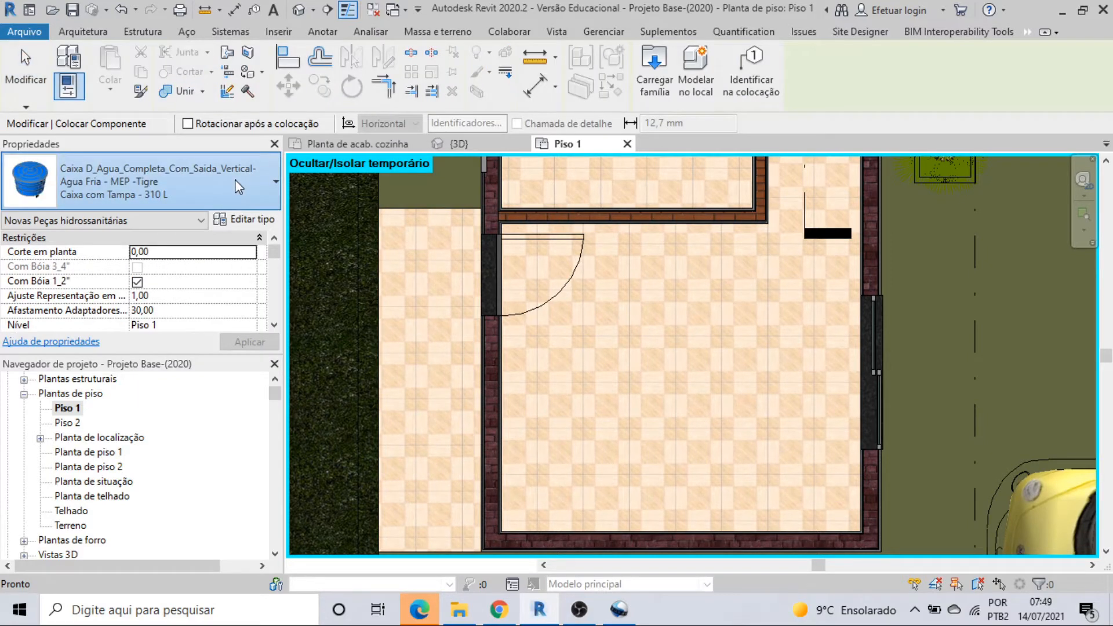
Step: Choose the Bancada_cozinha_forma_L component type "Bancada em granito cinza andorinha com cuba em inóx" for placement
left_click(236, 180)
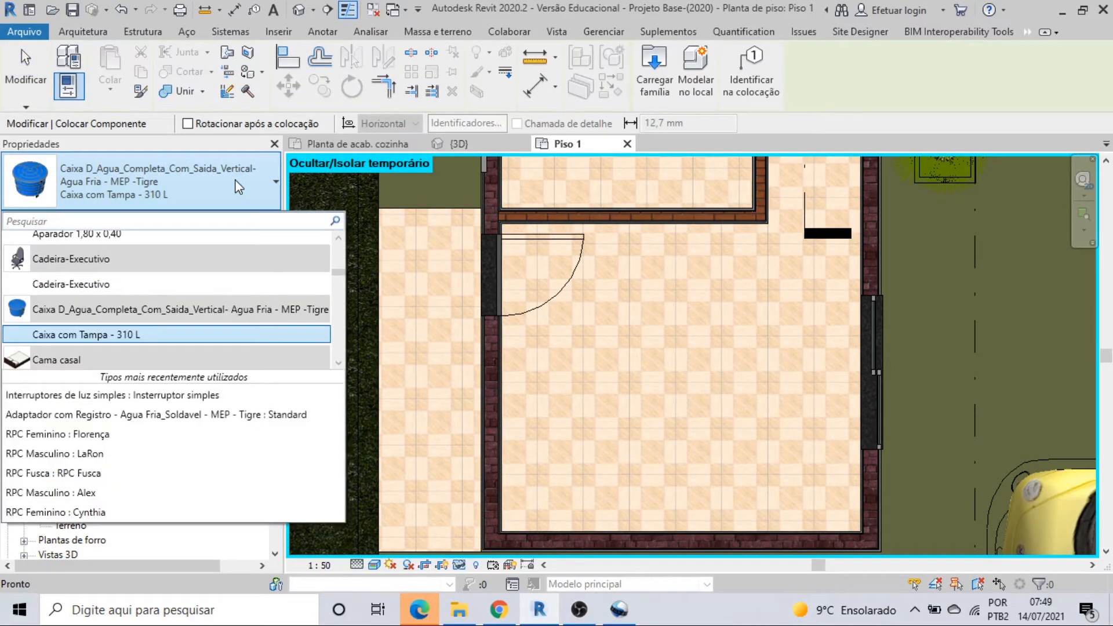
type("bam")
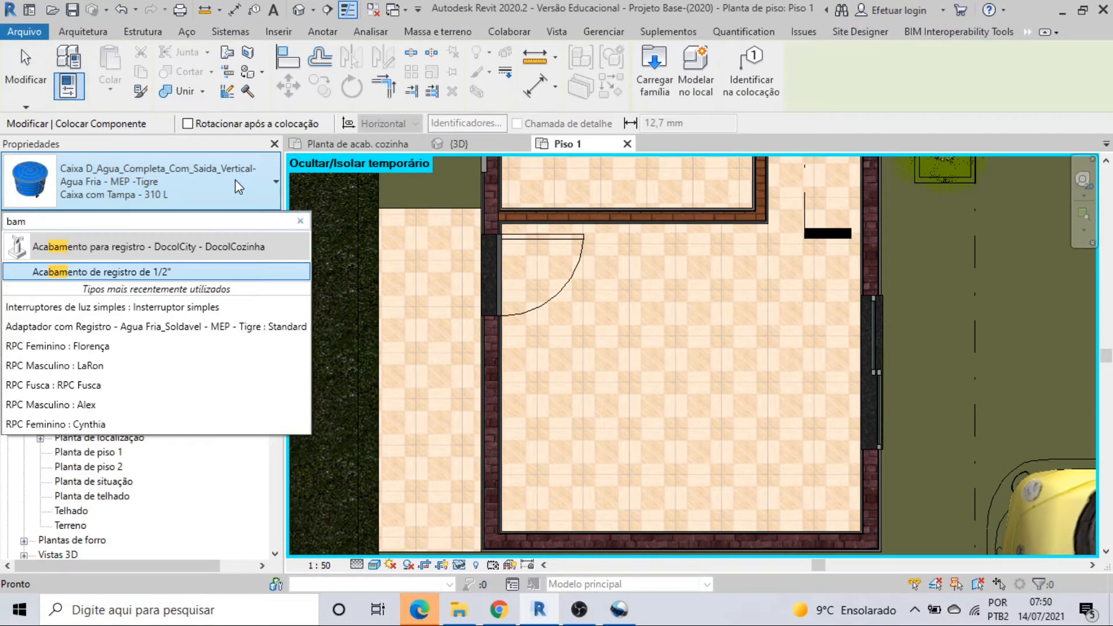
key("BackSpace")
type("nca")
scroll(149, 290, "down", 1)
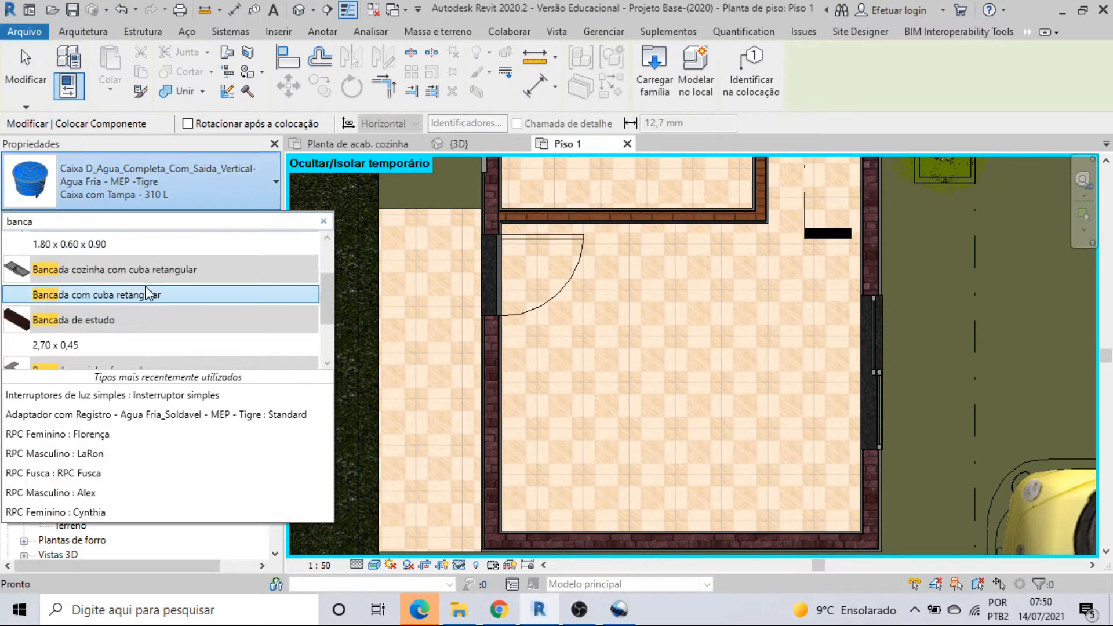
scroll(146, 295, "up", 2)
scroll(149, 293, "down", 2)
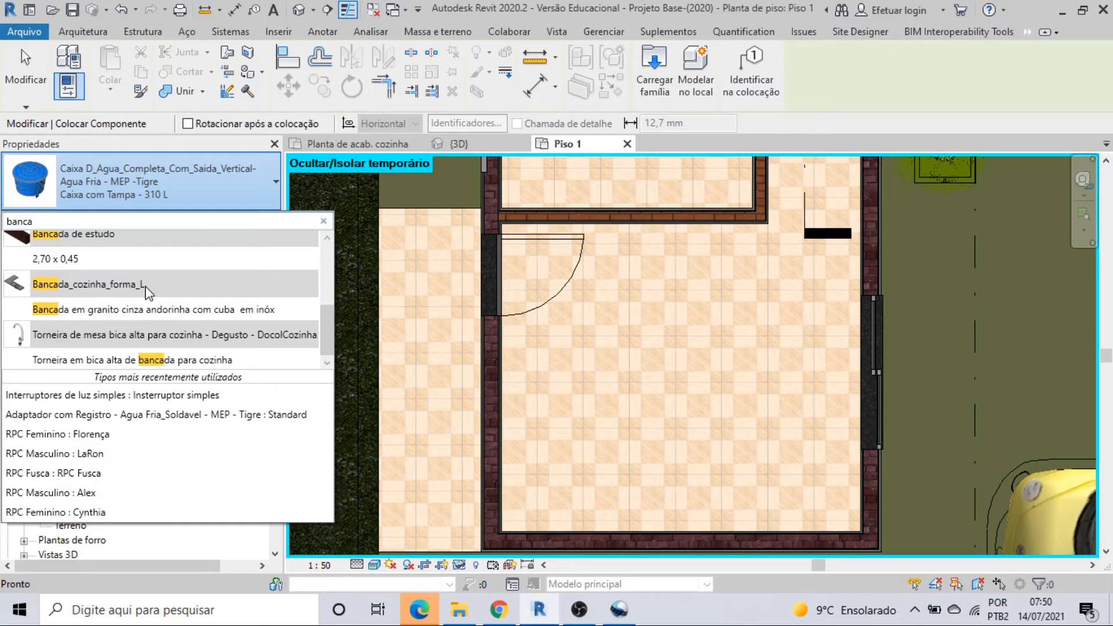
left_click(64, 311)
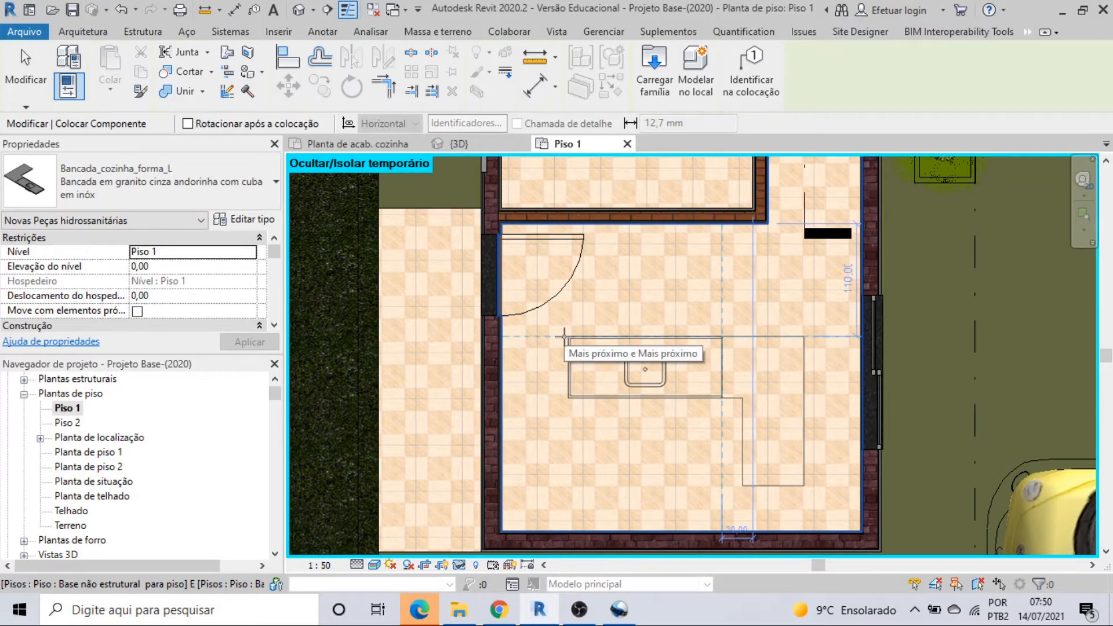
Step: Rotate the L-shaped countertop so its sink leg runs along the kitchen's lower wall and place it about 30 cm from that wall
key("space")
key("space")
key("space")
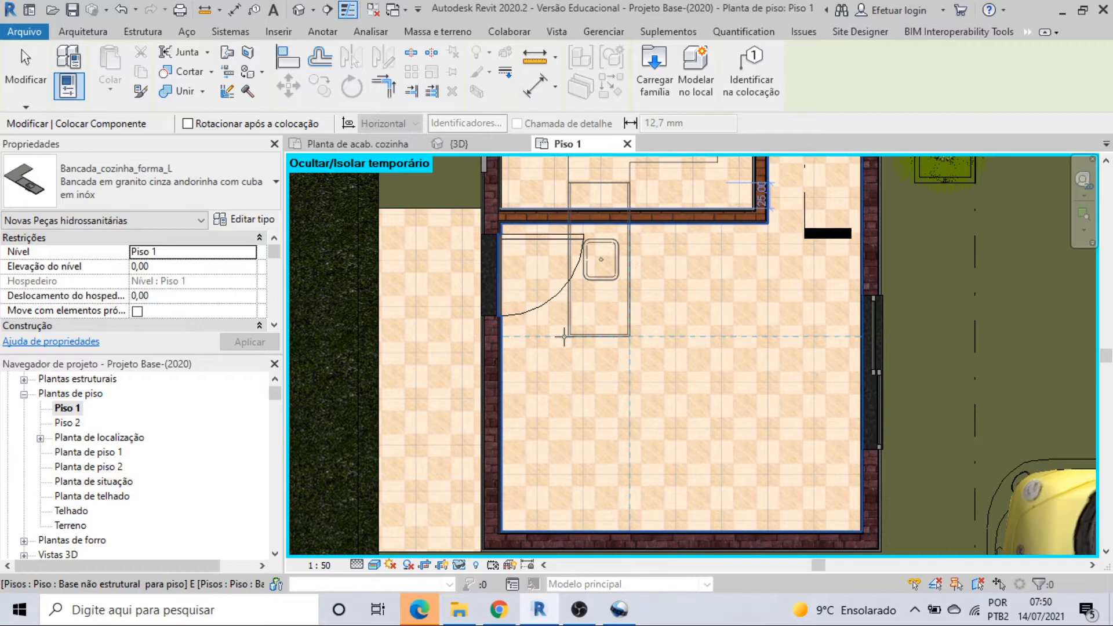
key("space")
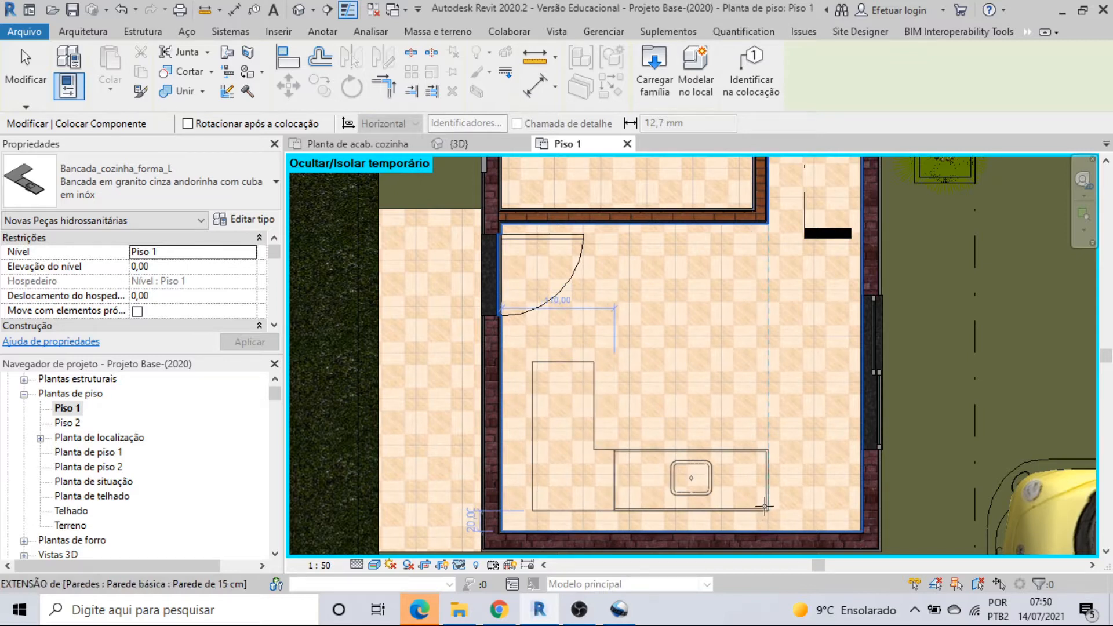
left_click(766, 491)
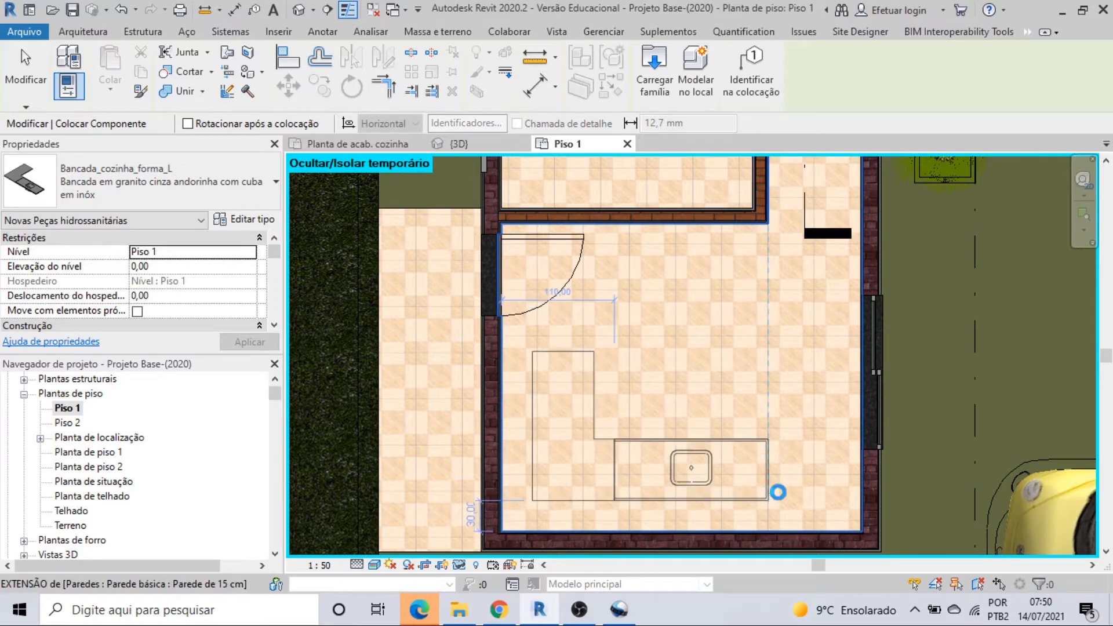
key("Escape")
key("Escape")
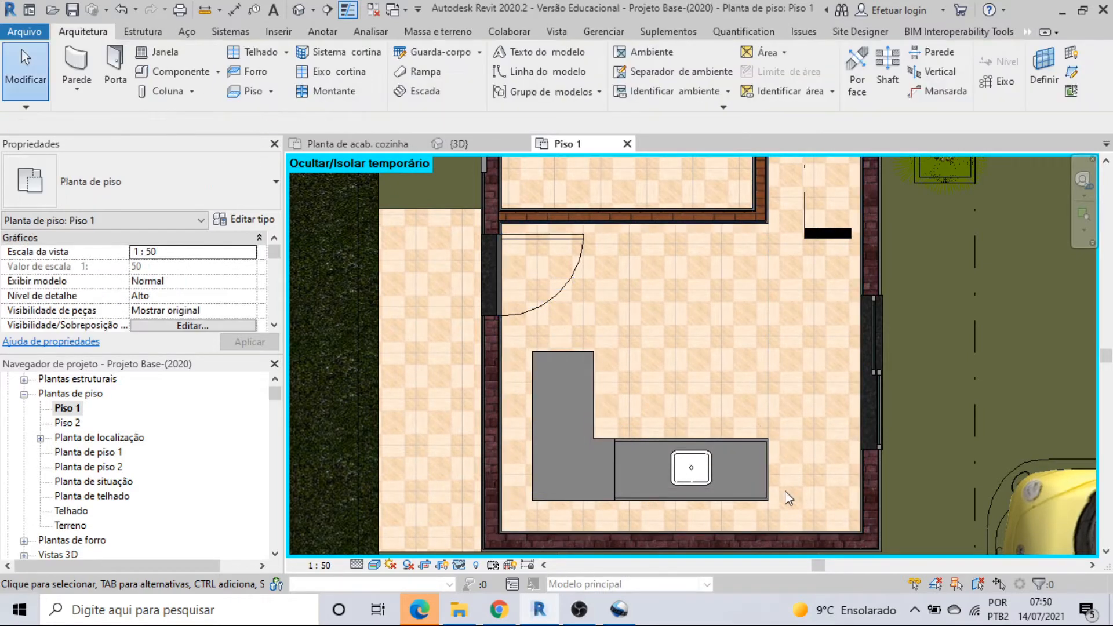
left_click(752, 504)
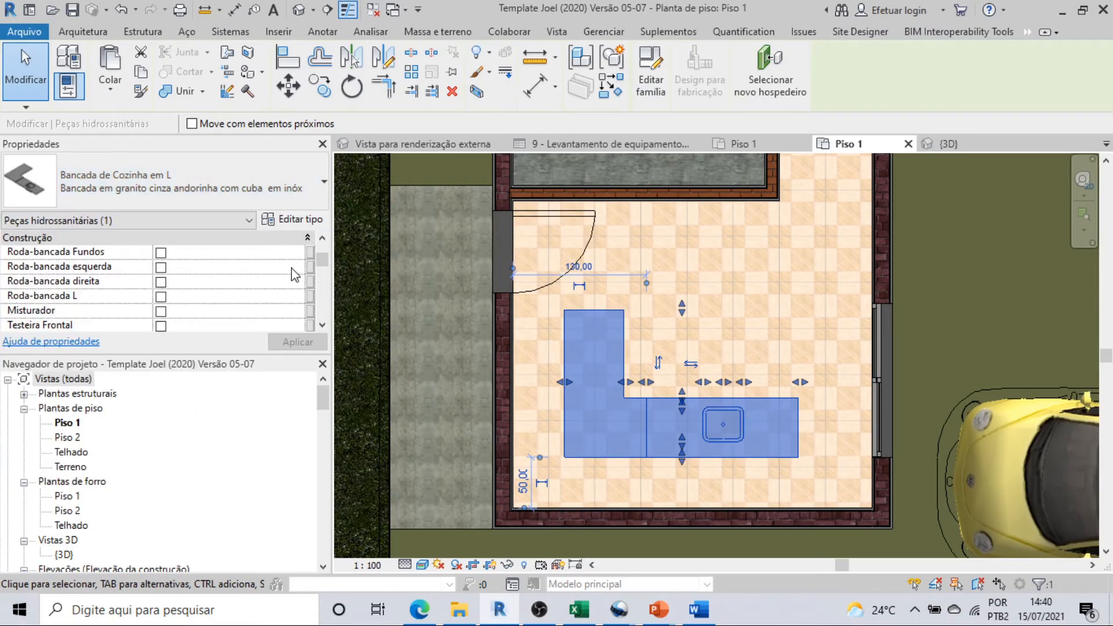
mouse_move(323, 263)
left_mouse_down()
mouse_move(320, 284)
mouse_move(325, 273)
left_mouse_up()
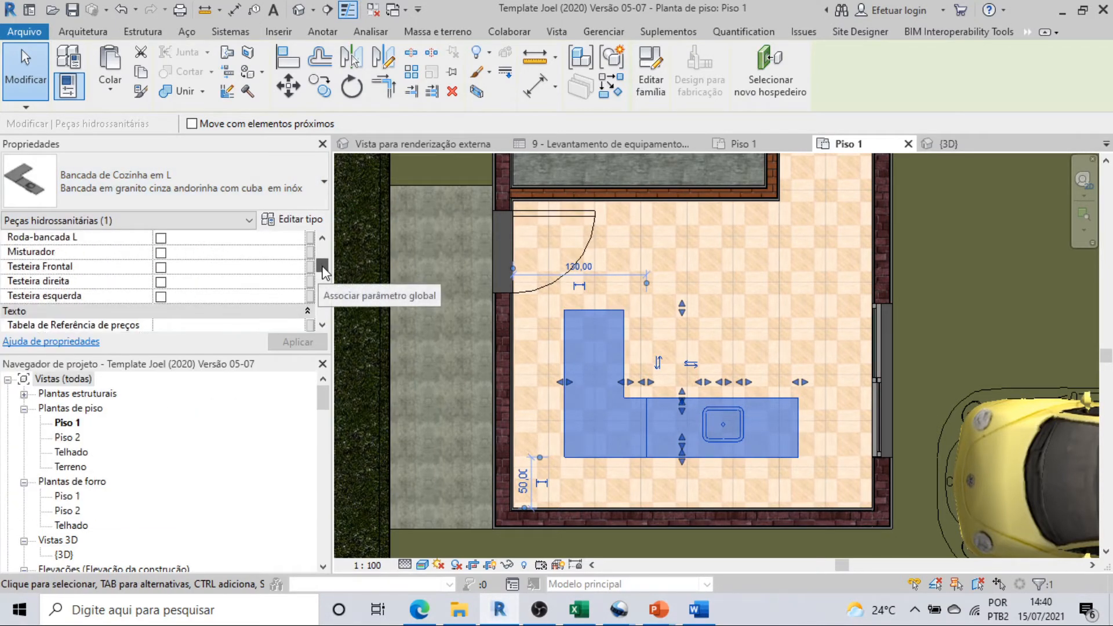
left_click(683, 295)
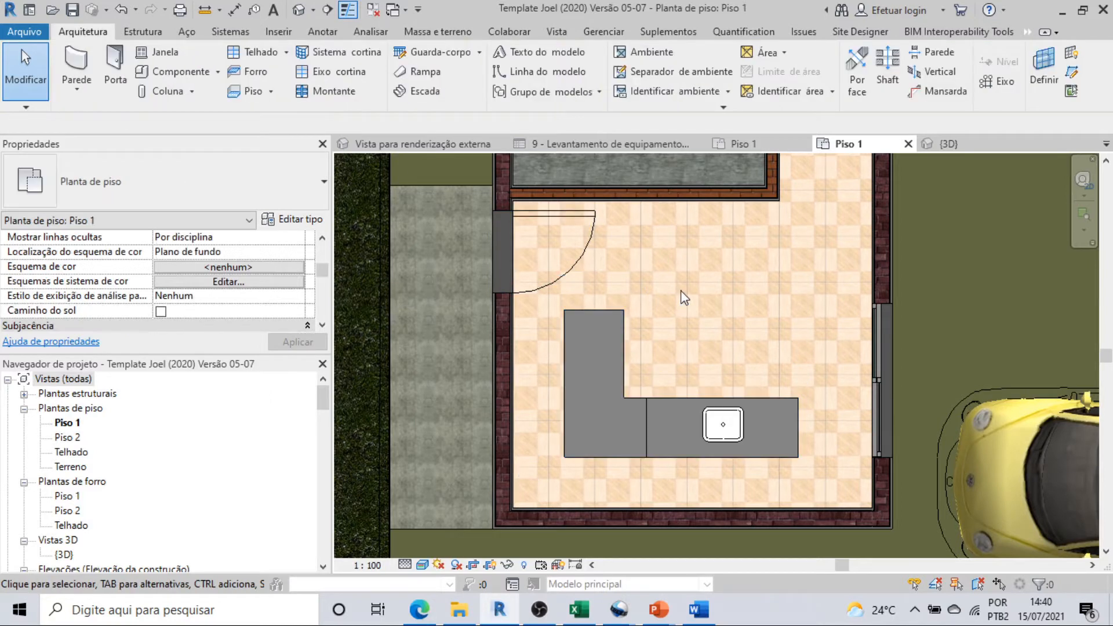
left_click(306, 15)
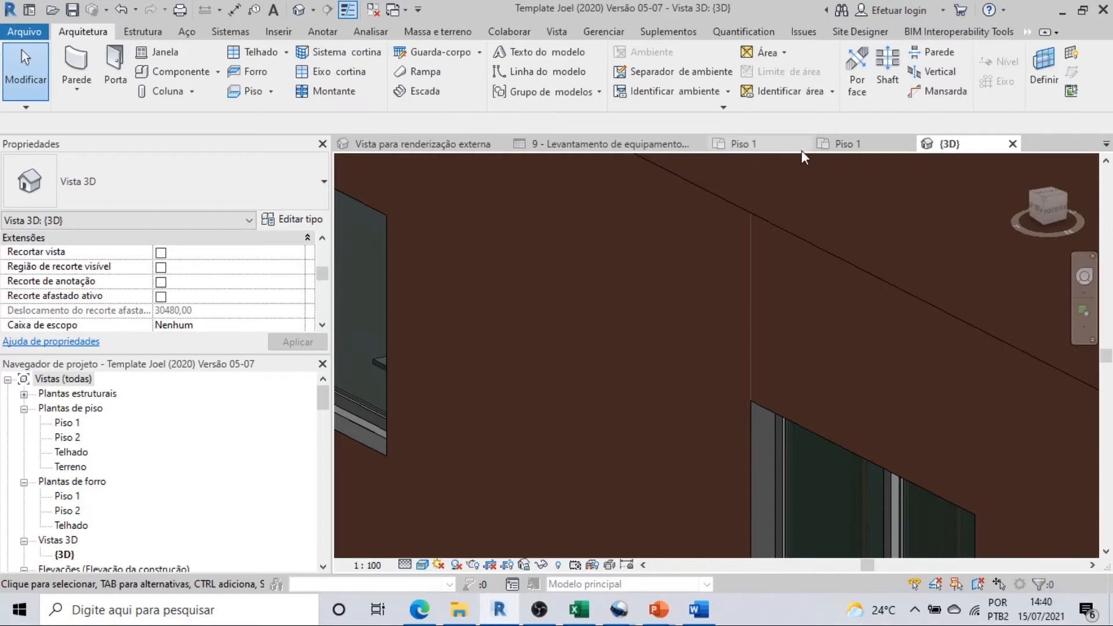
left_click(829, 144)
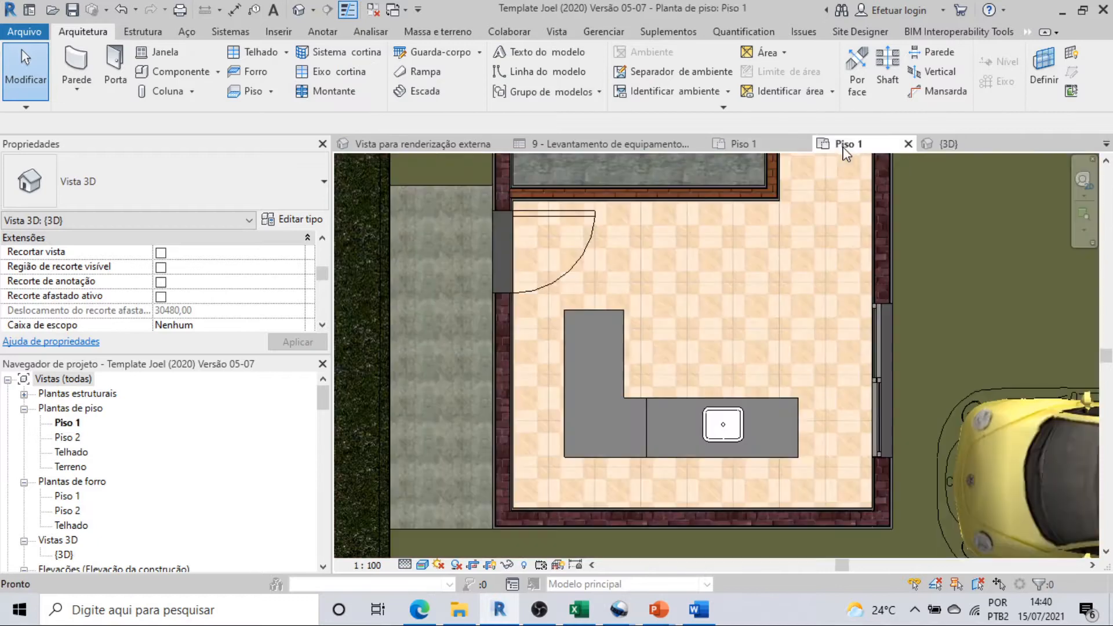
Step: Temporarily isolate the L-shaped kitchen countertop in the 3D view
left_click(666, 398)
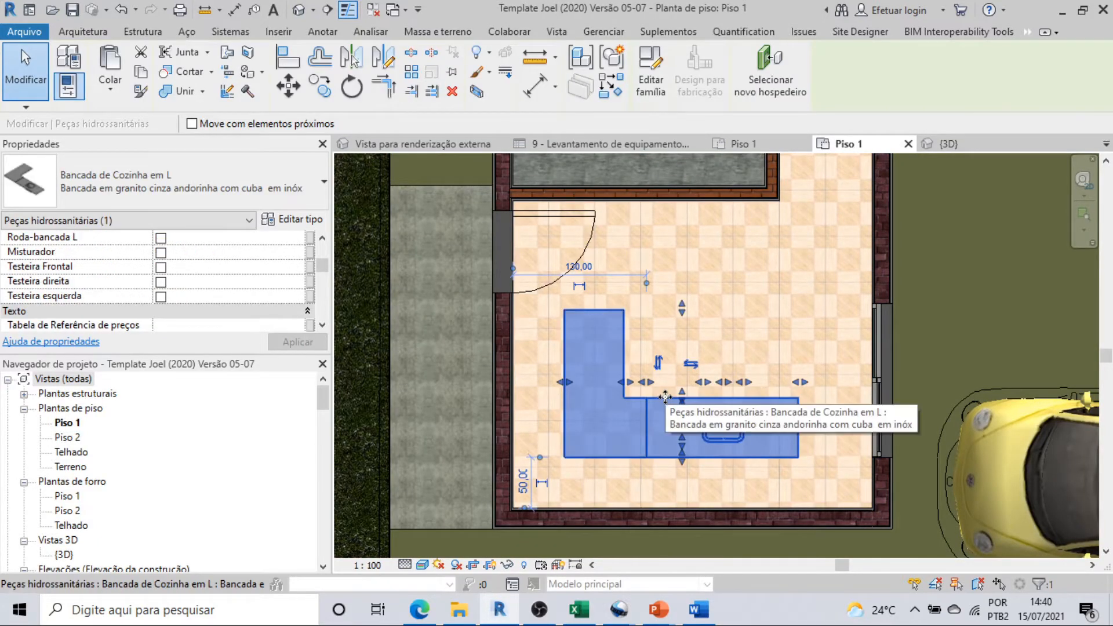
left_click(960, 147)
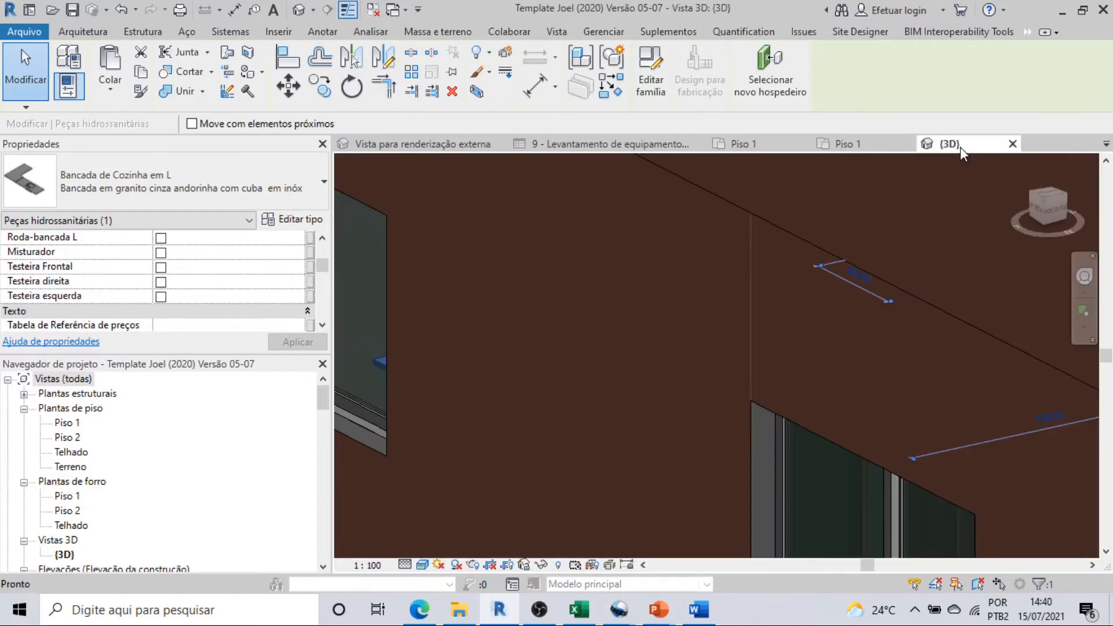
left_click(542, 565)
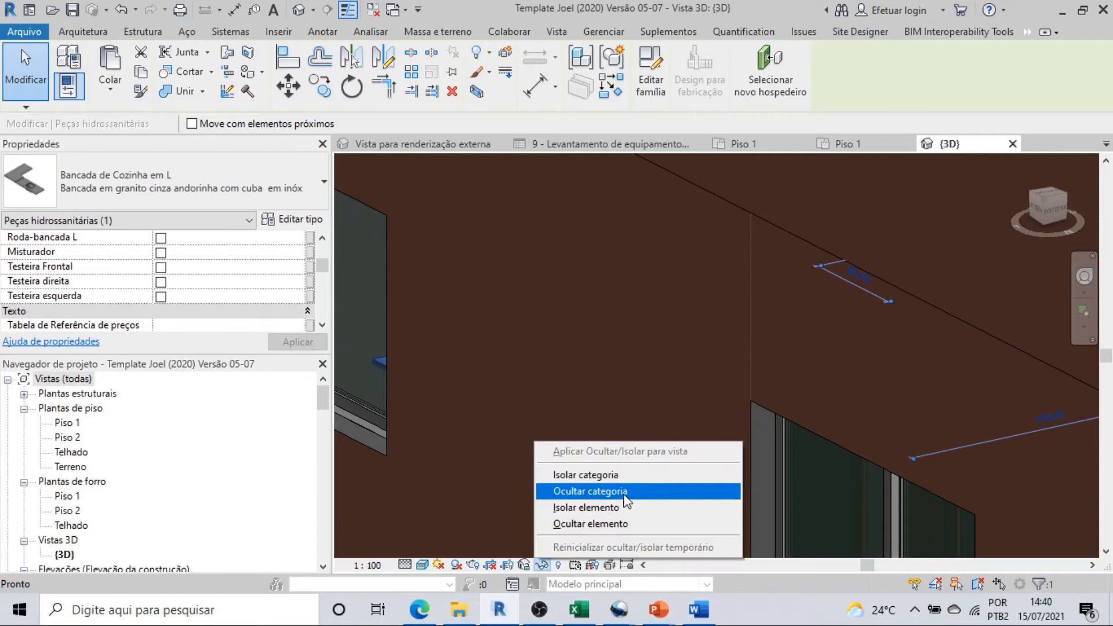
left_click(619, 508)
scroll(650, 474, "down", 2)
middle_click_drag(650, 474, 701, 465)
scroll(603, 466, "up", 2)
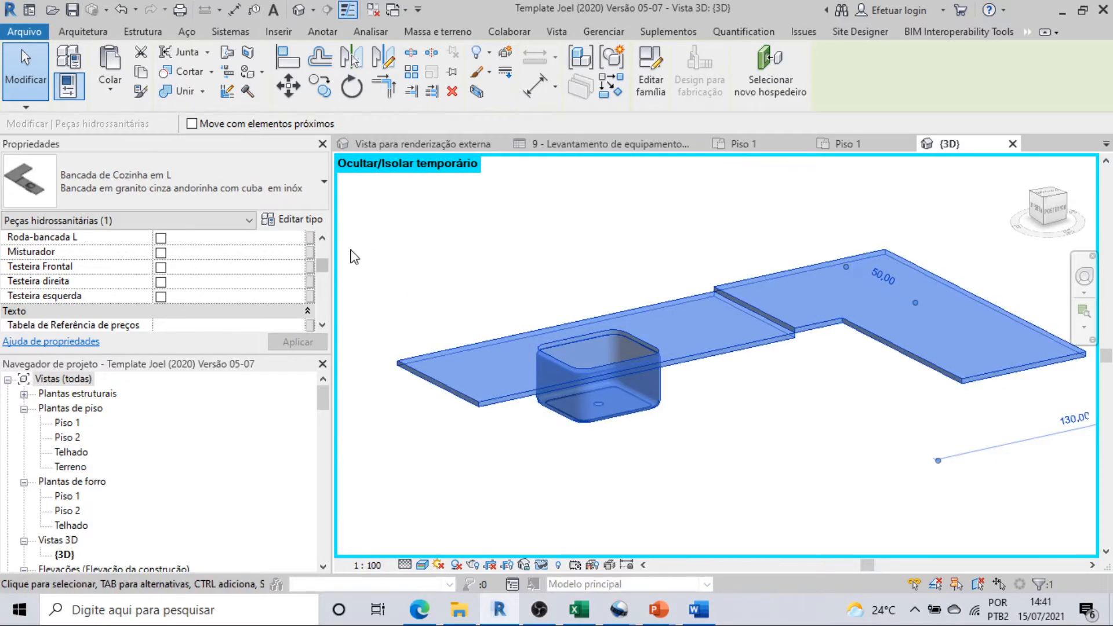
Step: Enable the countertop's back and right backsplashes, Roda-bancada Fundos and Roda-bancada direita
scroll(236, 249, "up", 4)
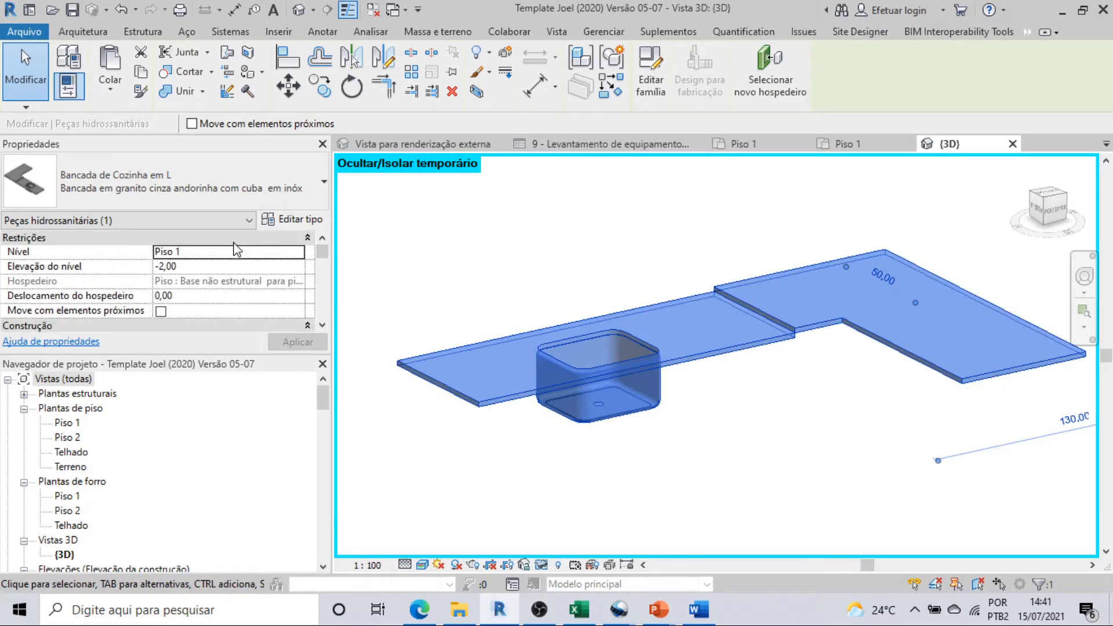
scroll(227, 282, "down", 4)
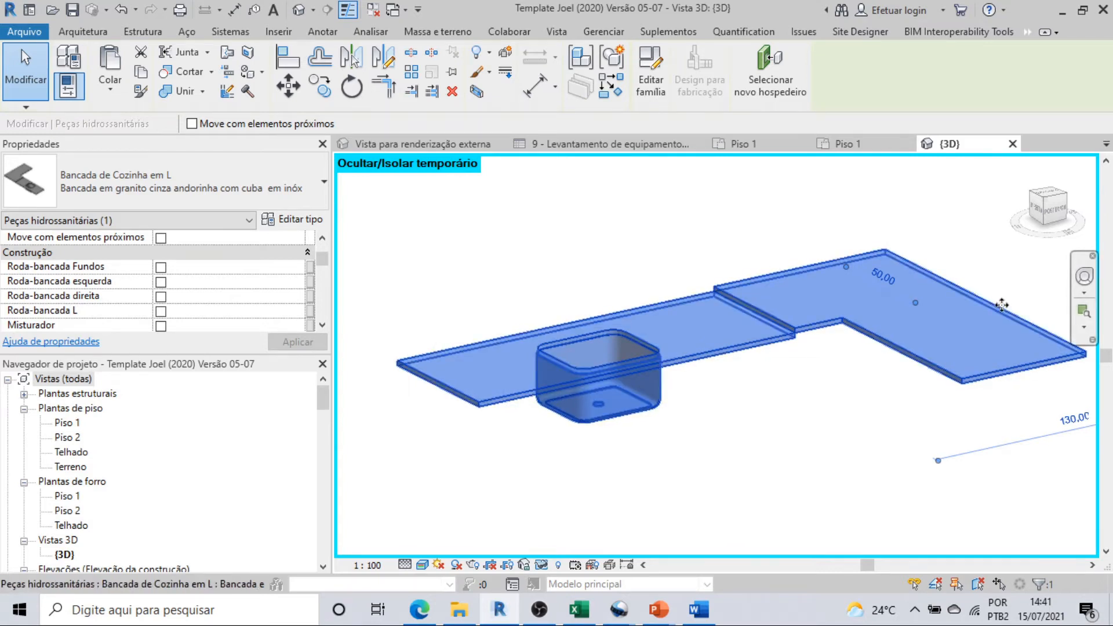
left_click(169, 268)
left_click(169, 268)
left_click(297, 342)
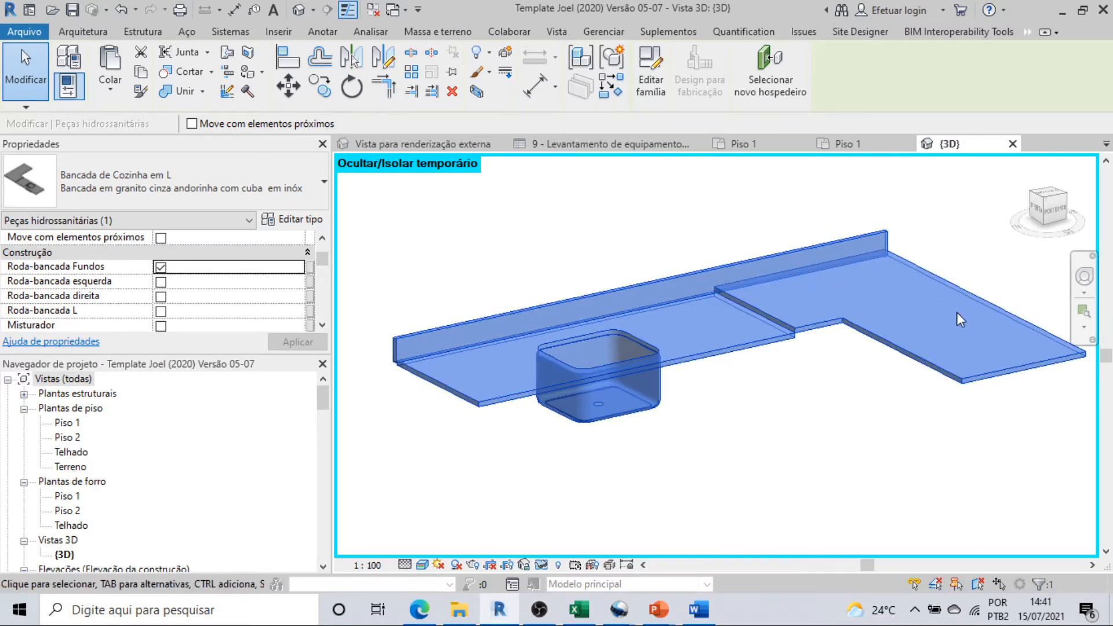
left_click(161, 297)
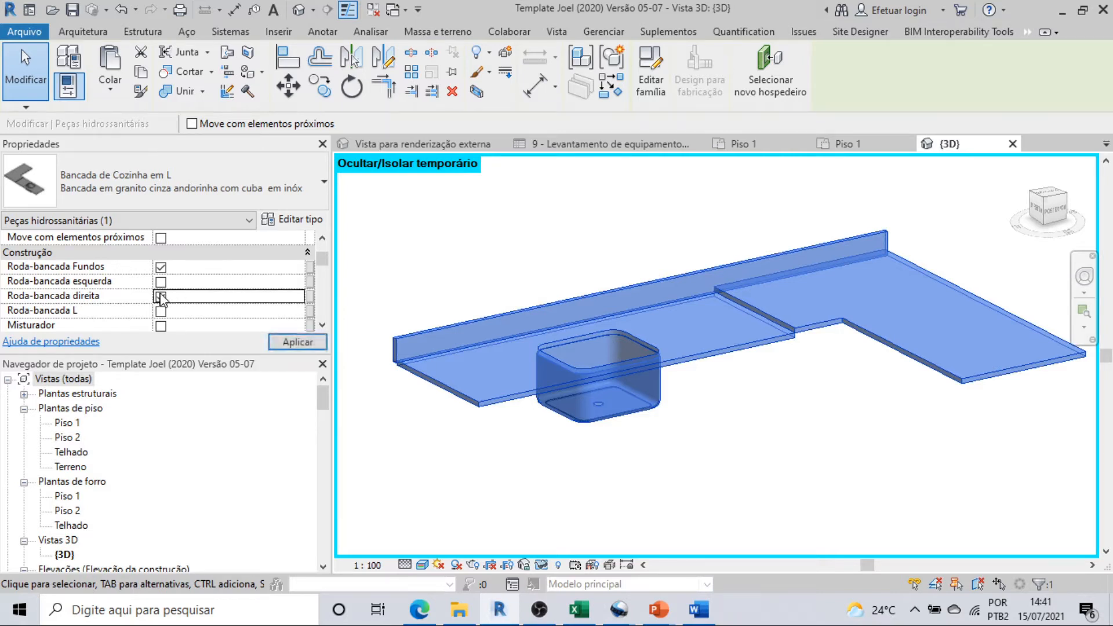
left_click(286, 347)
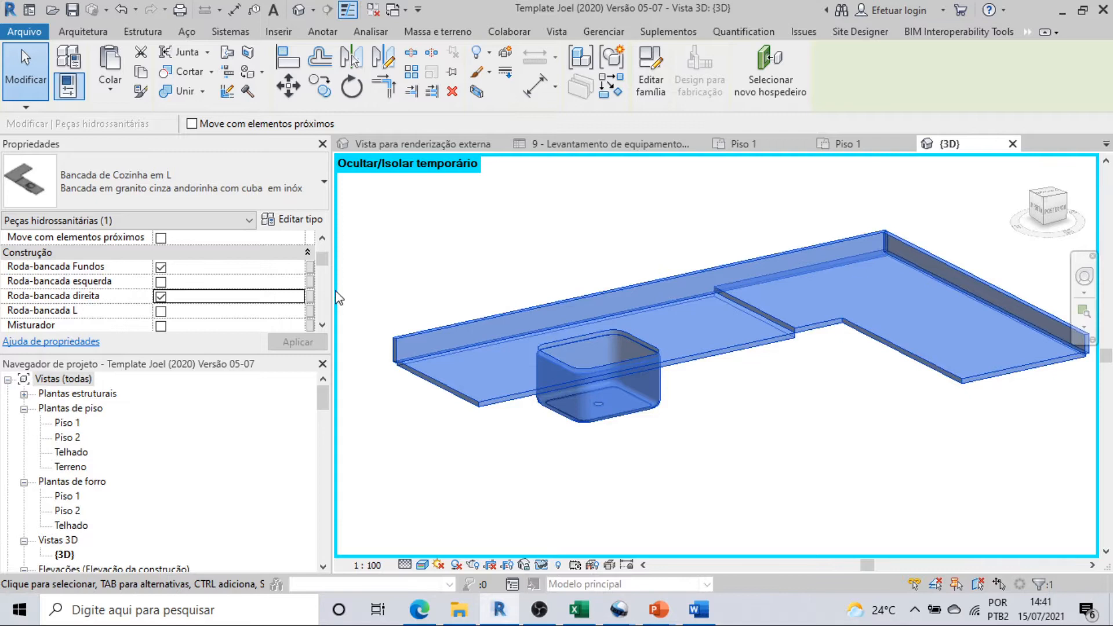
Step: Enable the countertop's front, right and left aprons: Testeira Frontal, Testeira direita and Testeira esquerda
scroll(266, 297, "down", 1)
scroll(255, 293, "down", 2)
scroll(231, 285, "up", 2)
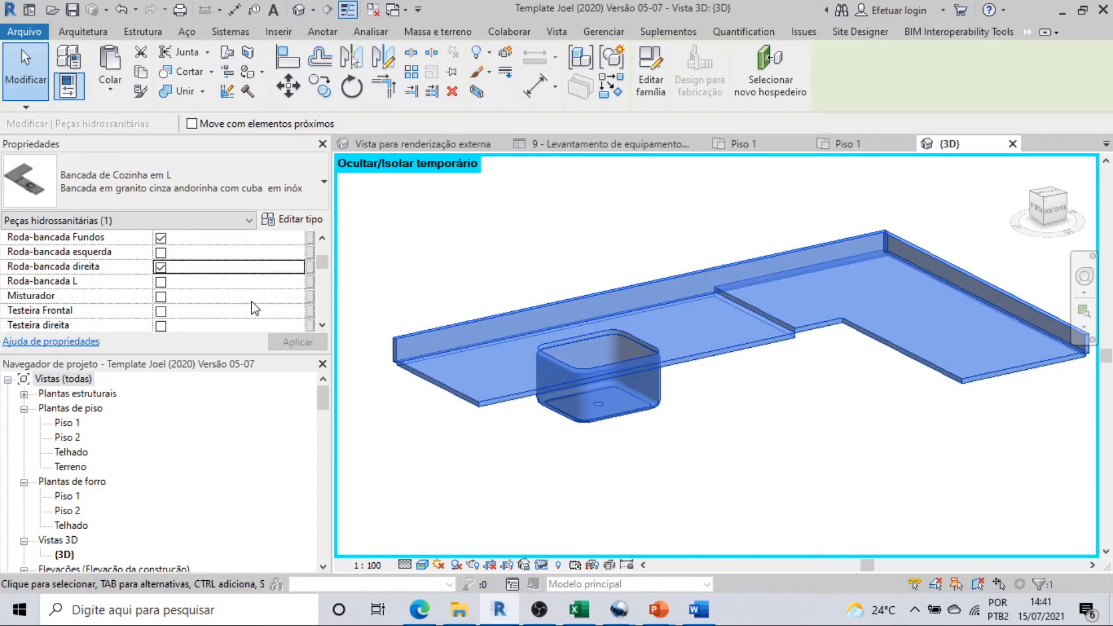
scroll(252, 307, "down", 2)
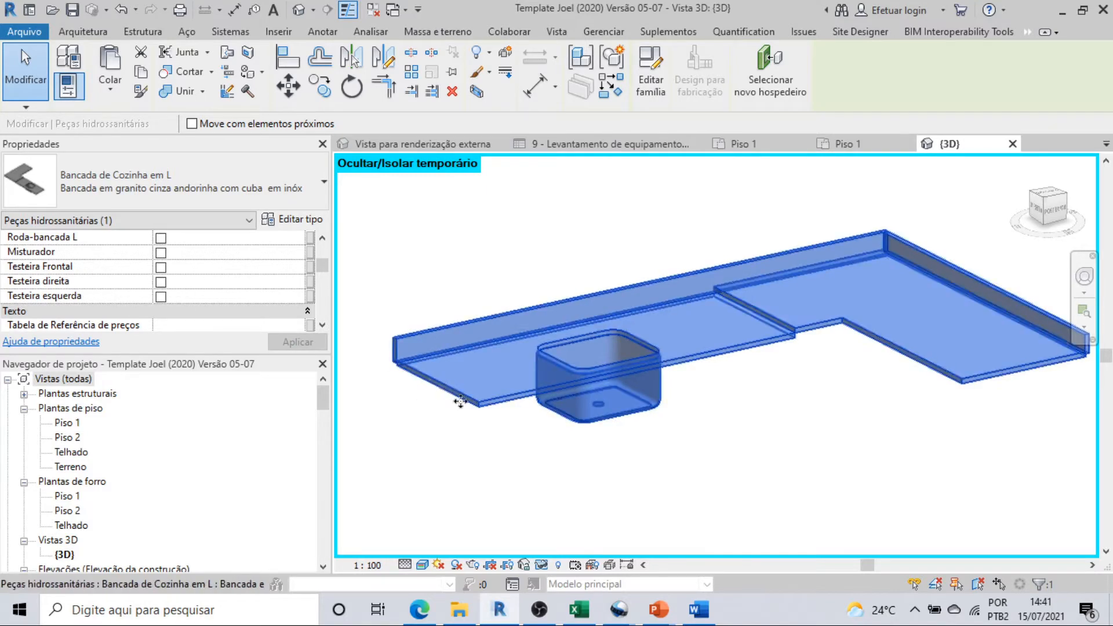
left_click(161, 268)
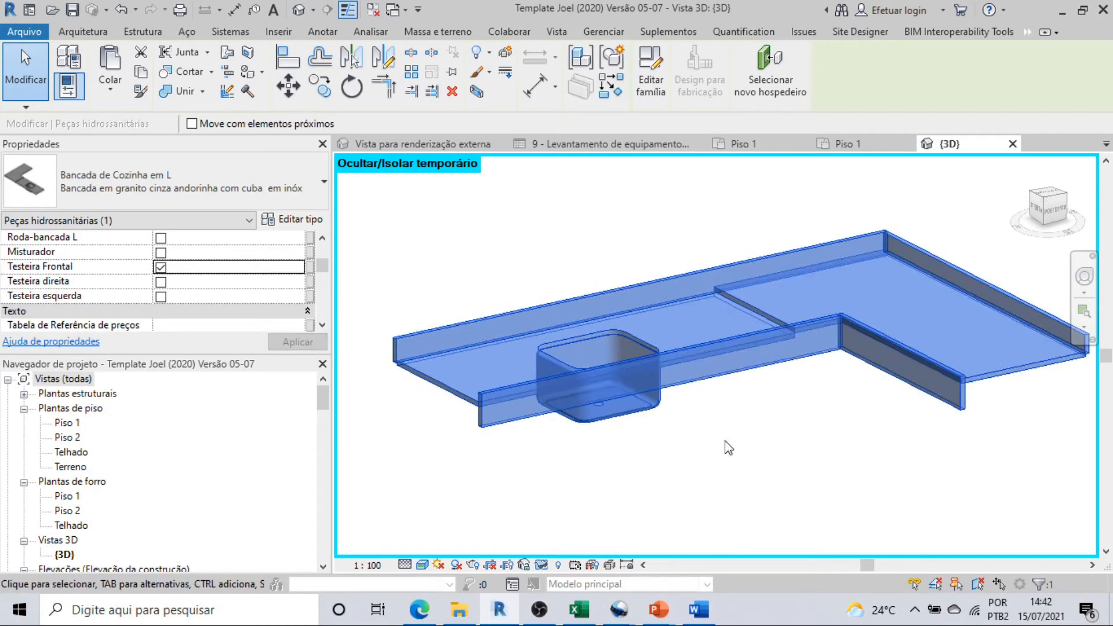
left_click(161, 283)
left_click(161, 297)
left_click(313, 345)
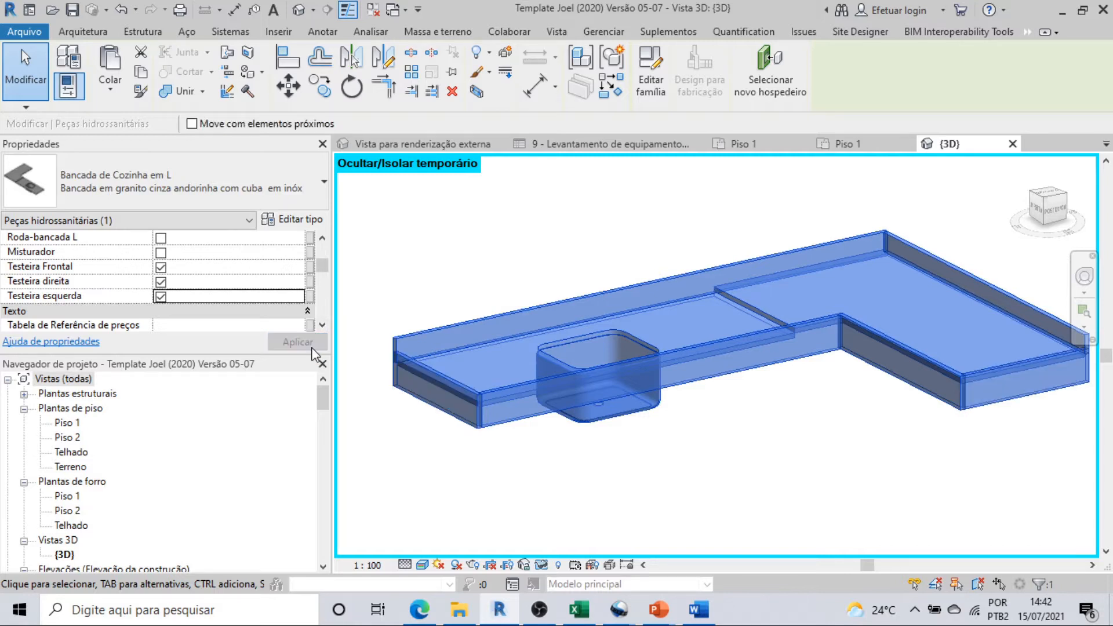
Step: Set the countertop's Tabela de Referência de preços to SETOP
scroll(299, 297, "down", 1)
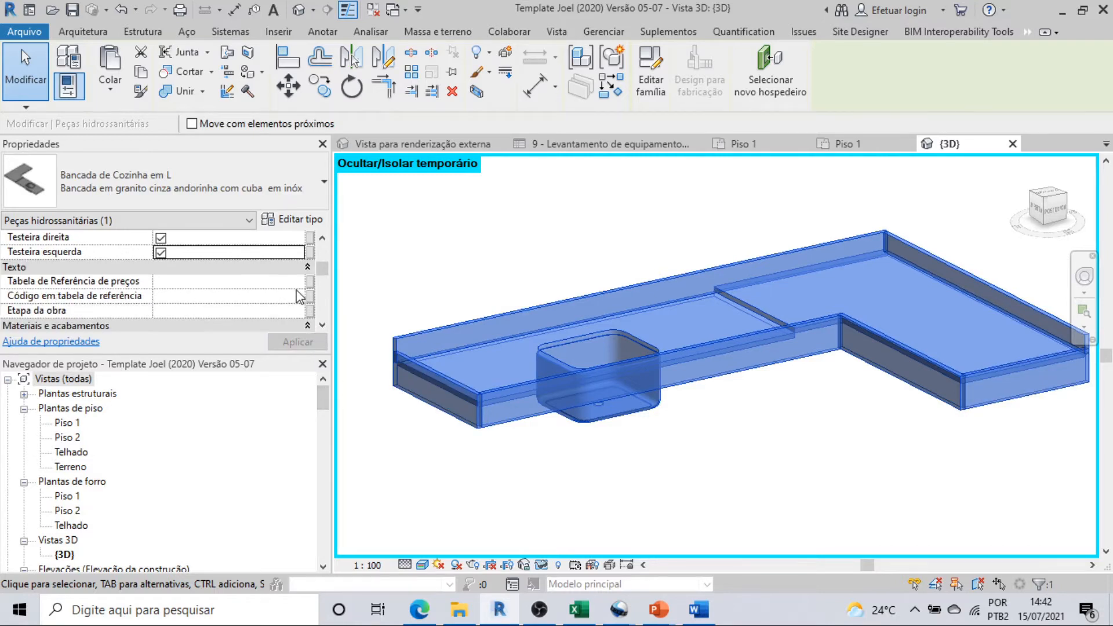
left_click(282, 281)
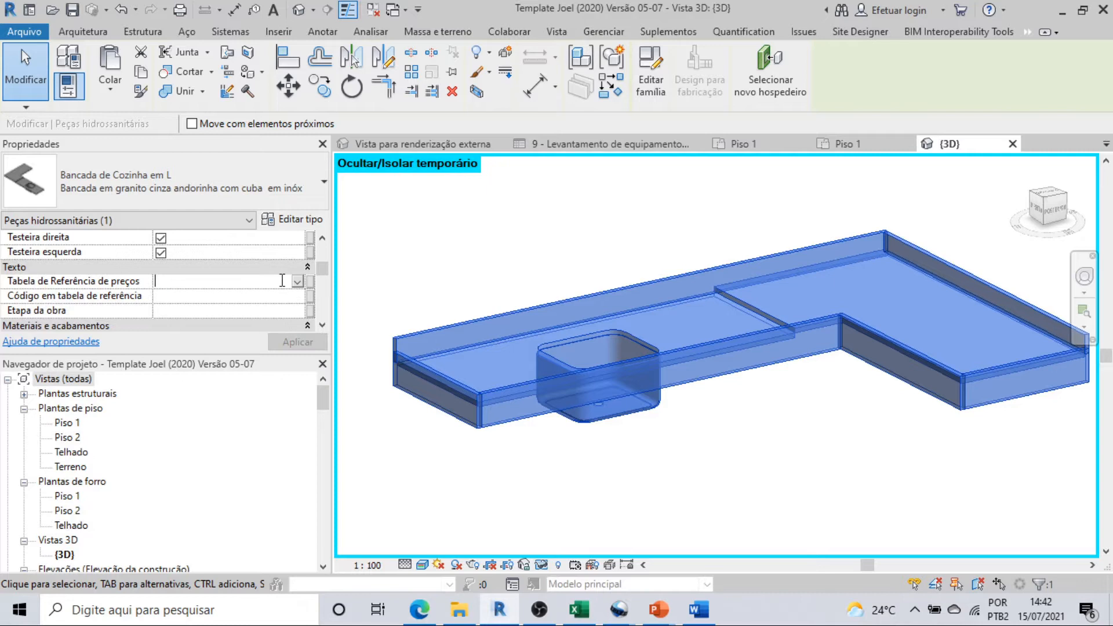
type("SETOP")
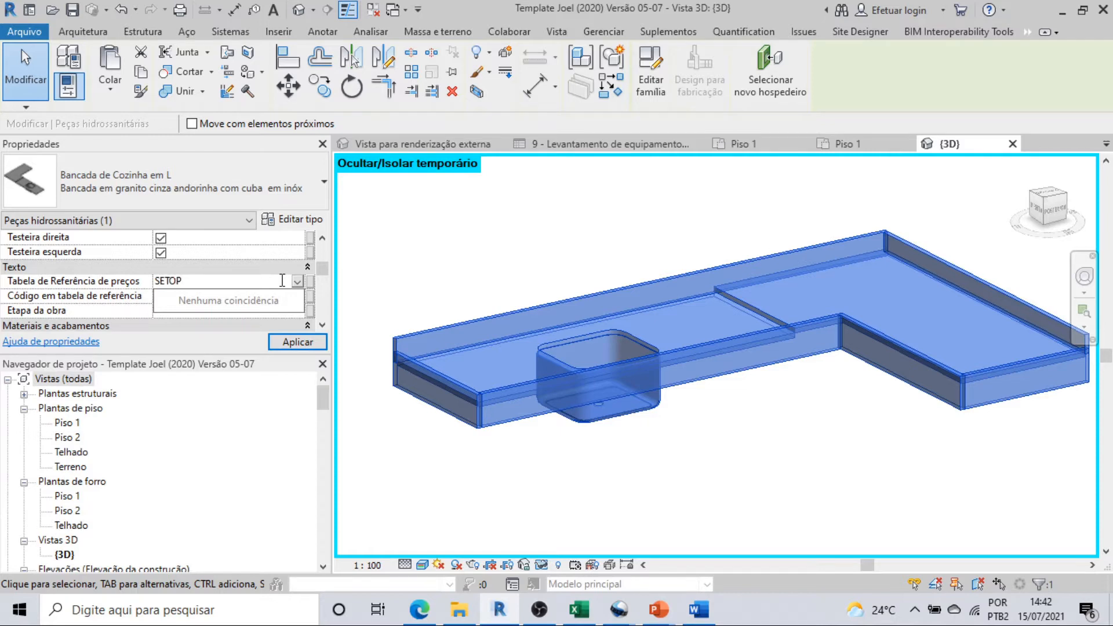
left_click(128, 292)
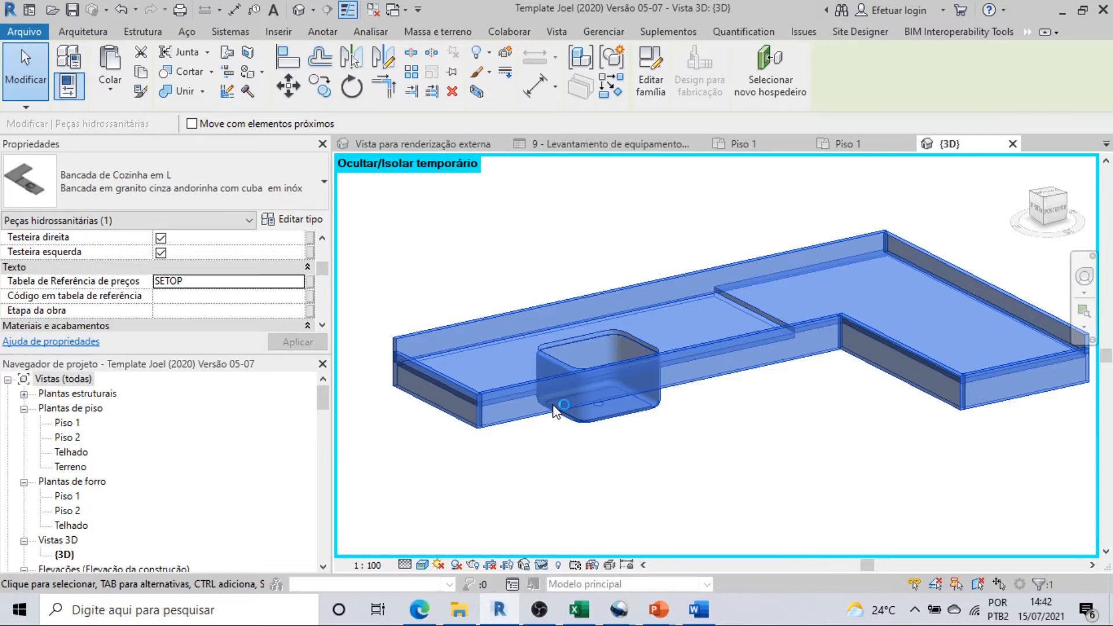
Step: Paste the price codes into the countertop's Código em tabela de referência, starting BAN-ROD-010;BAN-ROD-015 and ending BAN-CON-010;BAN-CON-005
left_click(196, 297)
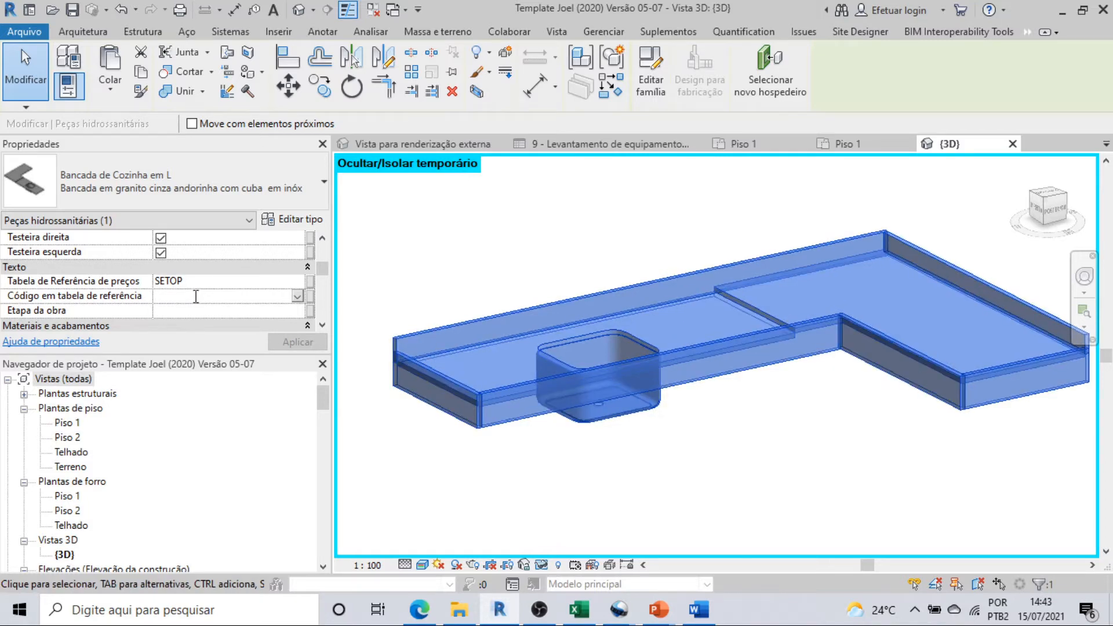
key("ctrl+v")
left_click(137, 298)
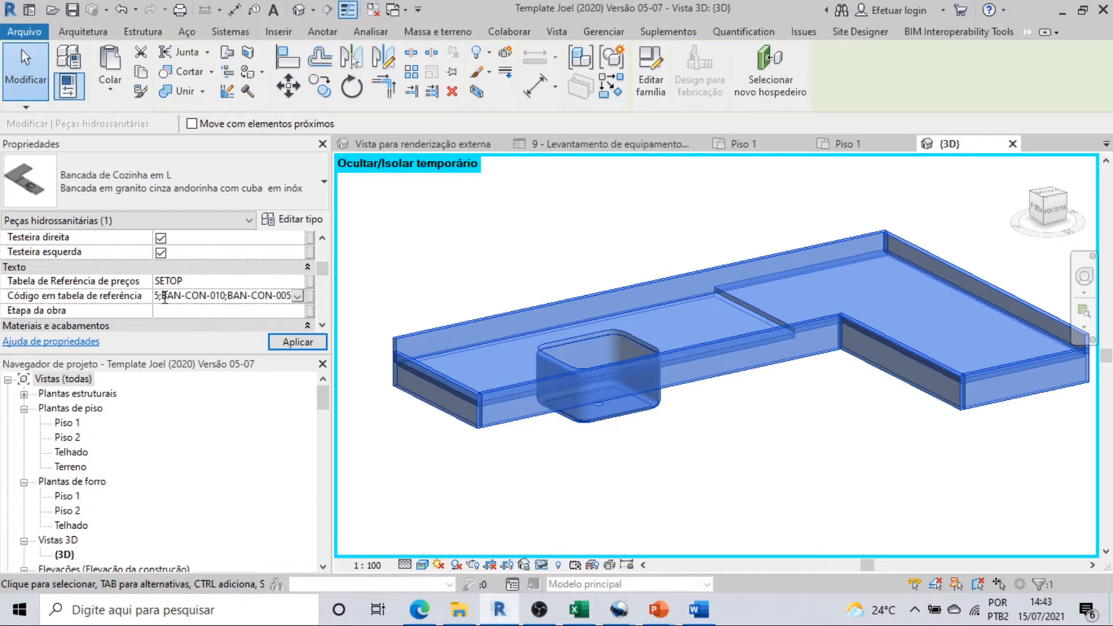
left_click(142, 297)
left_click(162, 295)
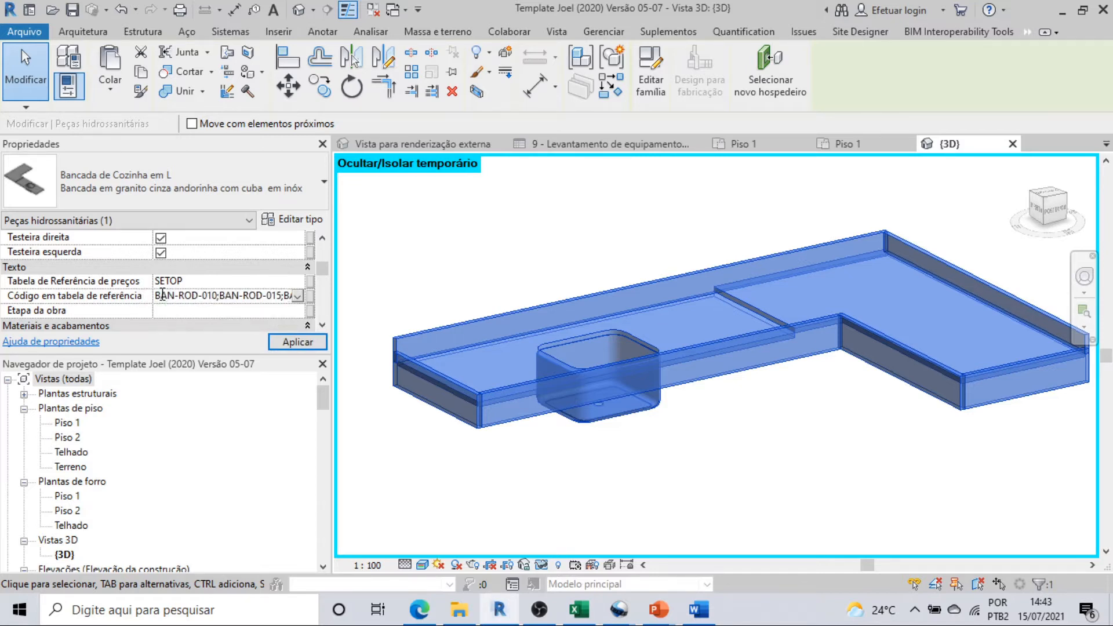
left_click_drag(164, 295, 300, 297)
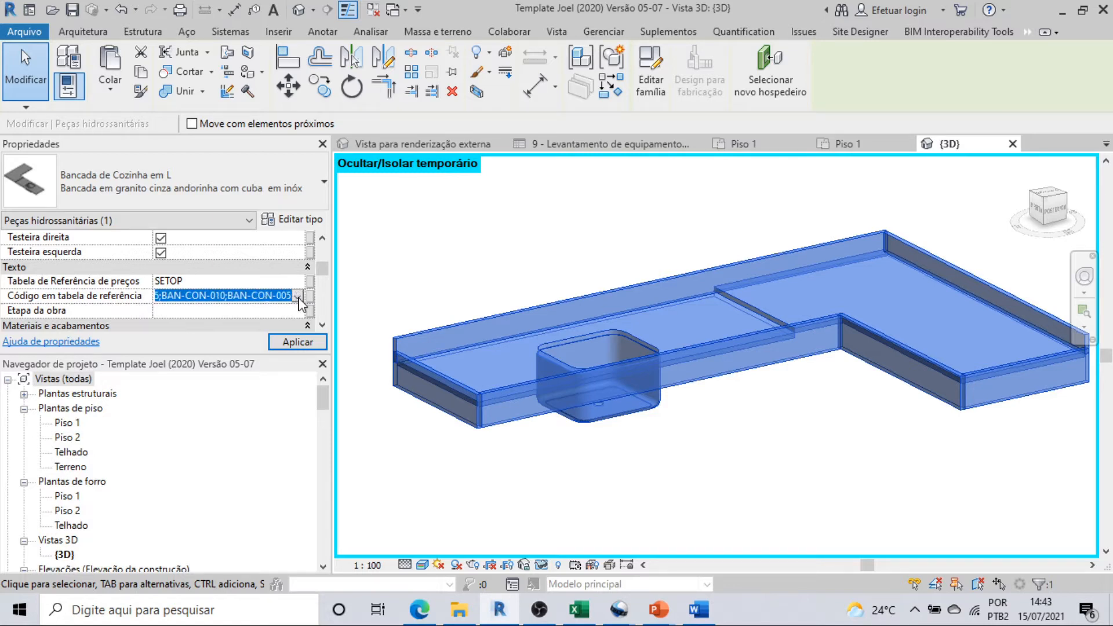
Step: Set the countertop's Etapa da obra to "Inst. Hidráulicas"
left_click(259, 313)
type("iN")
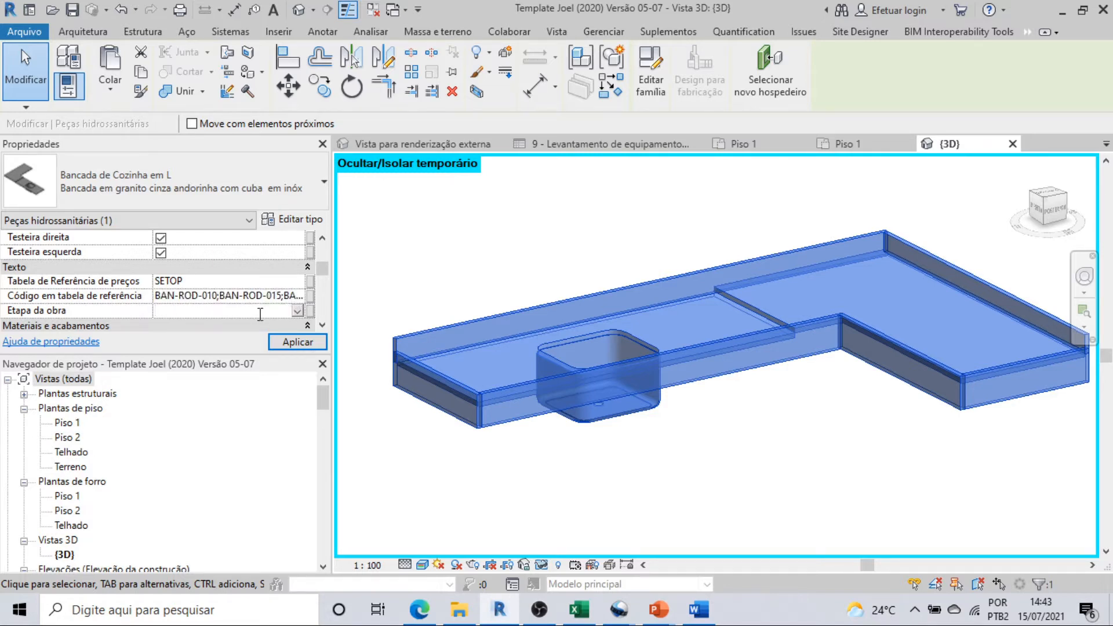
key("BackSpace")
key("BackSpace")
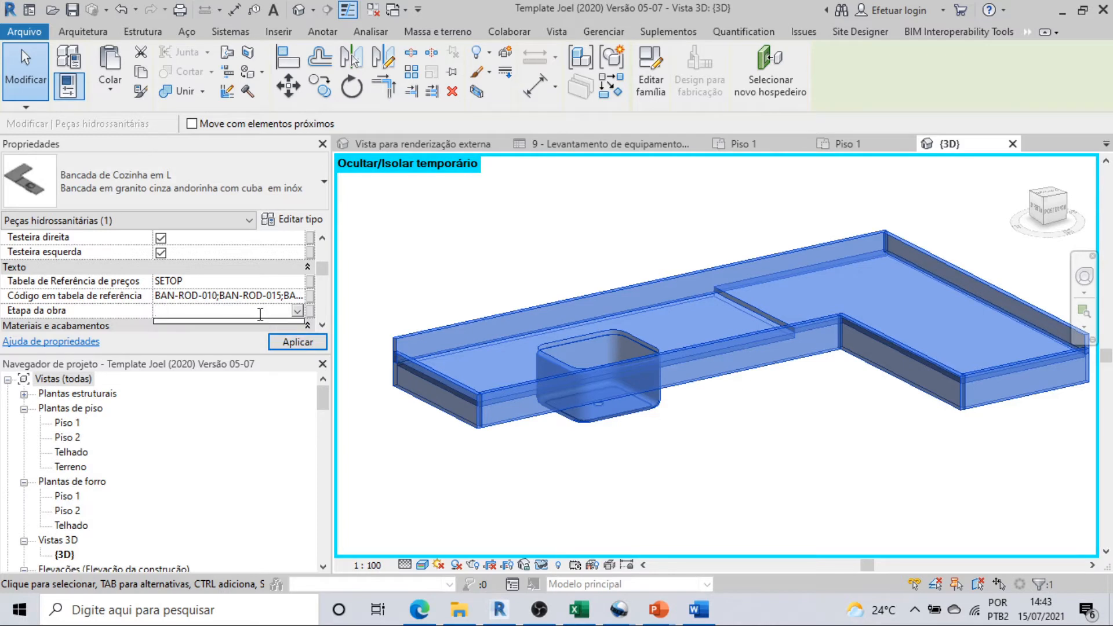
type("Inst. Hidráulicas")
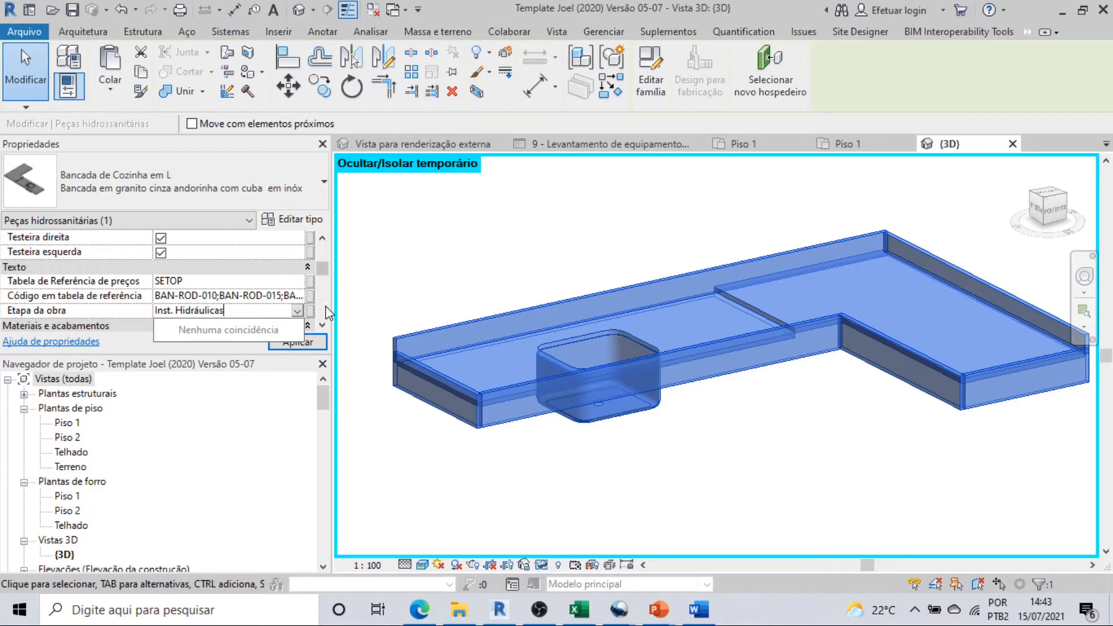
Step: Search the project materials for "ino" and assign Aço inox as the countertop's basin material (Material cuba)
left_click(322, 325)
left_click(322, 326)
left_click(323, 326)
left_click(323, 325)
left_click(322, 325)
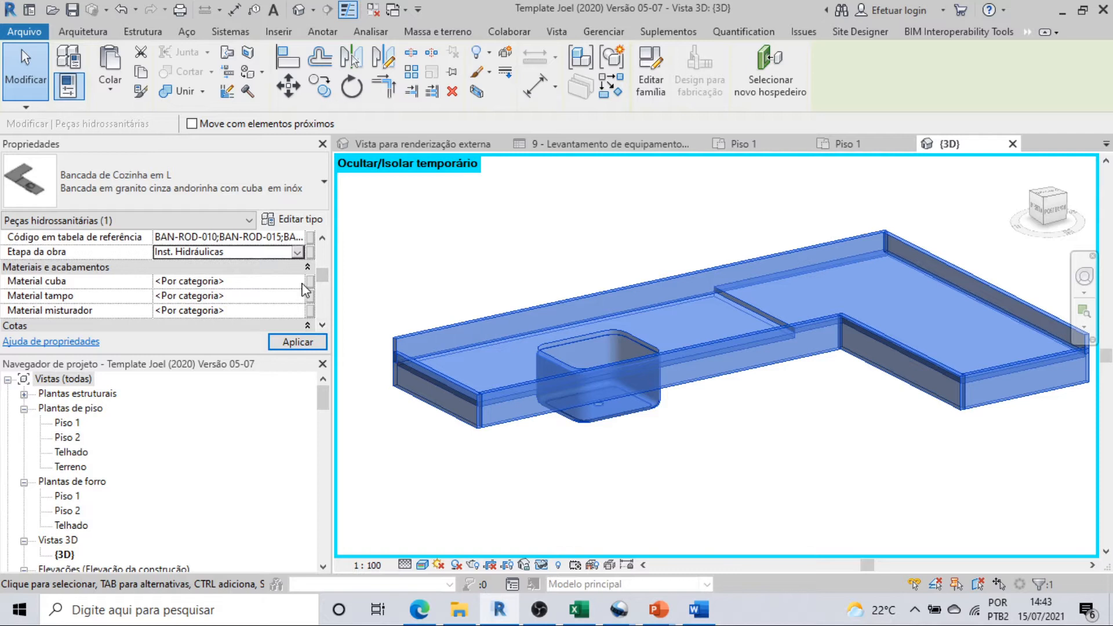
left_click(304, 283)
left_click(302, 284)
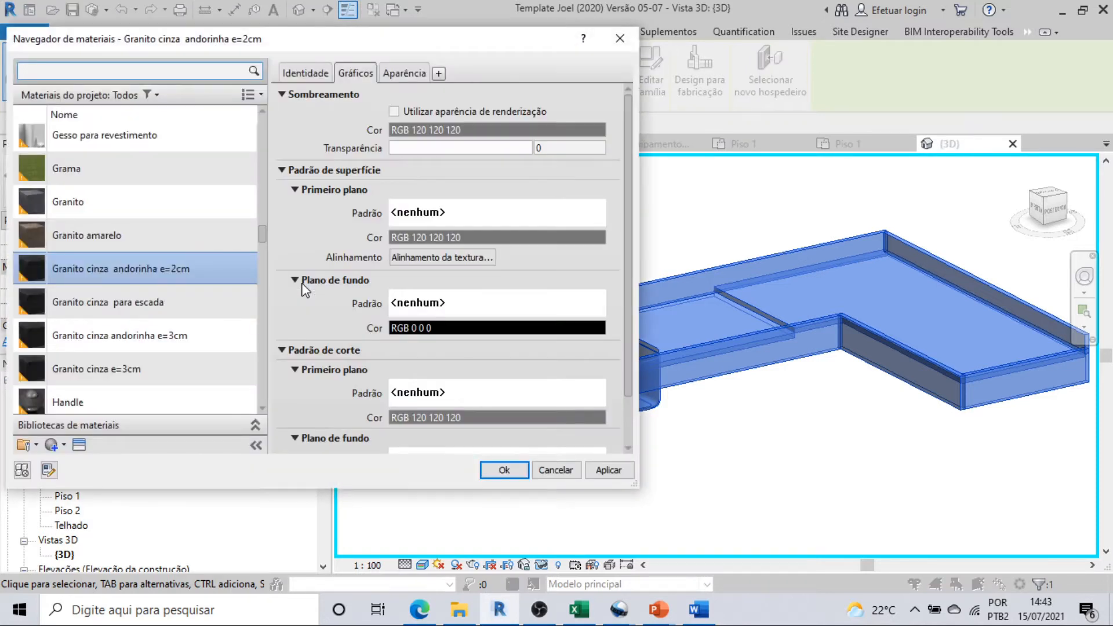
type("ino")
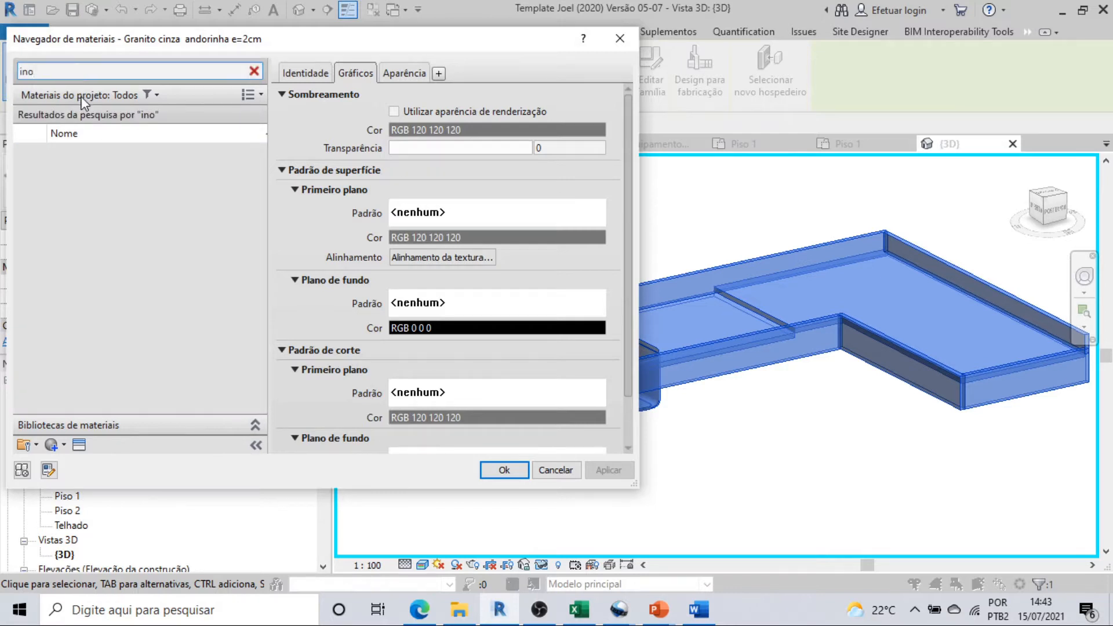
left_click(85, 167)
left_click(502, 470)
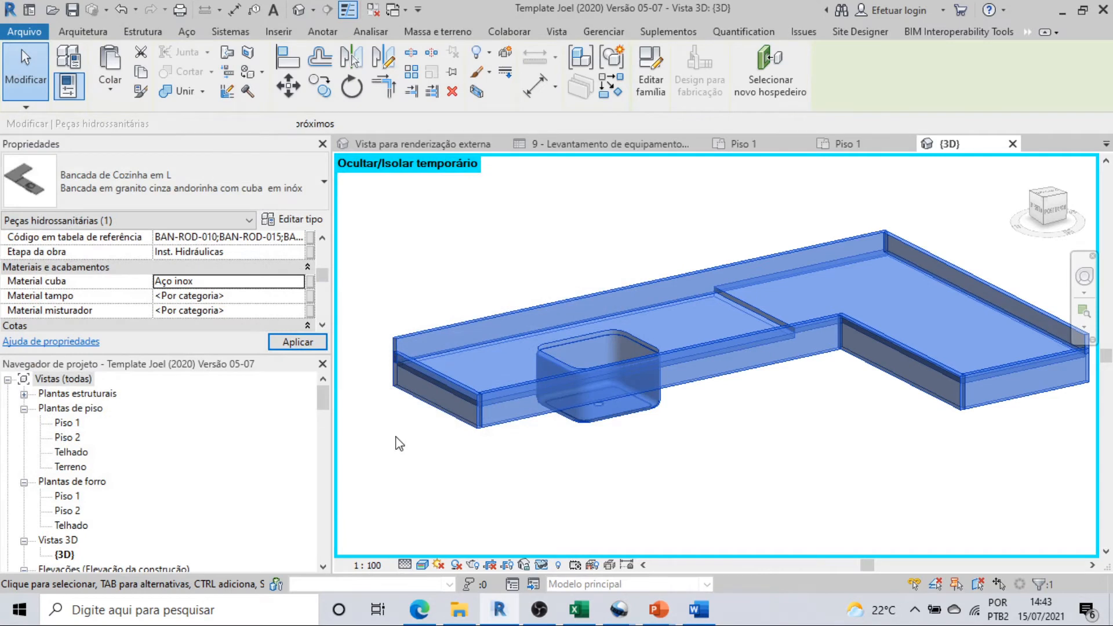
Step: Search the materials for "granito" and assign Granito cinza andorinha e=2cm as the countertop's slab material (Material tampo)
left_click(298, 300)
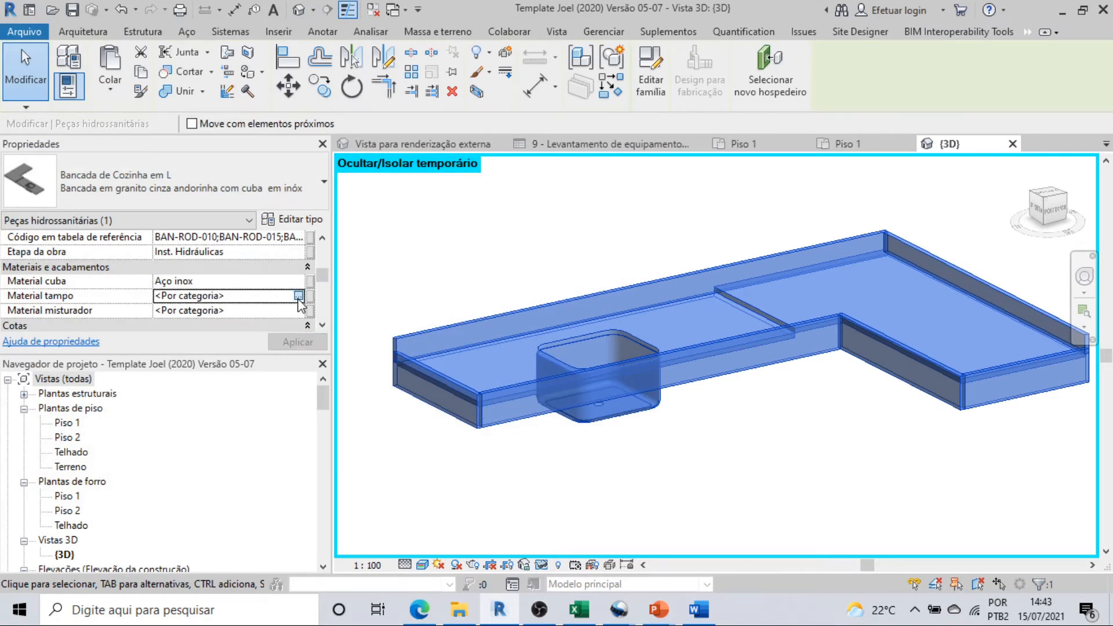
left_click(298, 296)
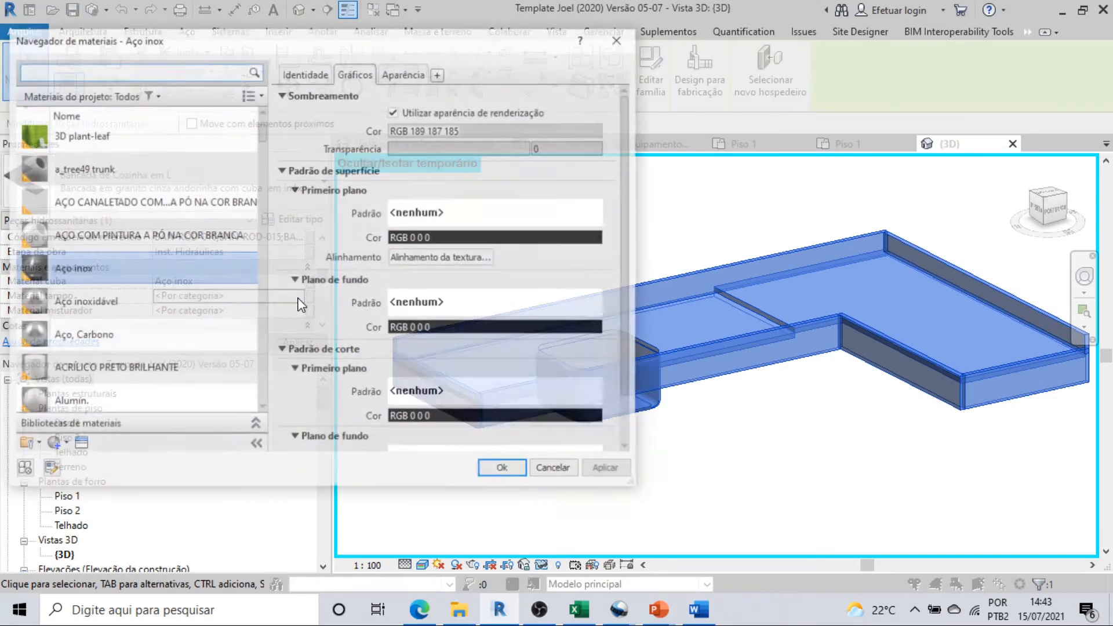
left_click(79, 72)
type("granito")
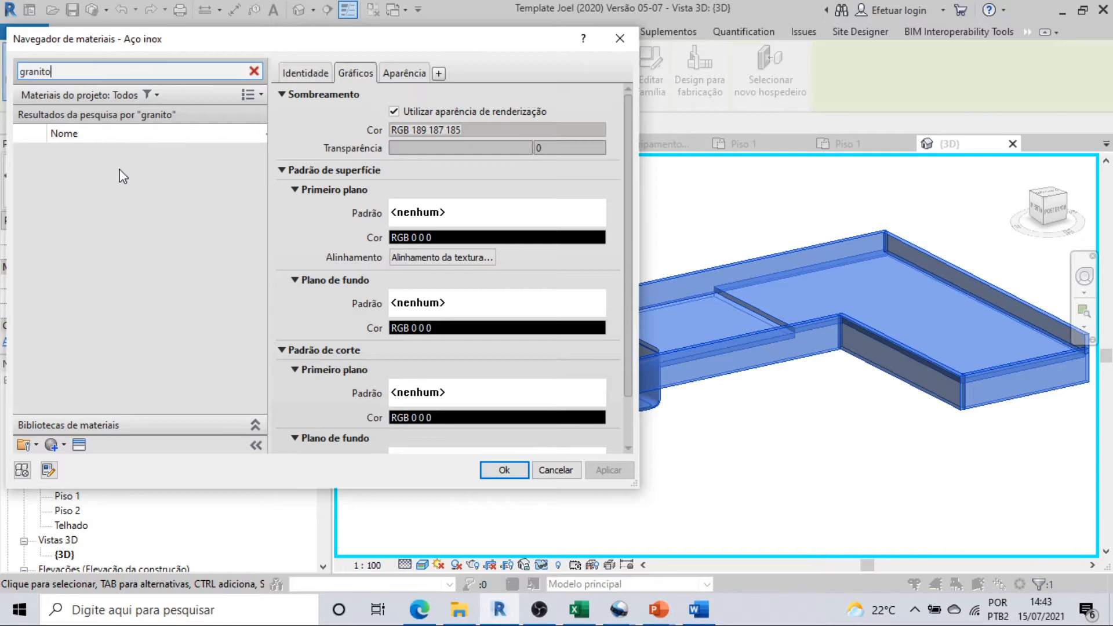
left_click(122, 228)
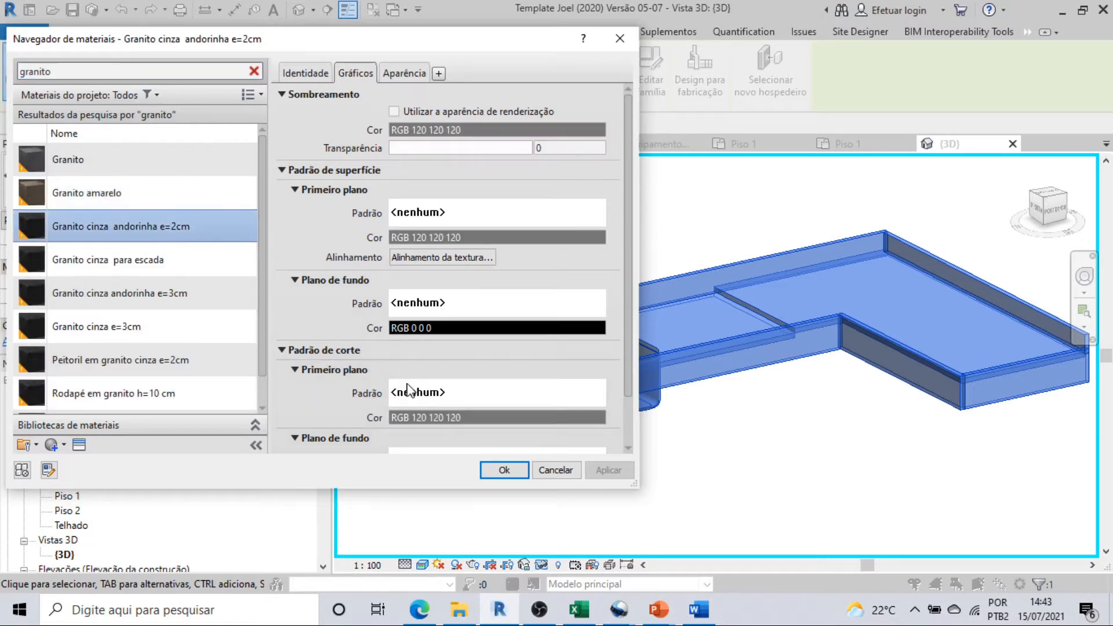
key("Return")
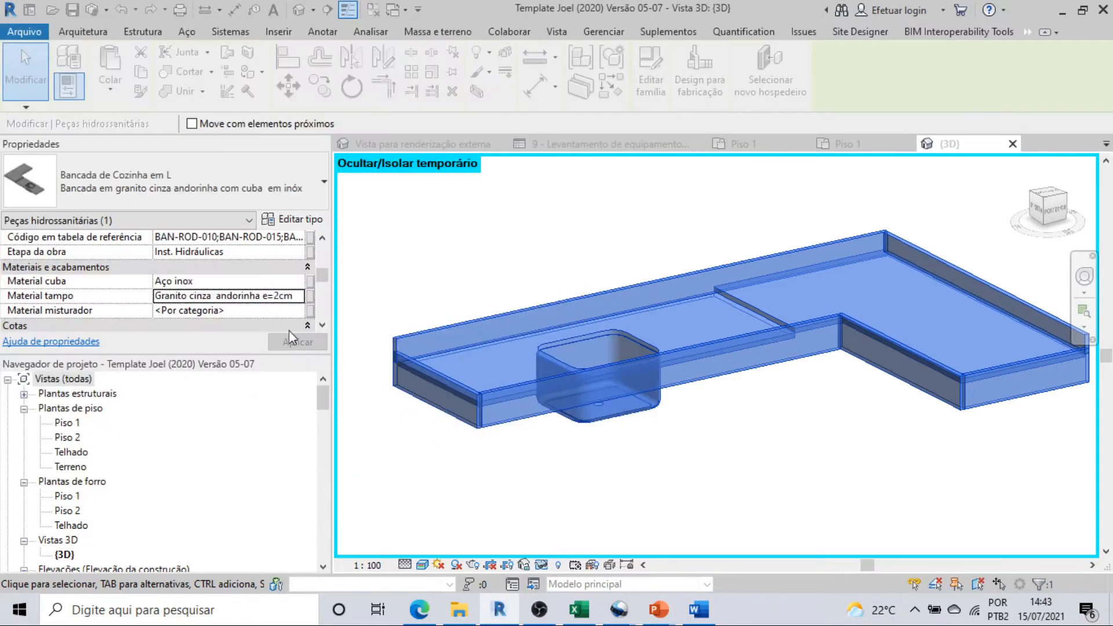
Step: Set the countertop's backsplash height (Altura roda-bancada) to 7
left_click(322, 326)
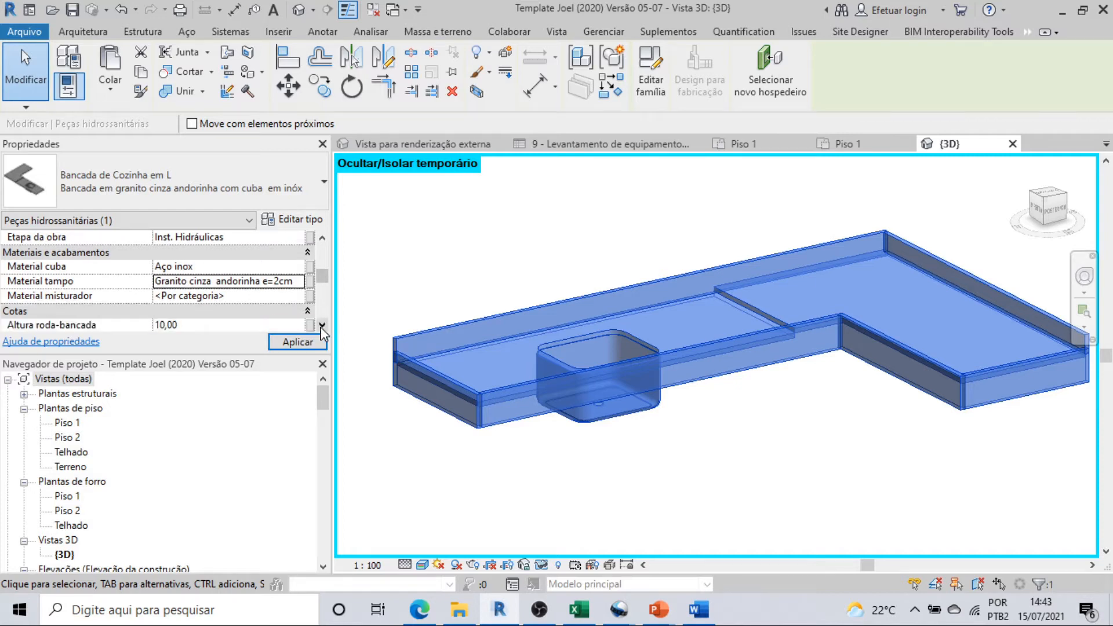
left_click(322, 326)
left_click(322, 326)
left_click(322, 326)
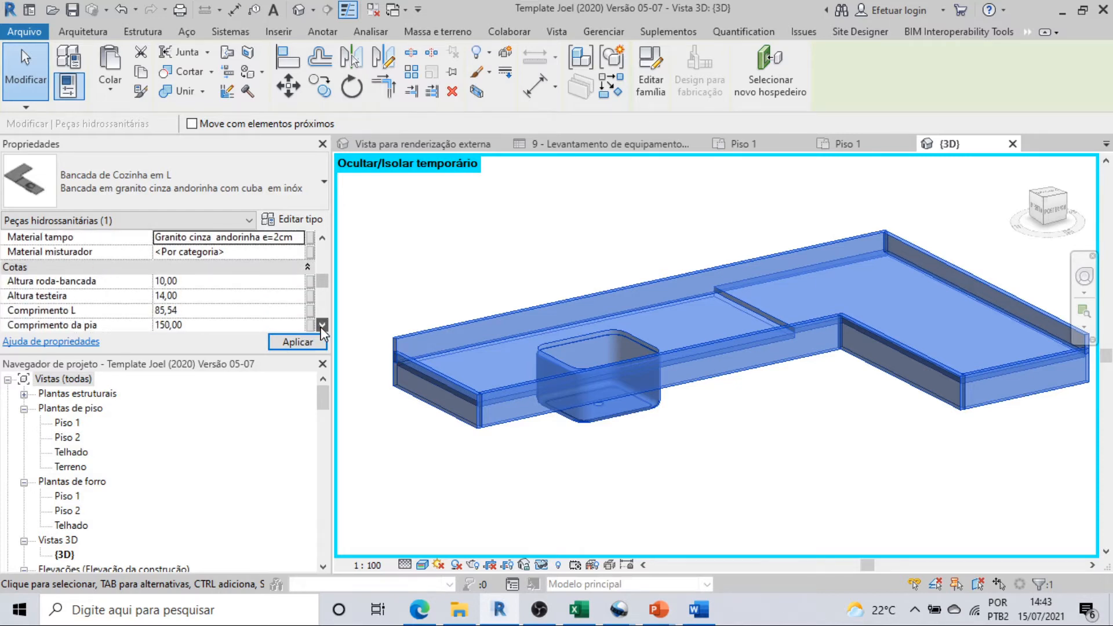
left_click(323, 326)
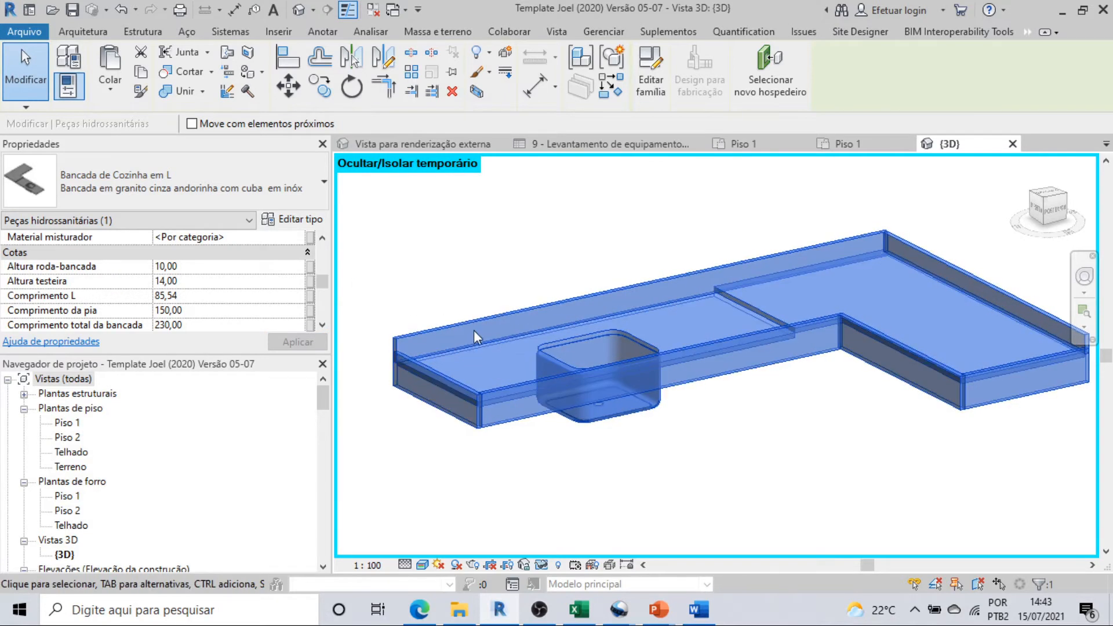
left_click(196, 266)
type("7")
Step: Set the countertop's apron height (Altura testeira) to 10 and apply it
left_click(204, 284)
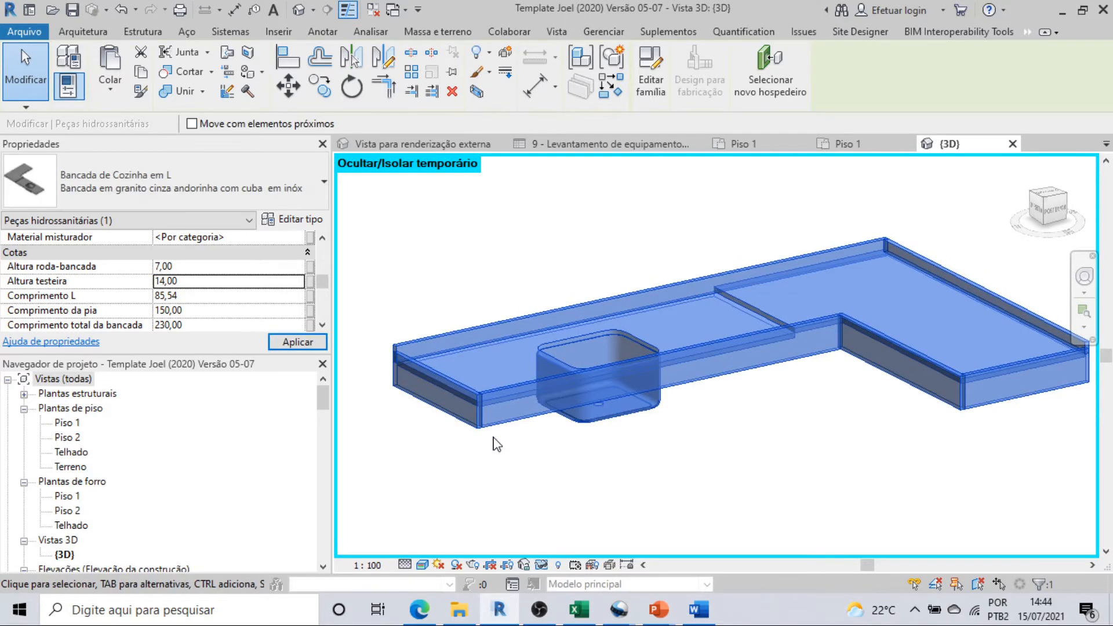
left_click(229, 286)
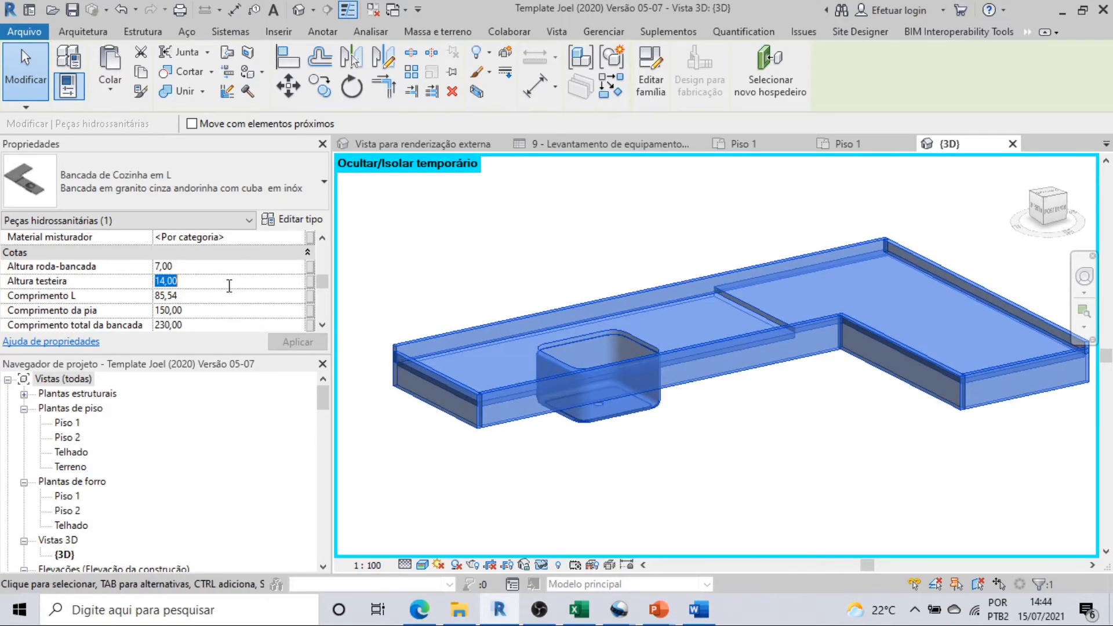
type("10")
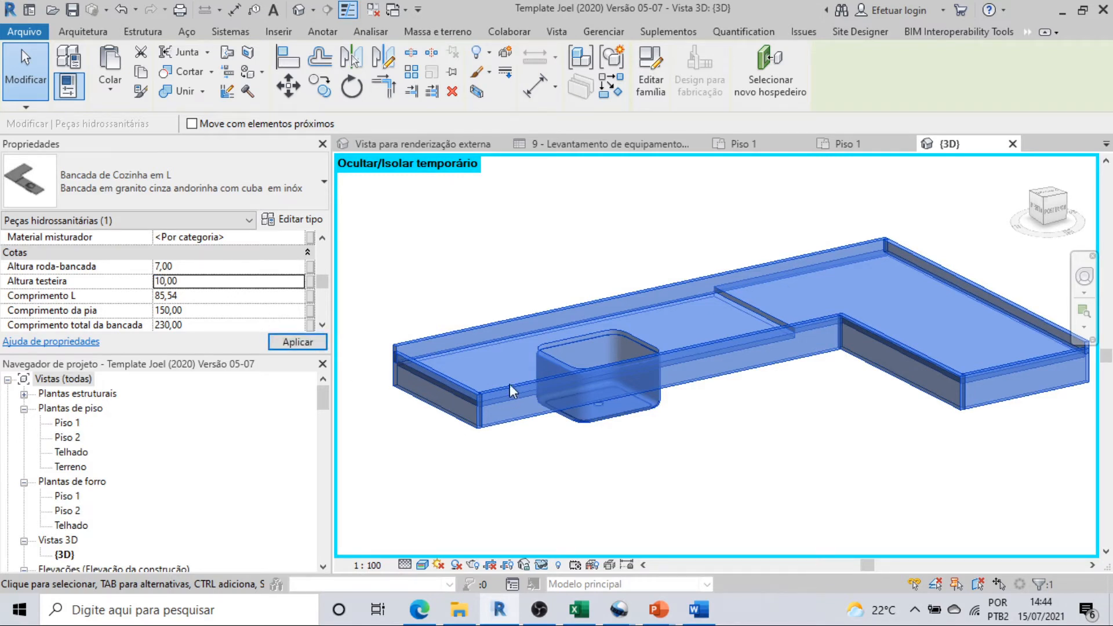
left_click(278, 346)
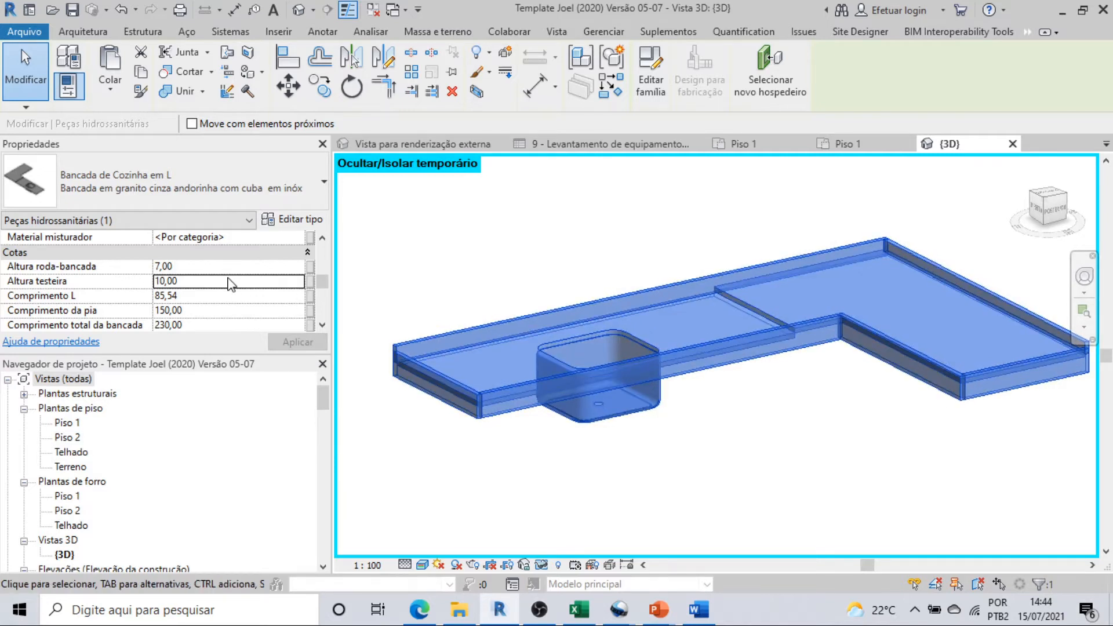
Step: Set the countertop's Comprimento L to 70 and its sink section length (Comprimento da pia) to 140
left_click(227, 296)
type("70")
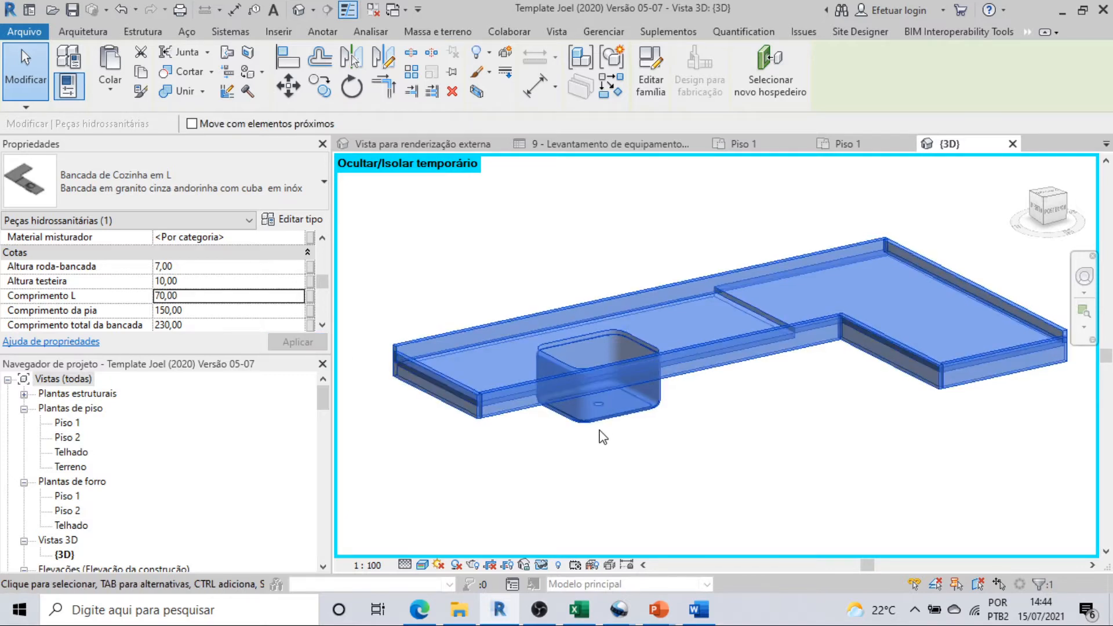
left_click(229, 312)
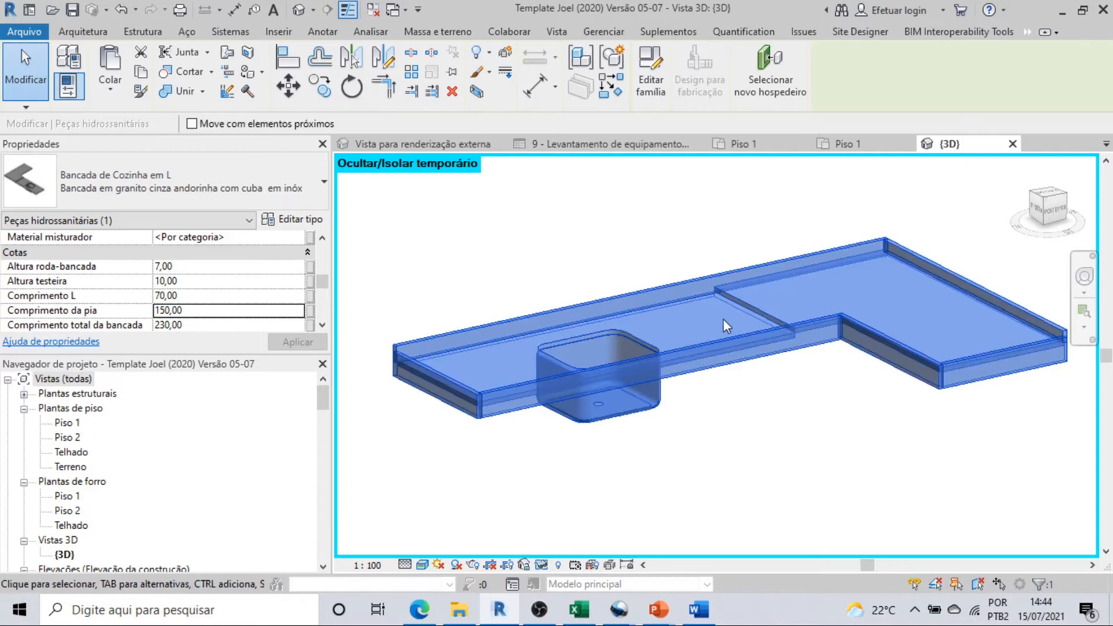
left_click(223, 311)
type("140")
key("Return")
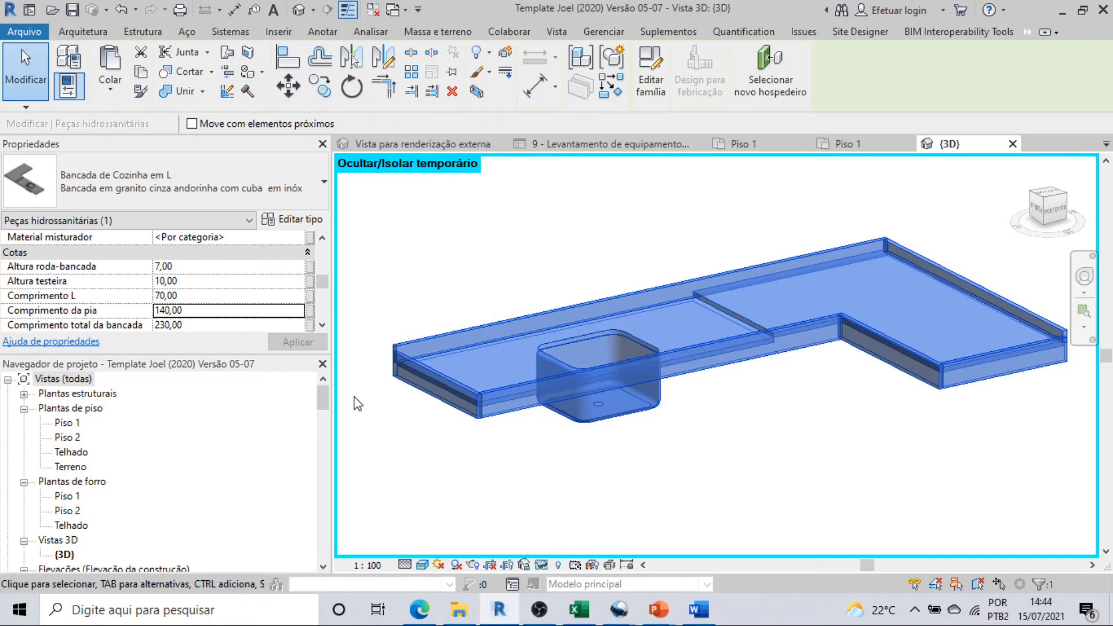
Step: Set the countertop's total length (Comprimento total da bancada) to 255
left_click(207, 325)
type("255")
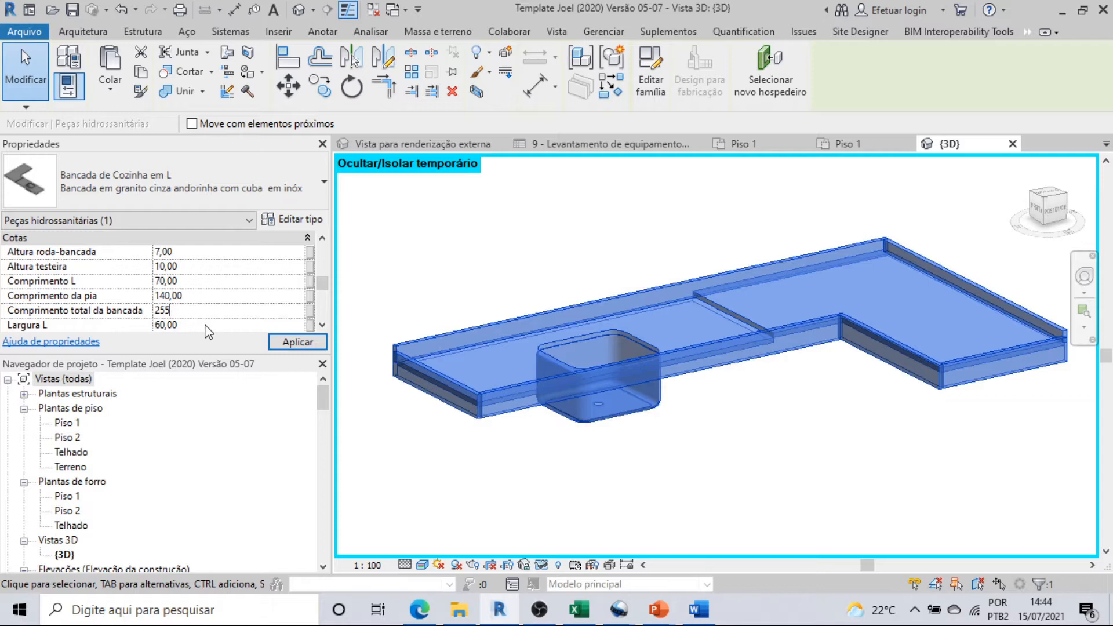
left_click(208, 324)
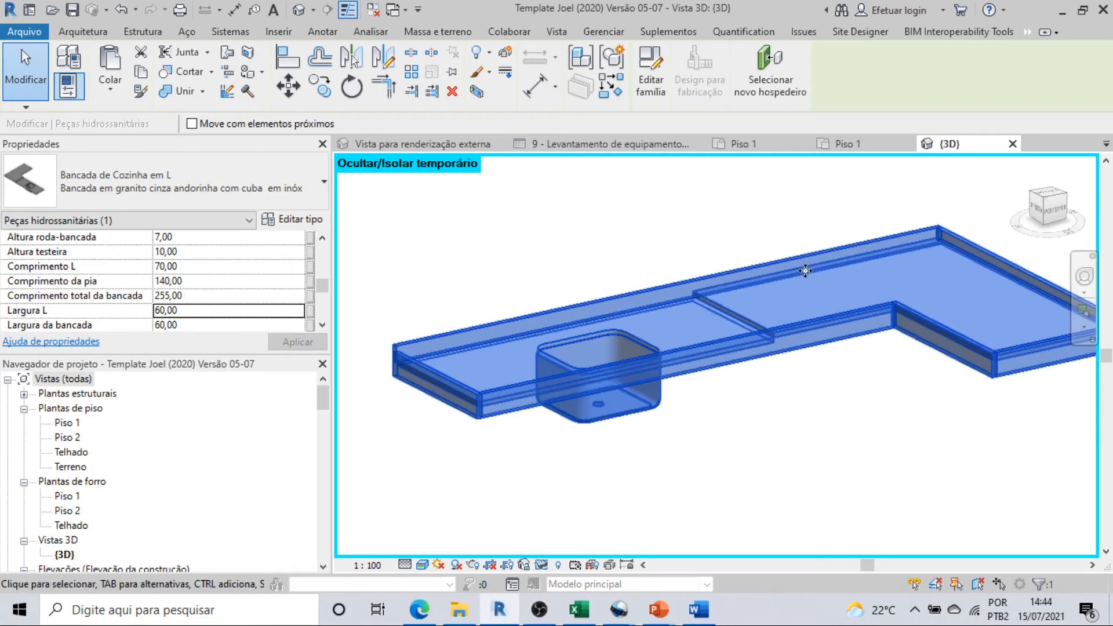
Step: Set the sink's left offset (Offset esquerdo da pia) on the countertop to 70 and apply it
left_click(323, 324)
left_click(323, 325)
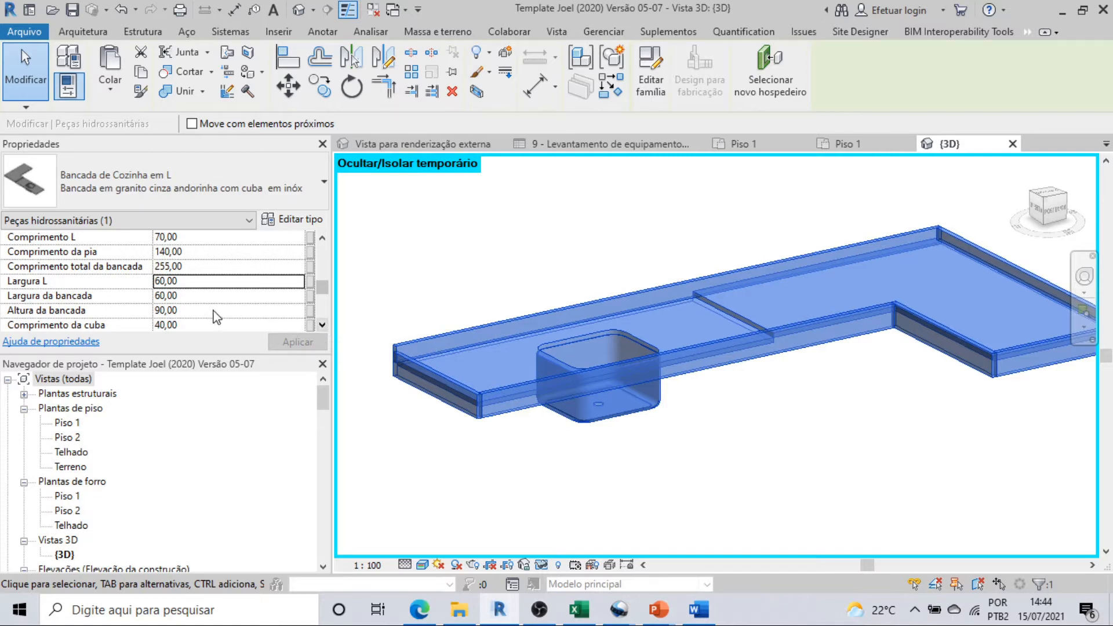
left_click(323, 324)
left_click(323, 325)
left_click(197, 297)
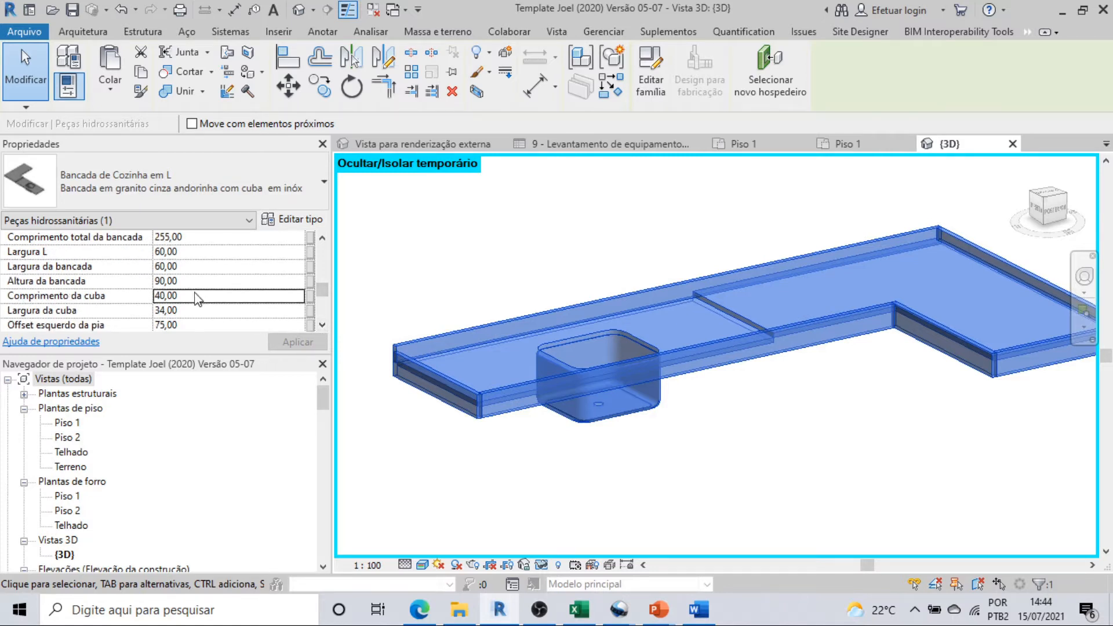
left_click(322, 326)
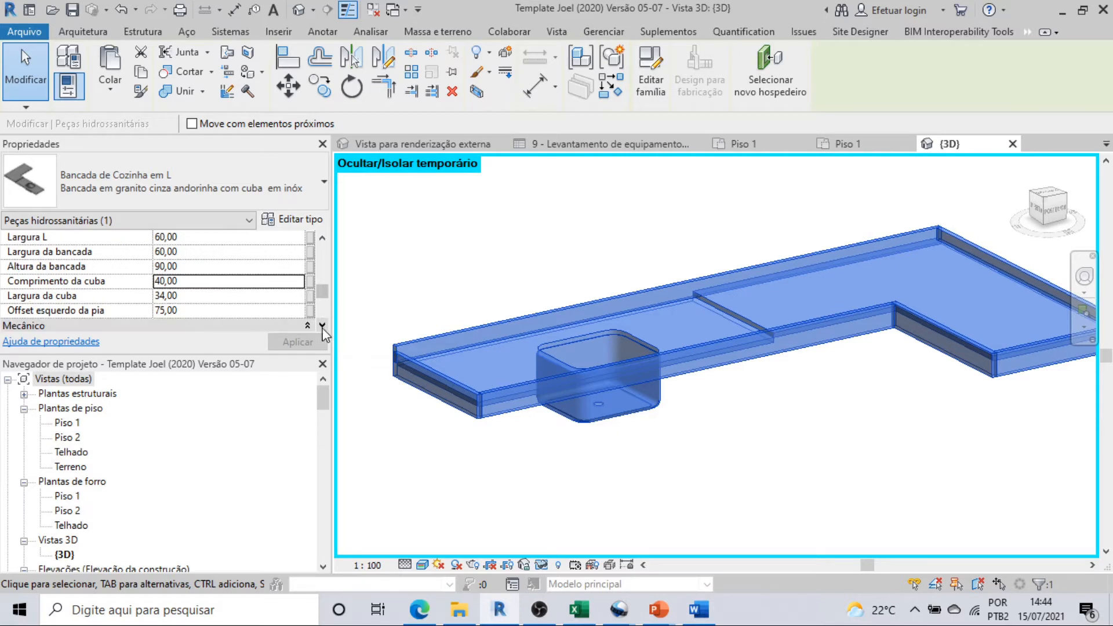
left_click(193, 312)
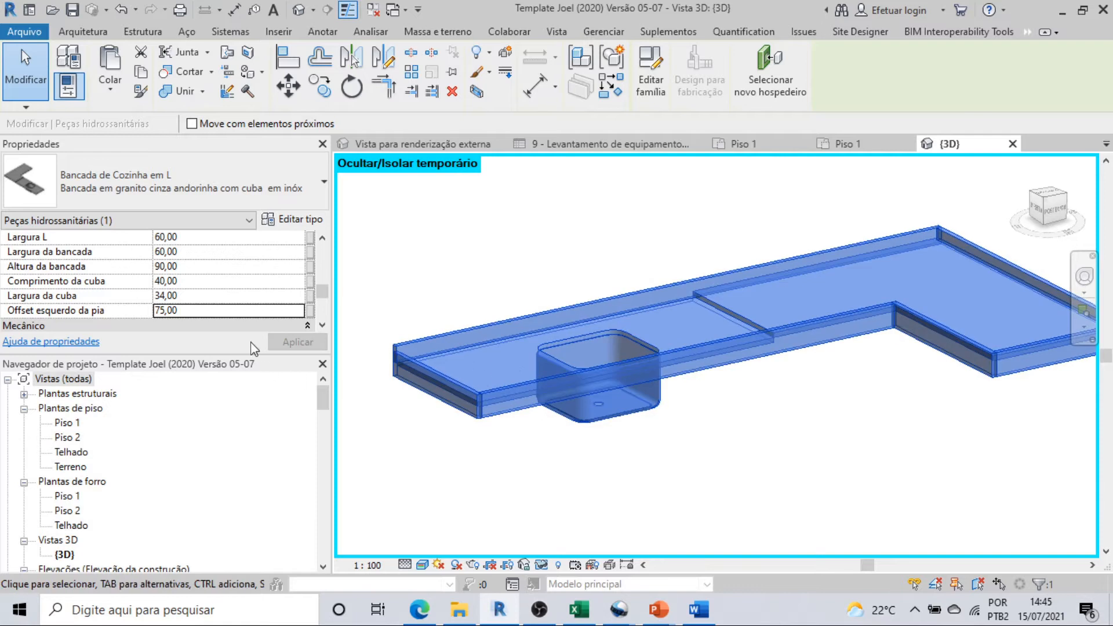
left_click(226, 312)
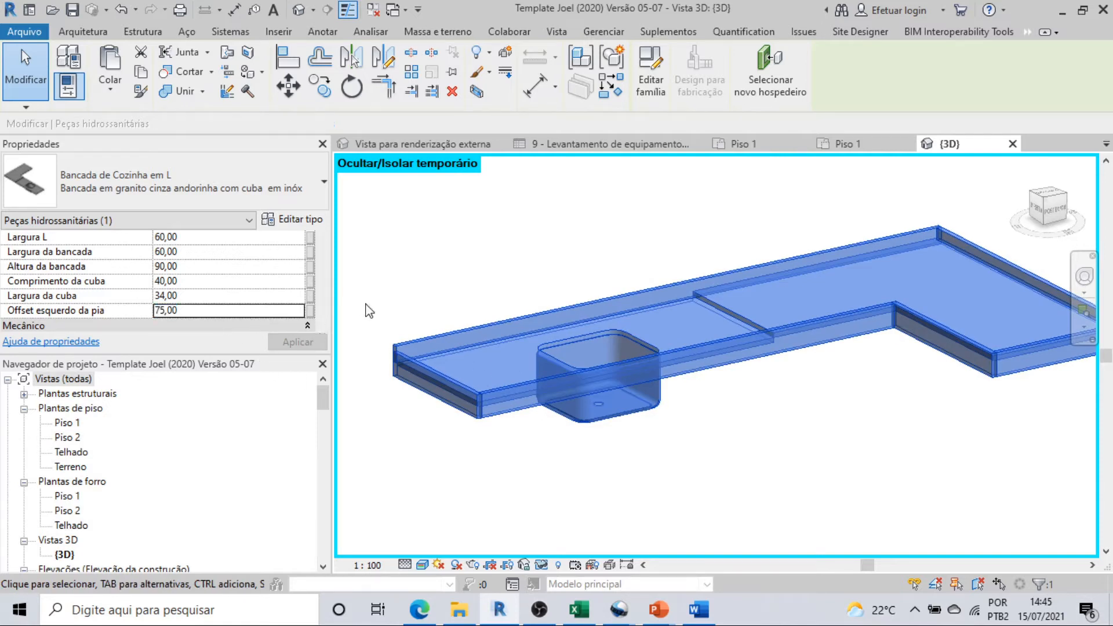
left_click(263, 311)
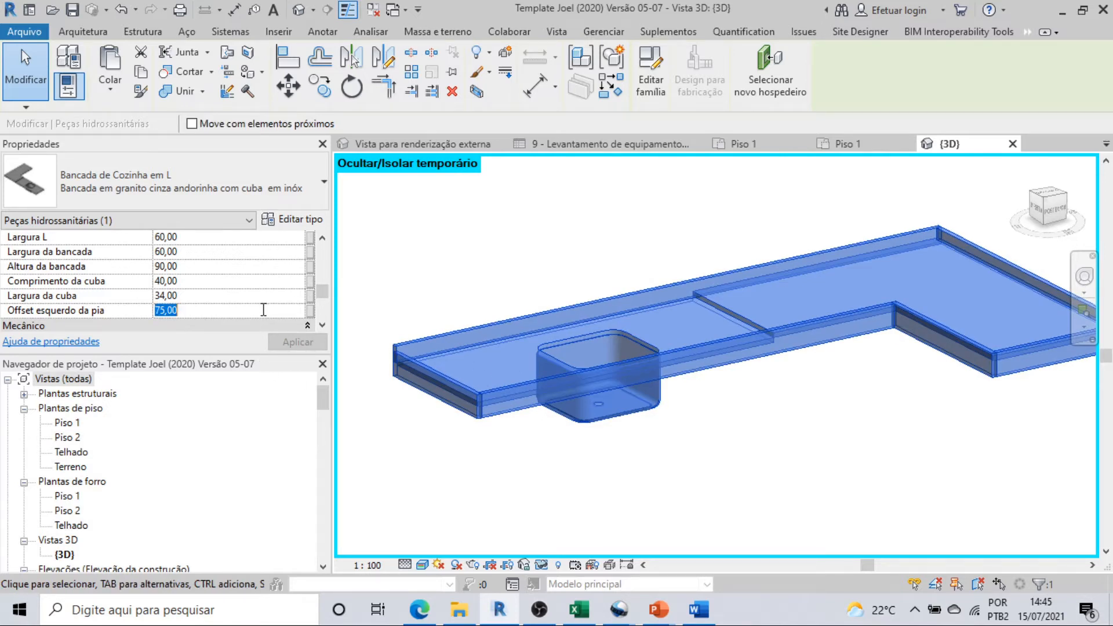
type("70")
mouse_move(324, 295)
left_mouse_down()
mouse_move(325, 284)
mouse_move(323, 318)
mouse_move(326, 302)
left_mouse_up()
left_click(318, 345)
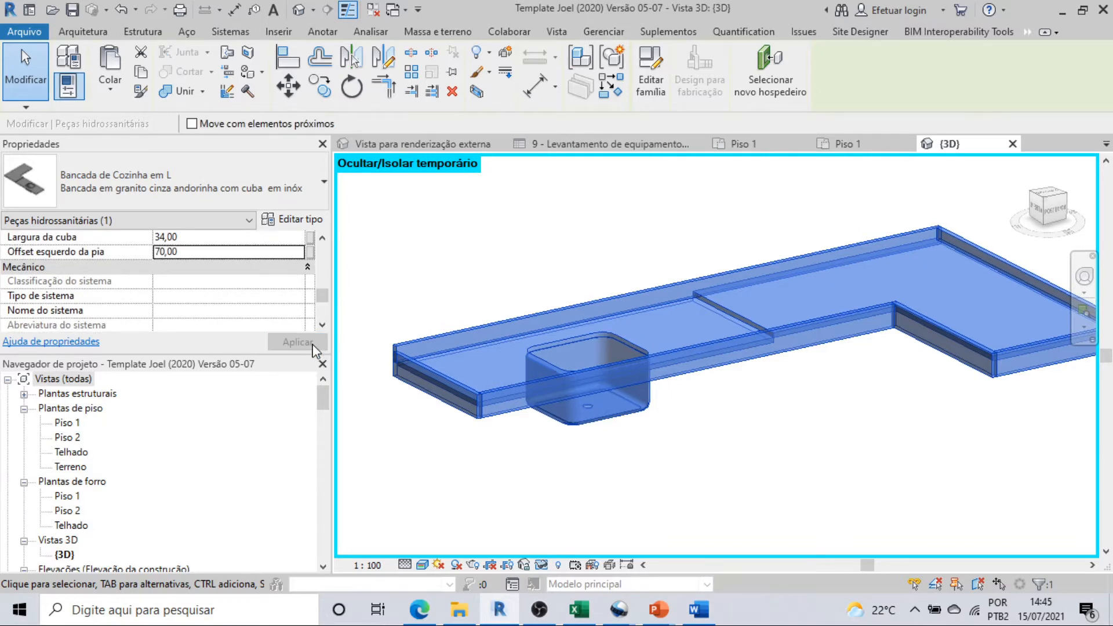
Step: Inspect the resized L-shaped countertop and its sink in the Piso 1 floor plan and the 3D view
left_click(835, 145)
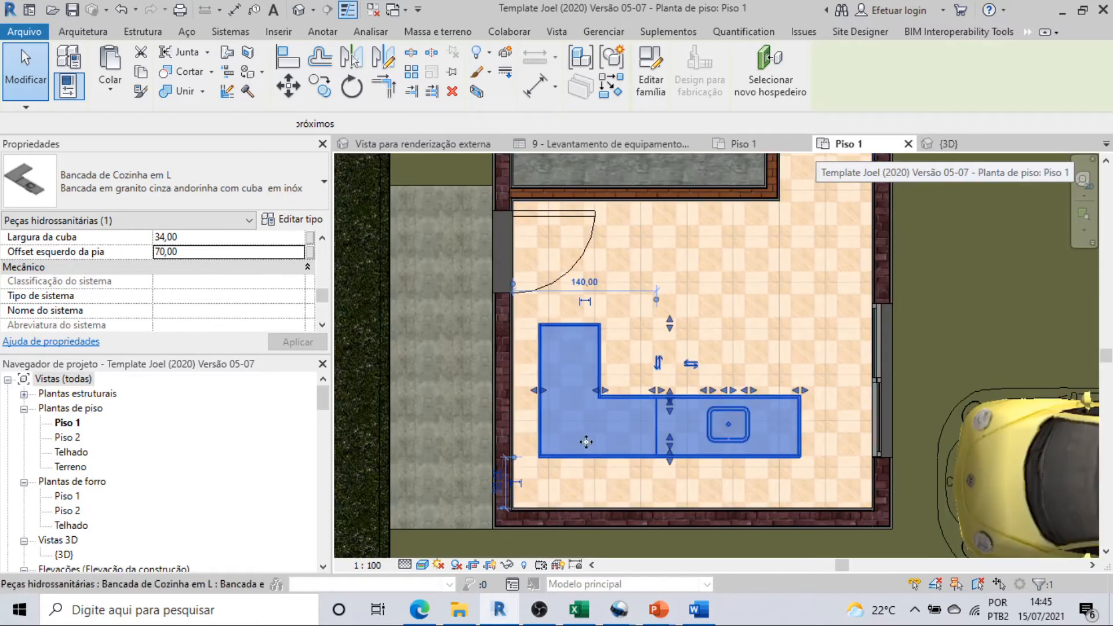
scroll(581, 444, "up", 1)
key("Escape")
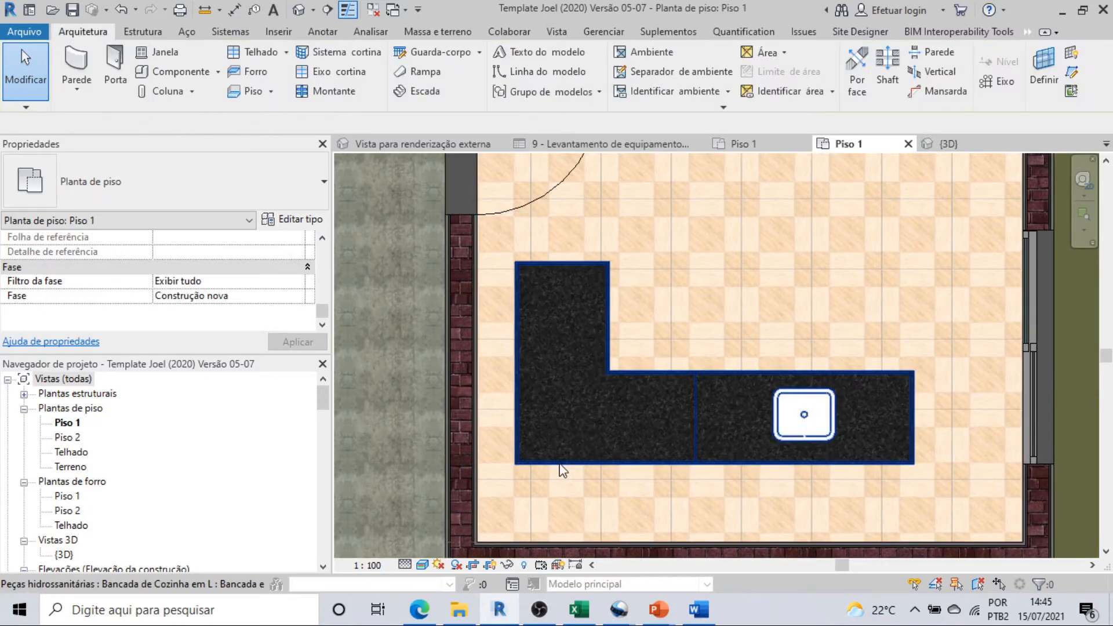
left_click(946, 144)
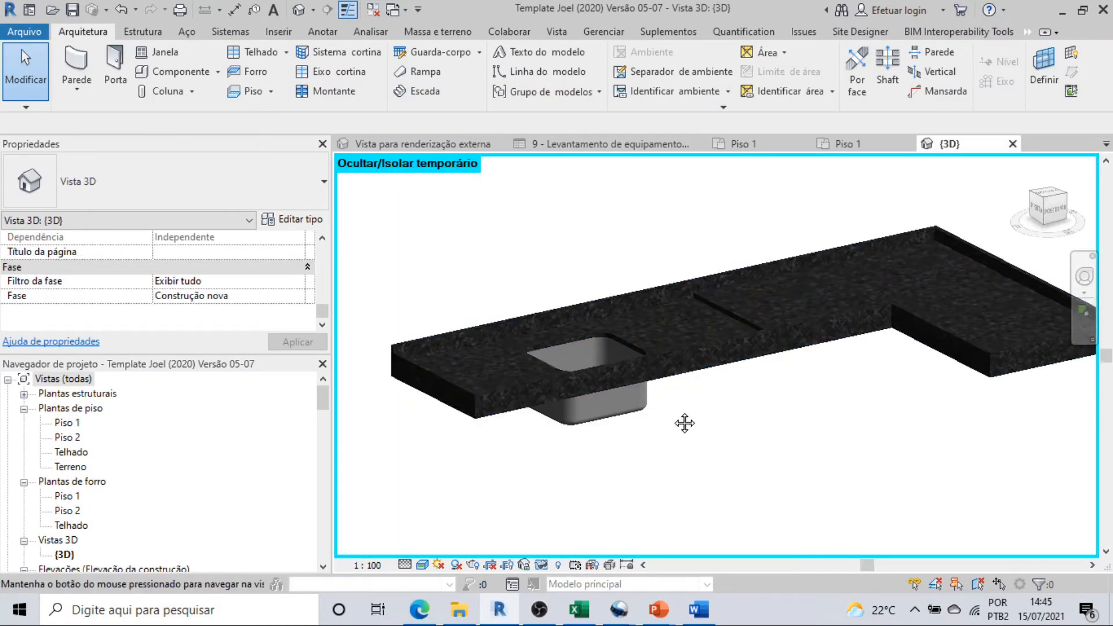
scroll(780, 335, "up", 2)
scroll(768, 332, "down", 1)
middle_click_drag(766, 333, 936, 349)
scroll(858, 335, "up", 2)
scroll(753, 455, "down", 1)
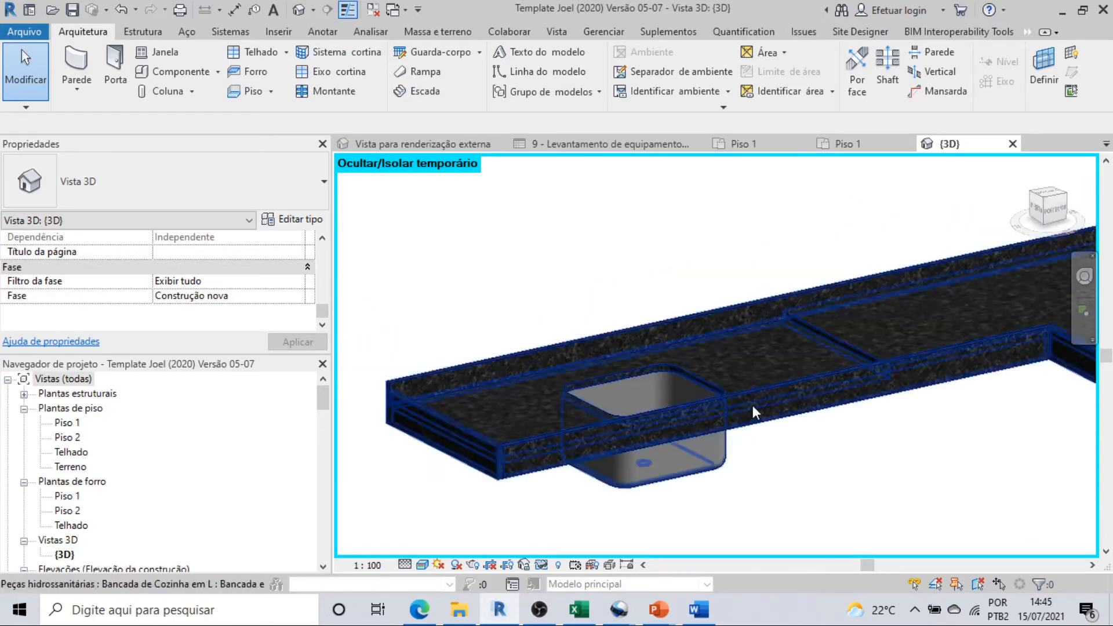
Step: In the Piso 1 plan, move the L-shaped countertop by its outer corner into the kitchen's lower-left wall corner
left_click(882, 145)
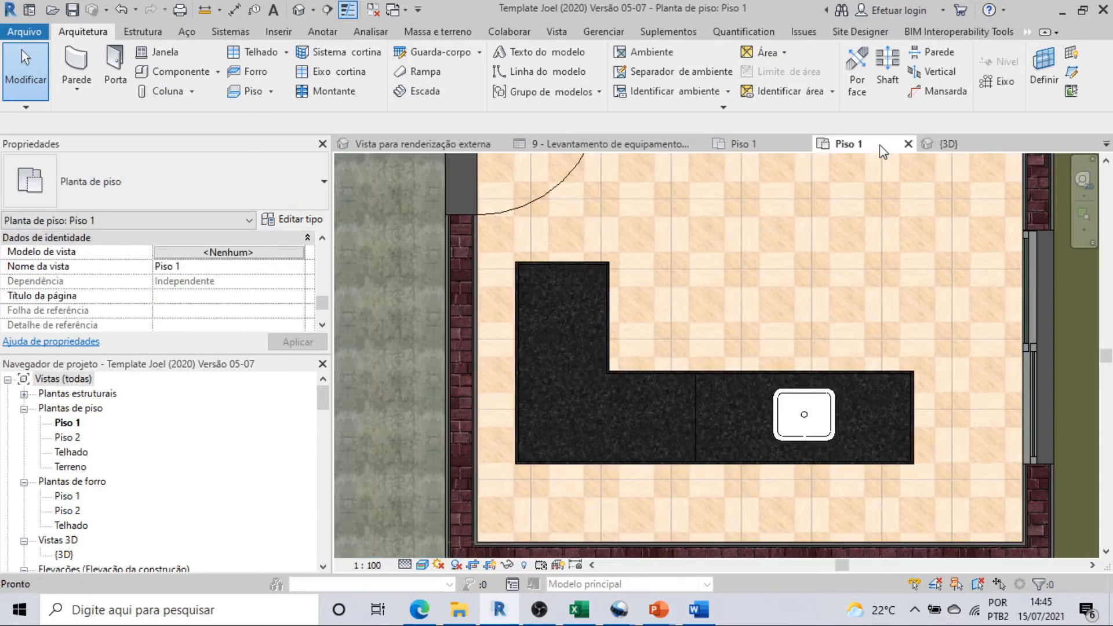
left_click(615, 451)
left_click(289, 86)
scroll(504, 467, "up", 3)
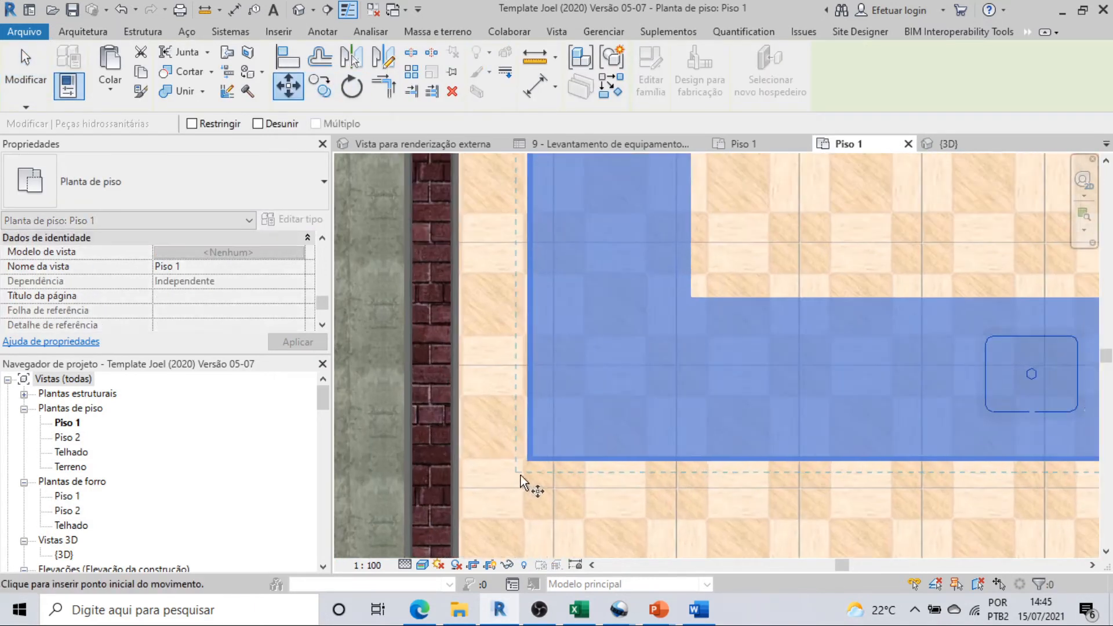
left_click(525, 462)
scroll(574, 394, "down", 2)
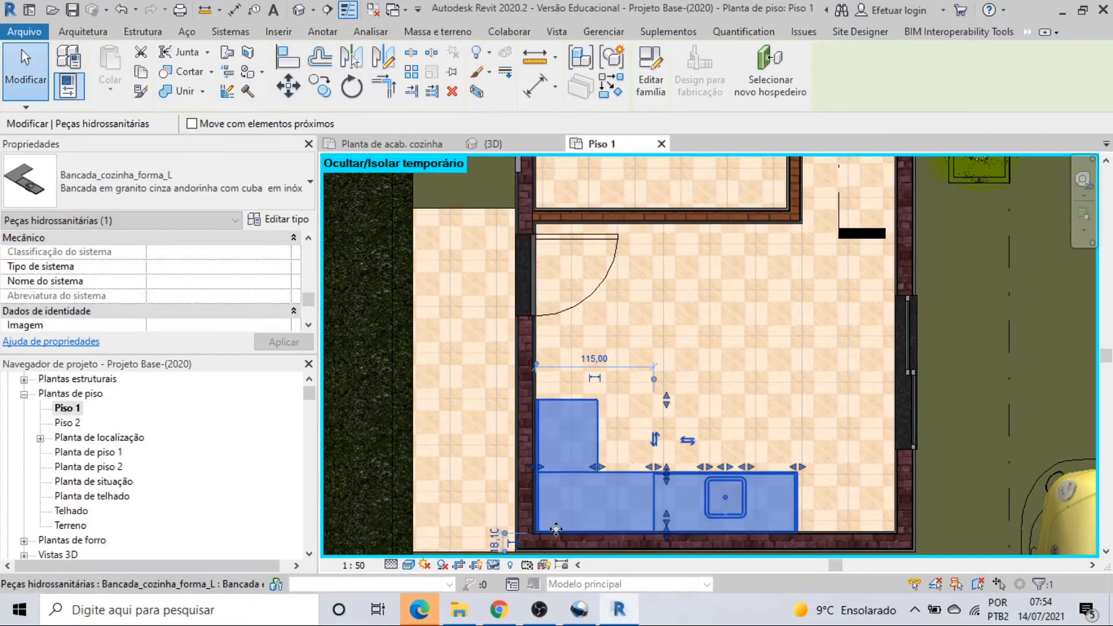
key("Escape")
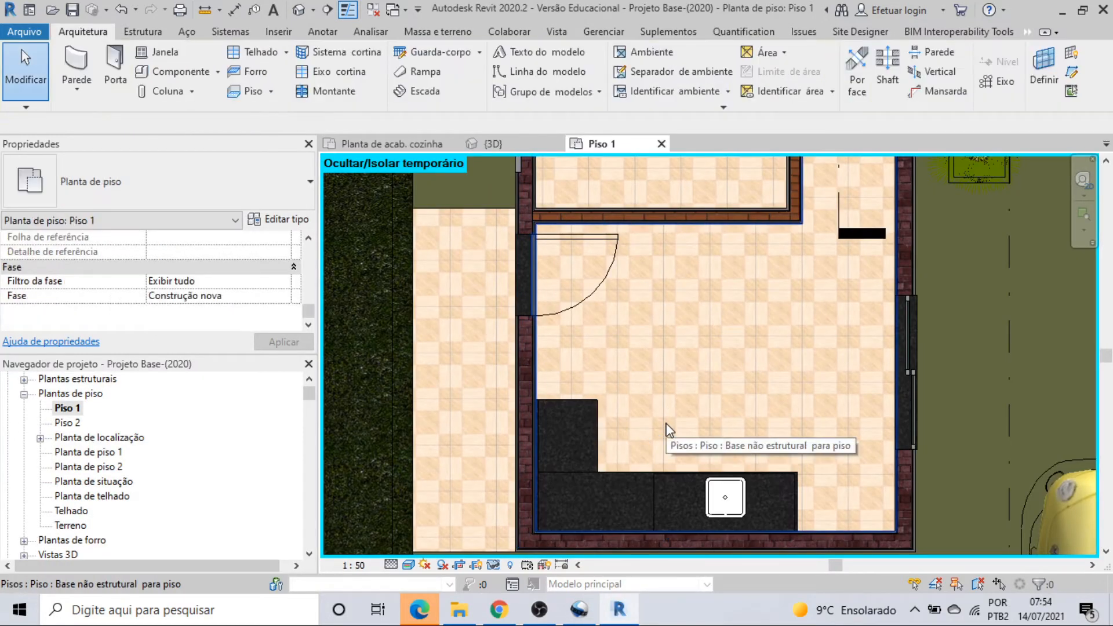
Step: Start a new plumbing fixture and choose the type Torneira em bica alta de bancada para cozinha from the Degusto DocolCozinha faucet family
scroll(666, 432, "up", 2)
middle_click_drag(666, 432, 684, 366)
scroll(692, 358, "down", 1)
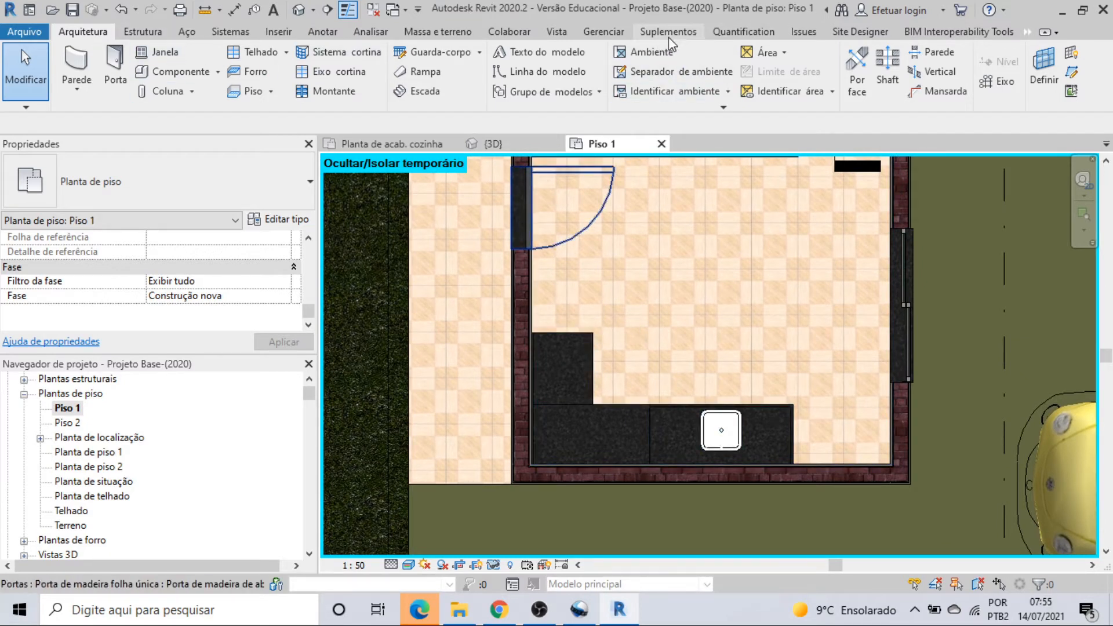
left_click(240, 35)
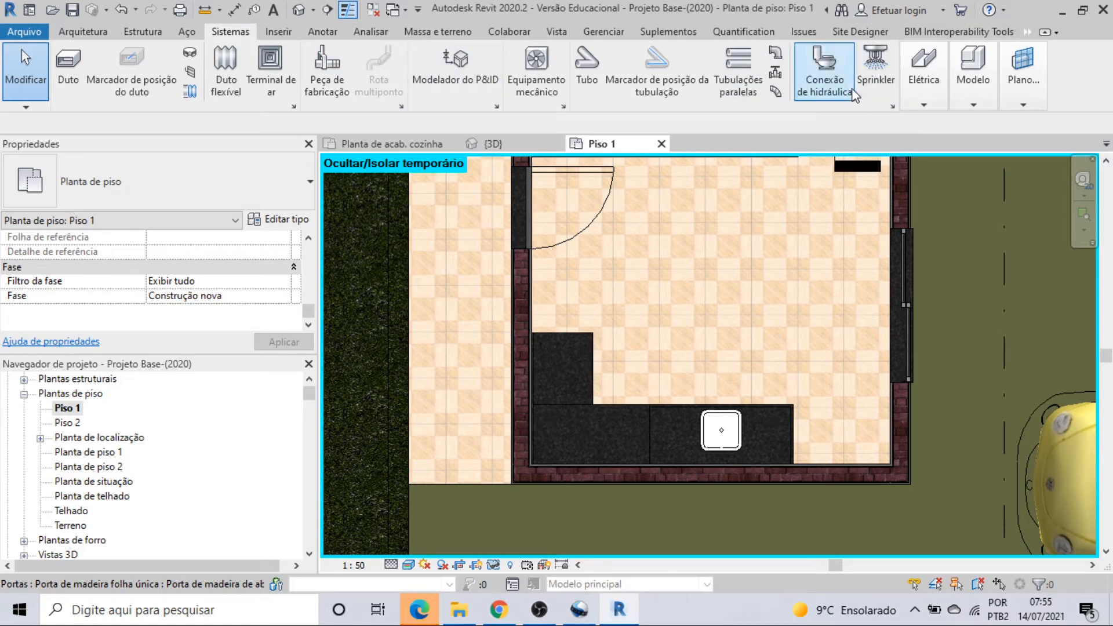
left_click(826, 72)
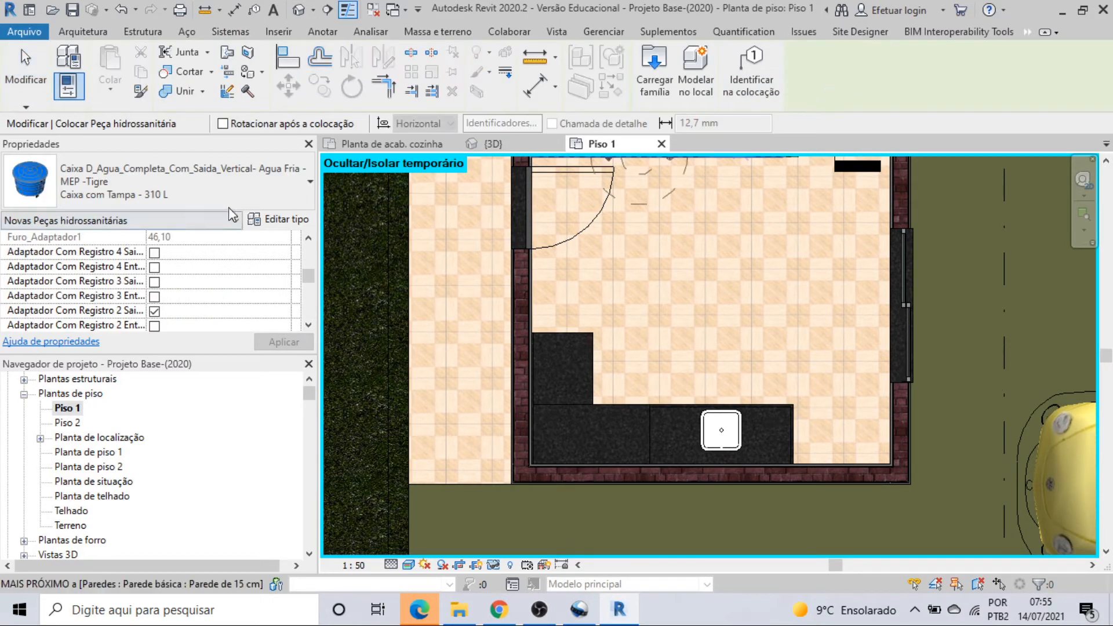
left_click(221, 189)
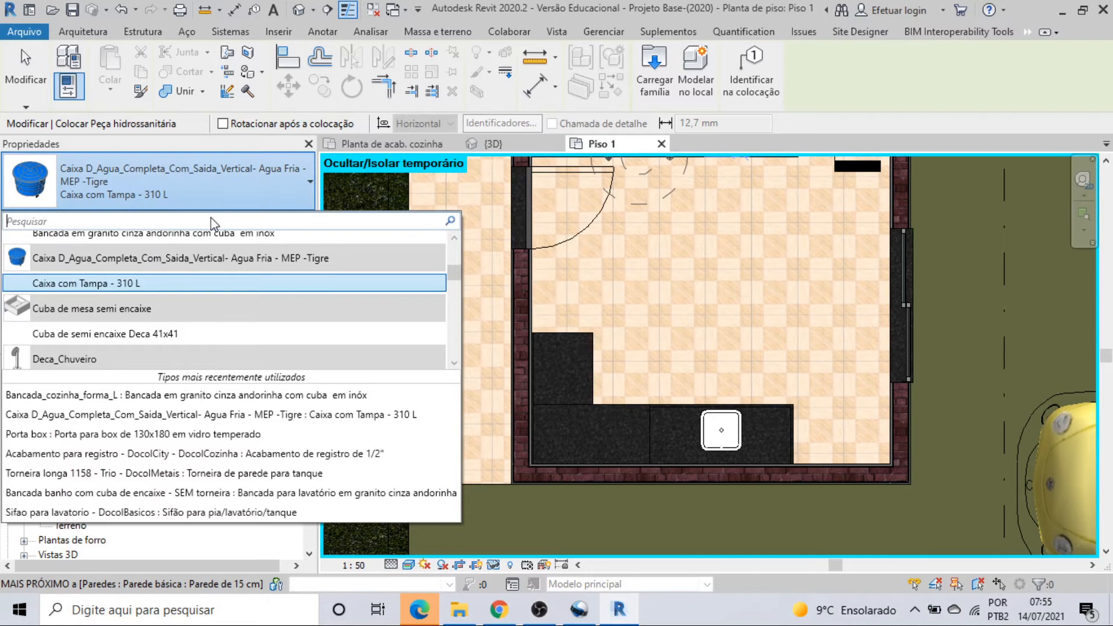
type("to")
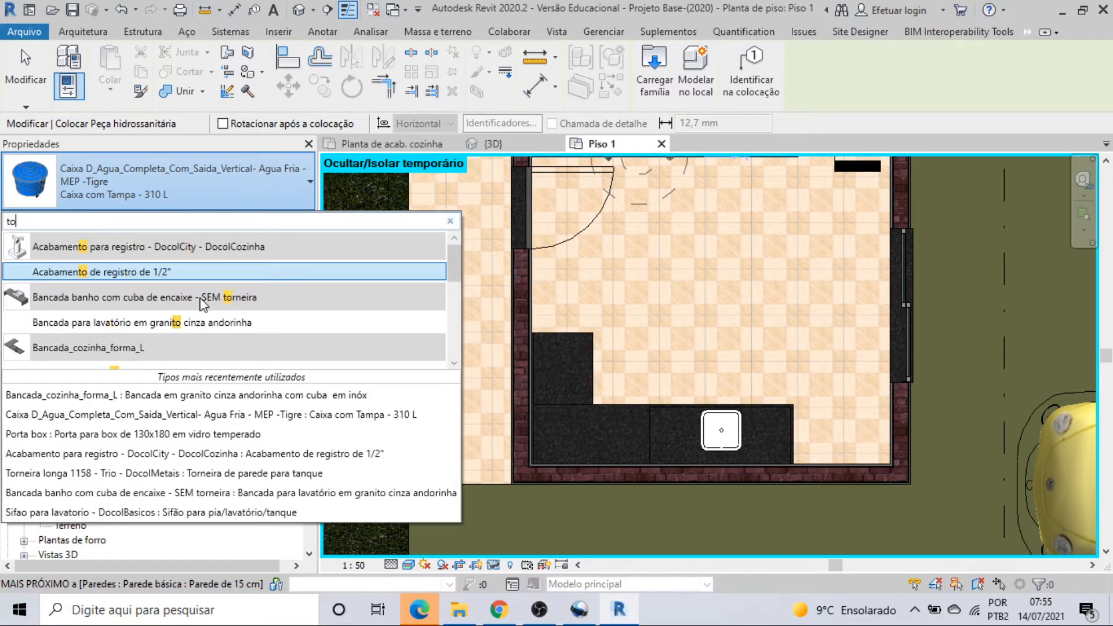
scroll(200, 306, "down", 2)
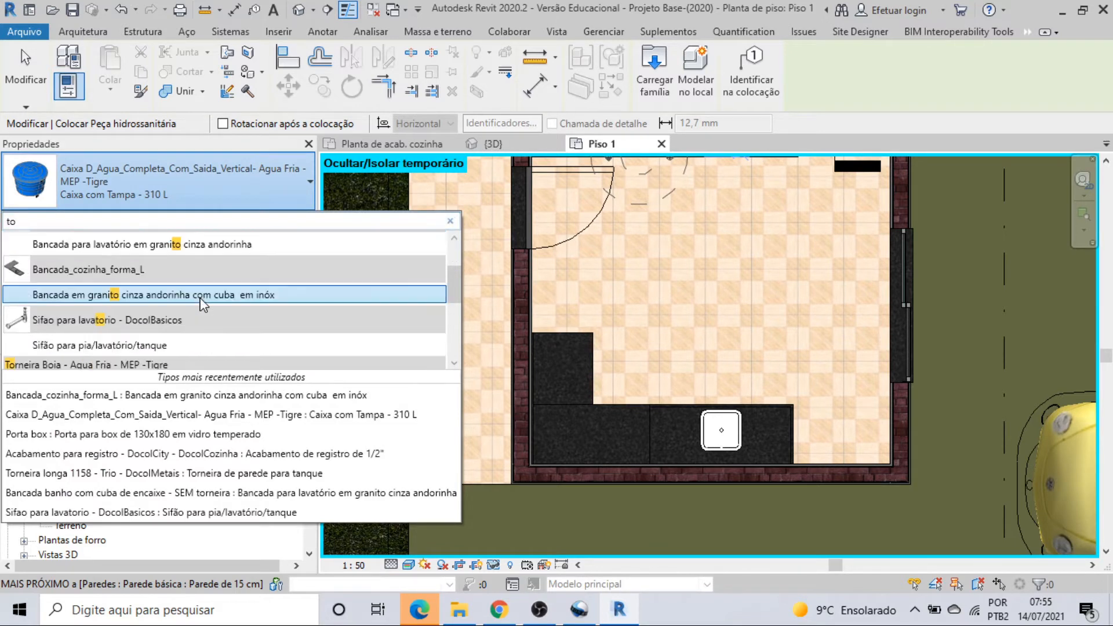
scroll(200, 306, "down", 1)
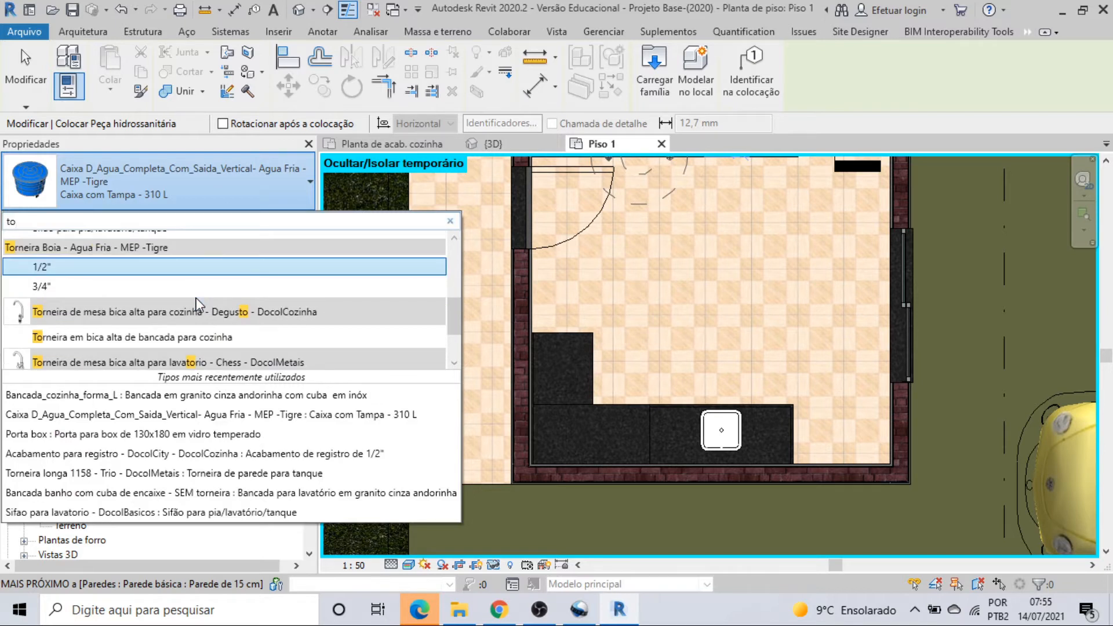
scroll(197, 305, "down", 1)
mouse_move(98, 303)
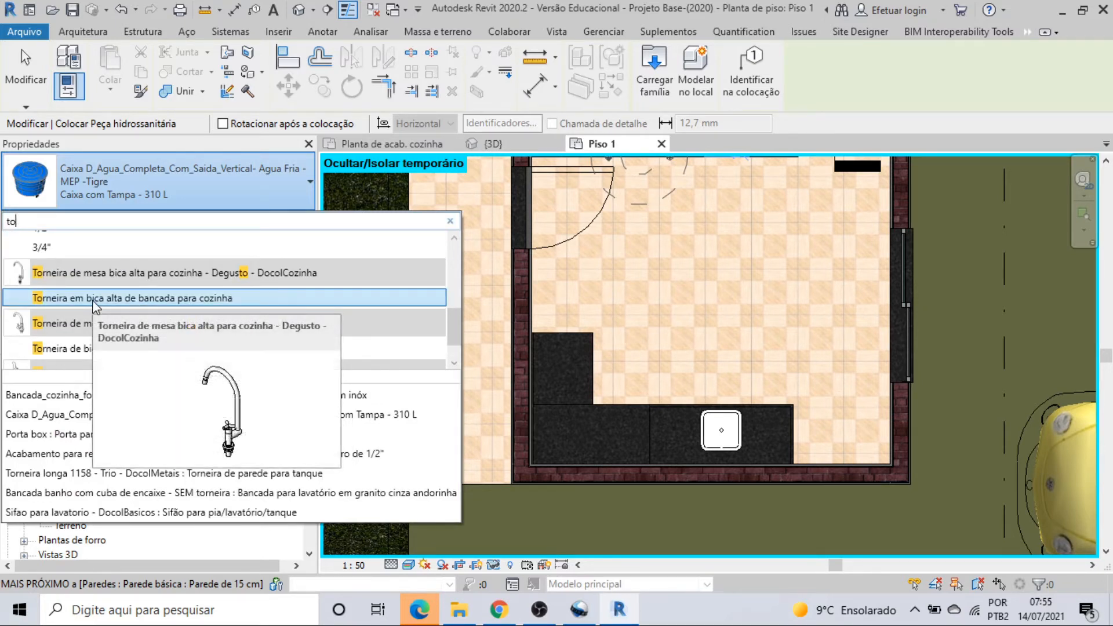
left_click(92, 300)
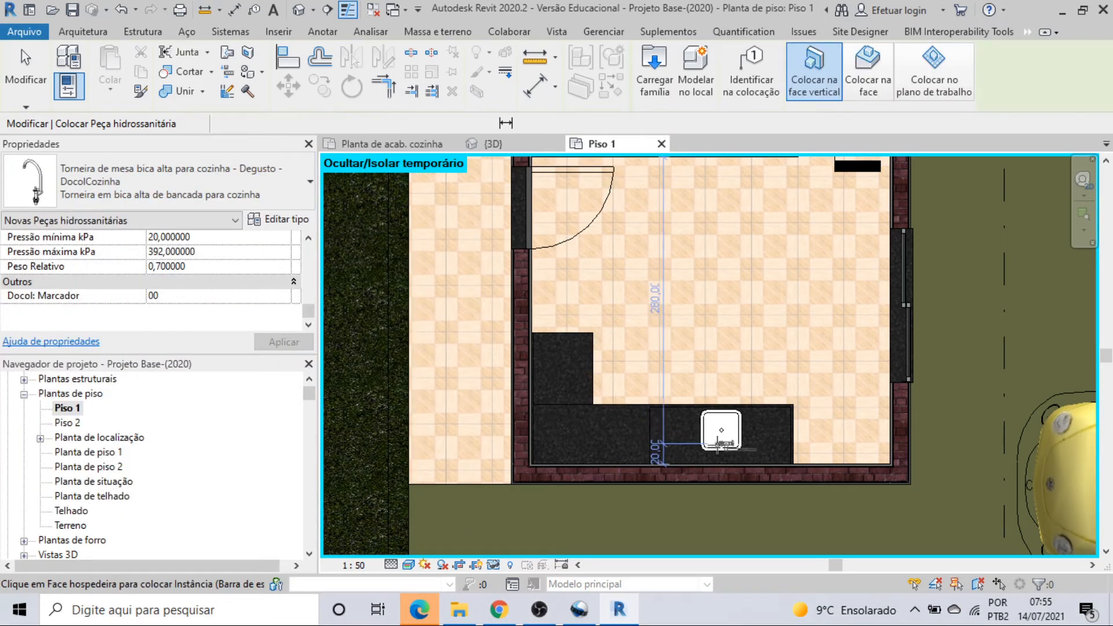
Step: Place the faucet on the countertop's face, centred behind the sink about 10 cm from the wall, with its spout rotated over the basin
scroll(719, 447, "up", 1)
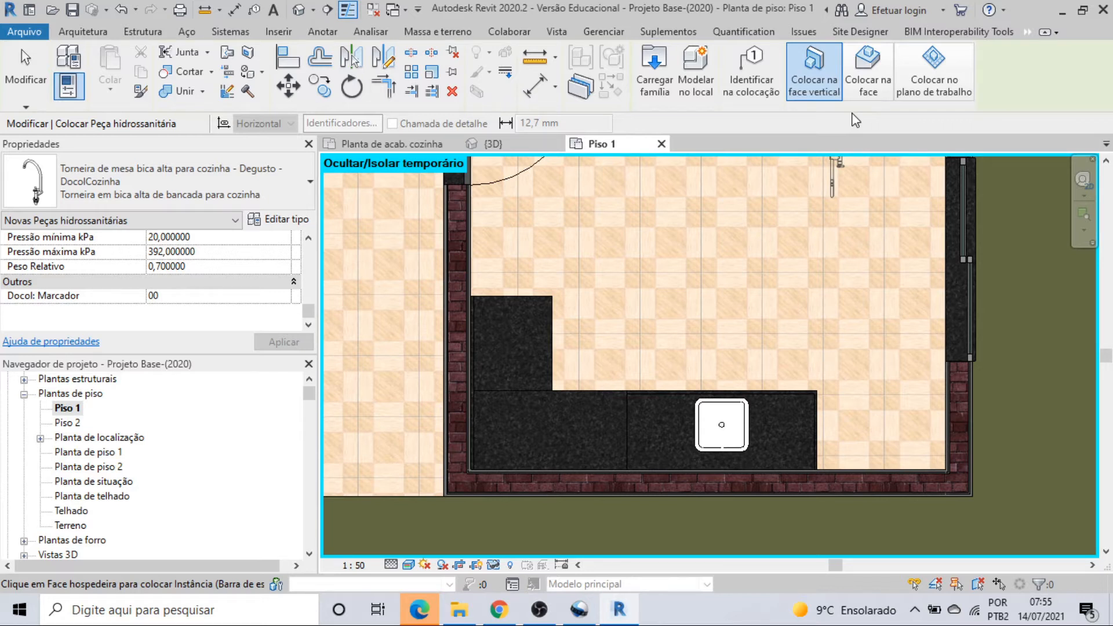
left_click(868, 72)
scroll(719, 453, "up", 5)
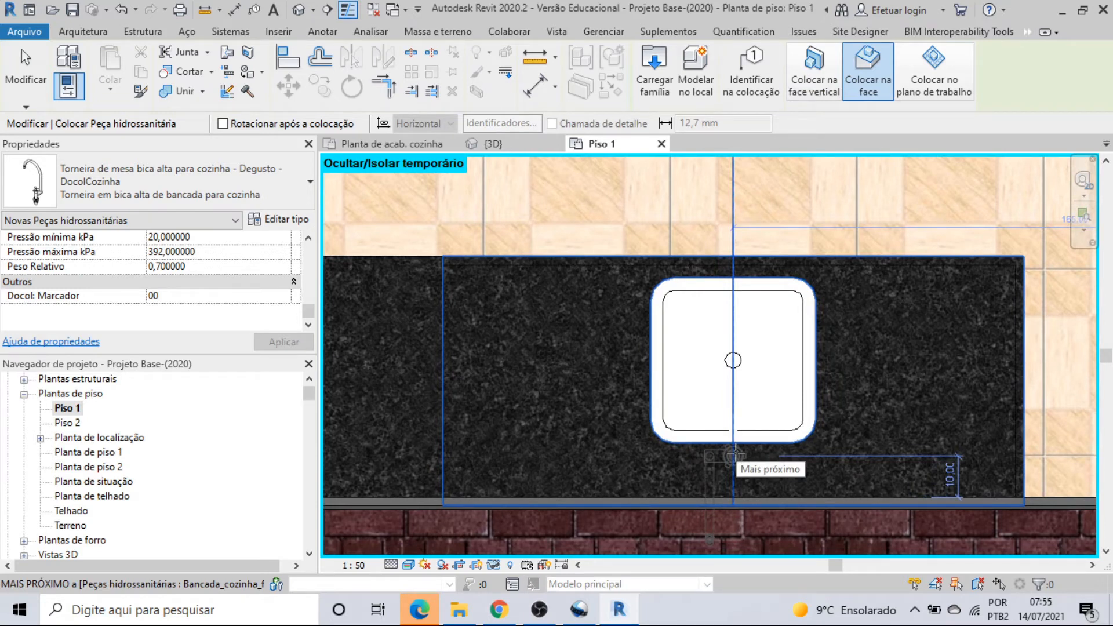
key("space")
key("space")
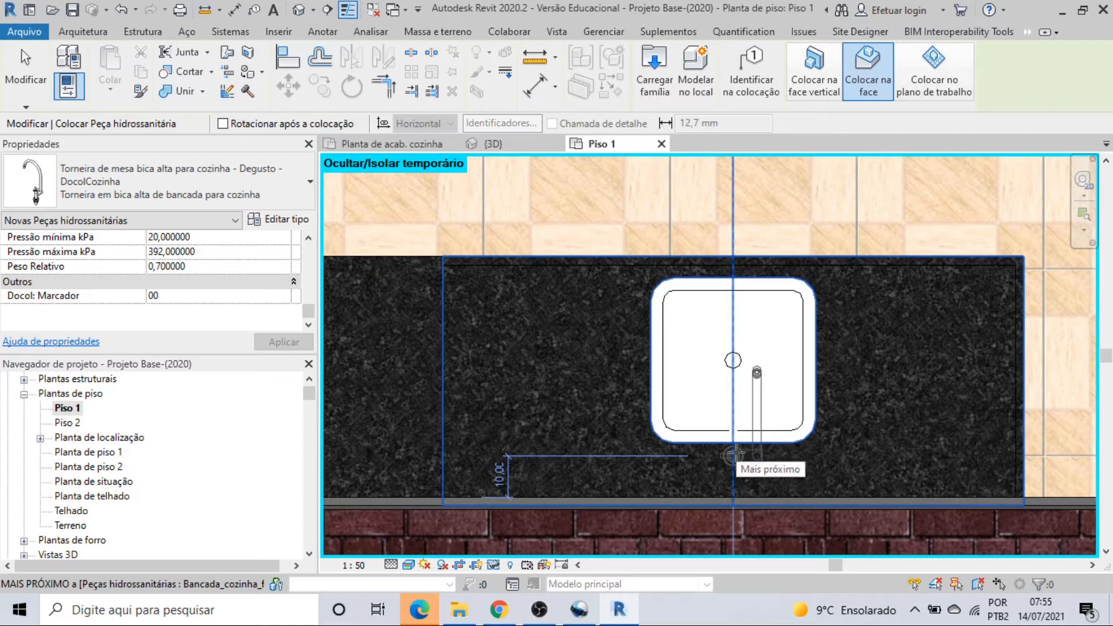
left_click(735, 454)
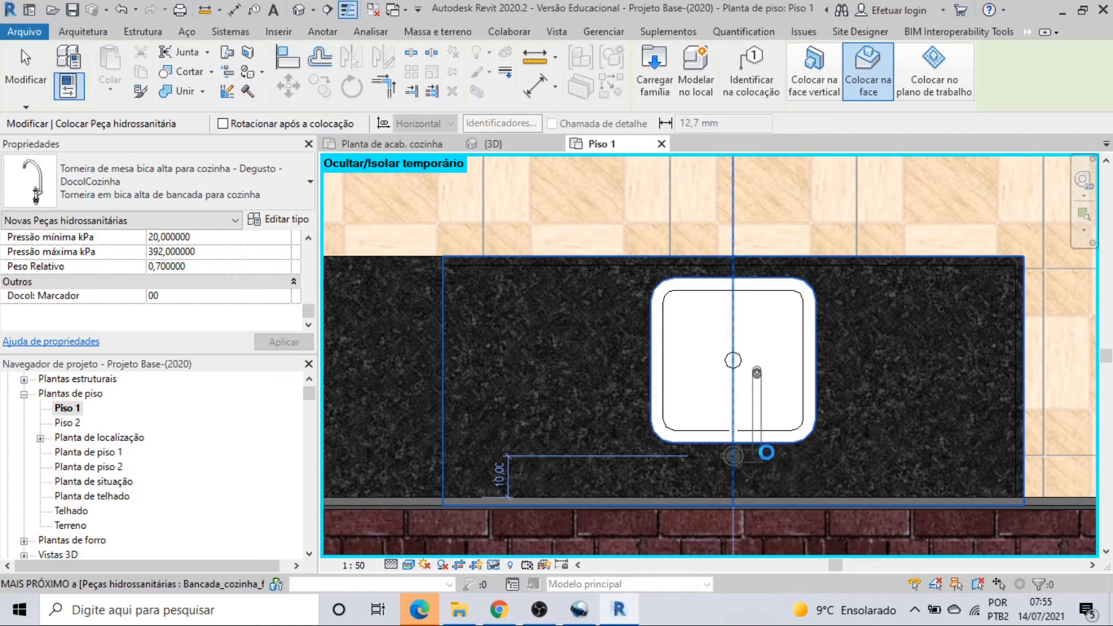
key("Escape")
key("Escape")
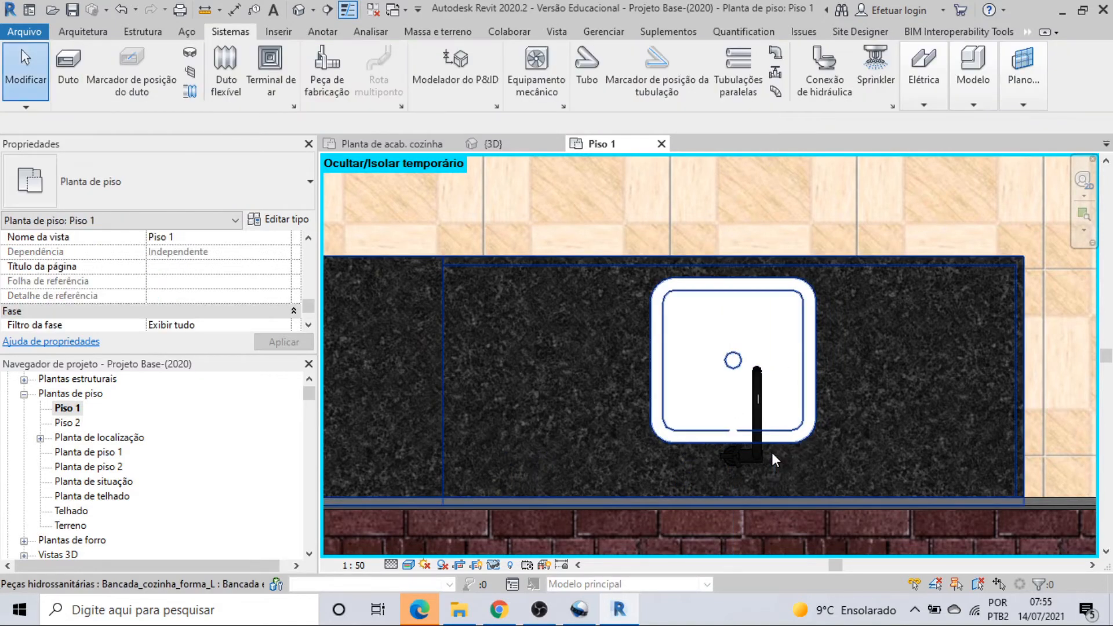
scroll(763, 430, "down", 4)
scroll(759, 422, "down", 3)
scroll(760, 423, "up", 2)
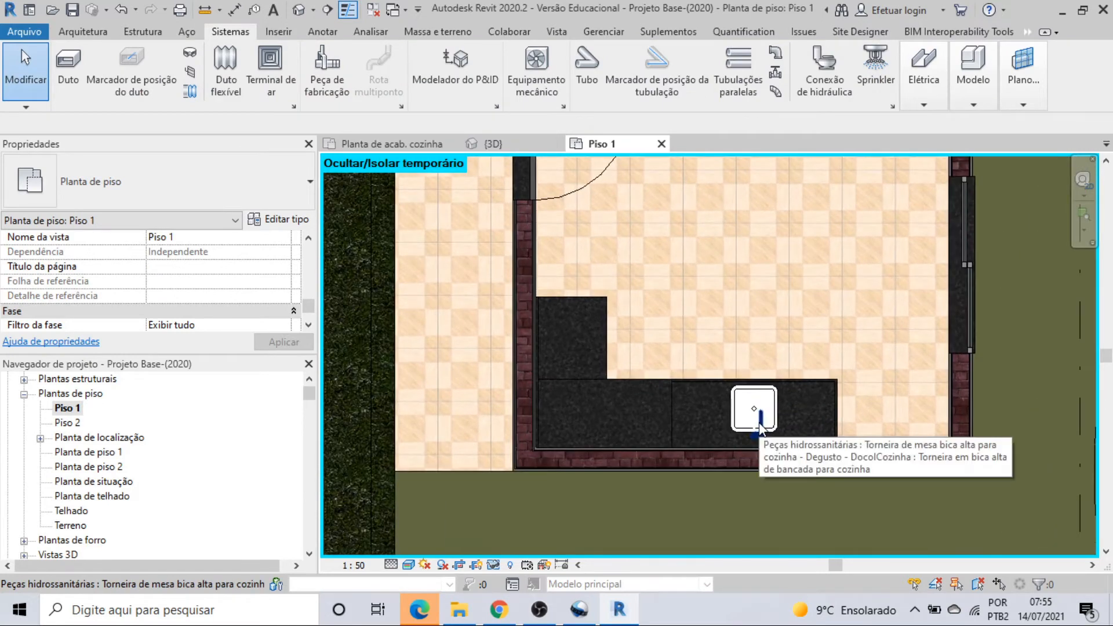
scroll(759, 424, "down", 2)
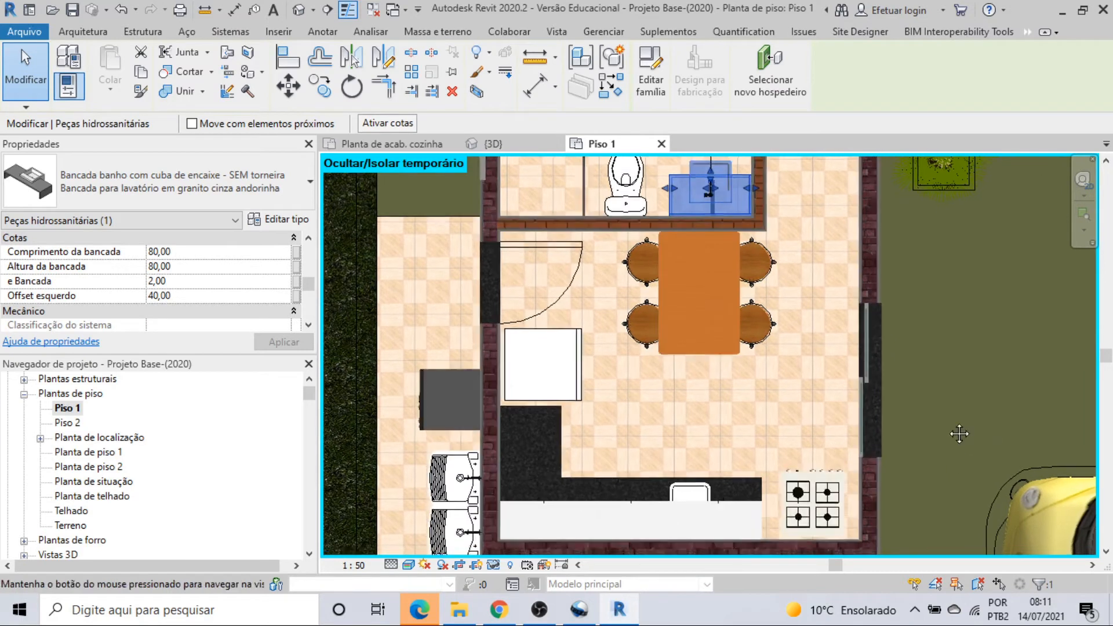
Step: Examine the kitchen's cabinet, four-burner stove and refrigerator in the plan, checking the family used for each
middle_click_drag(960, 434, 949, 423)
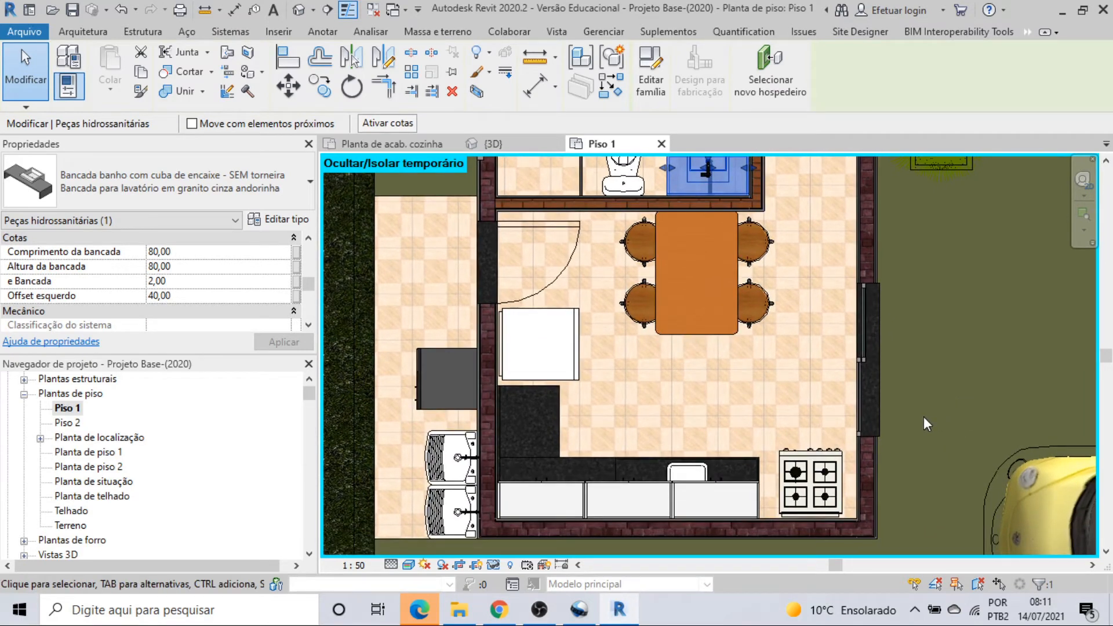
key("Escape")
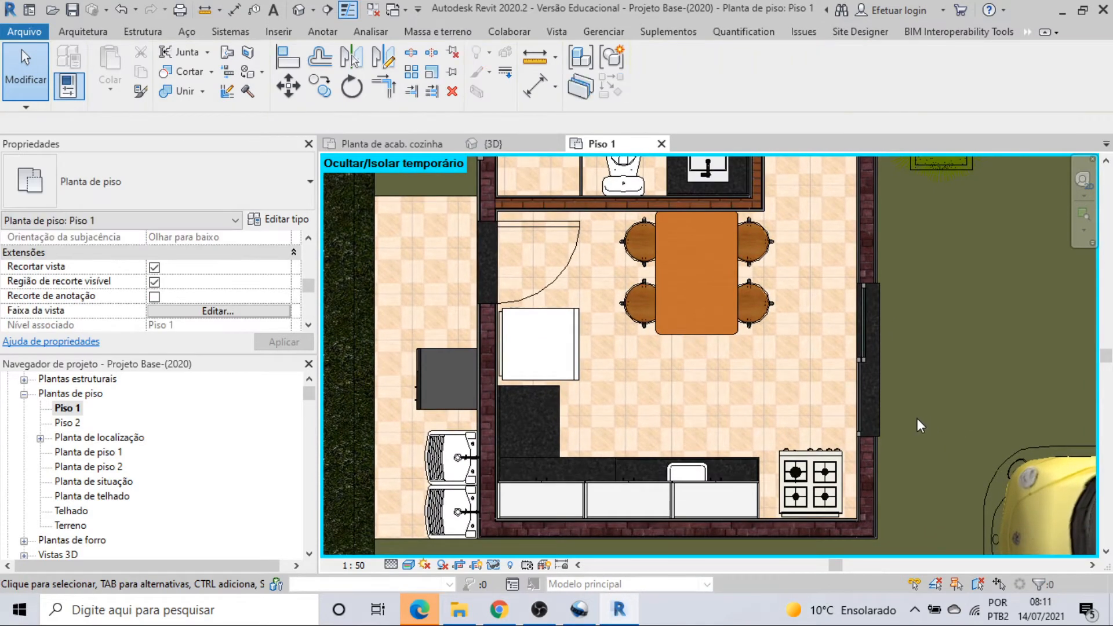
left_click(676, 509)
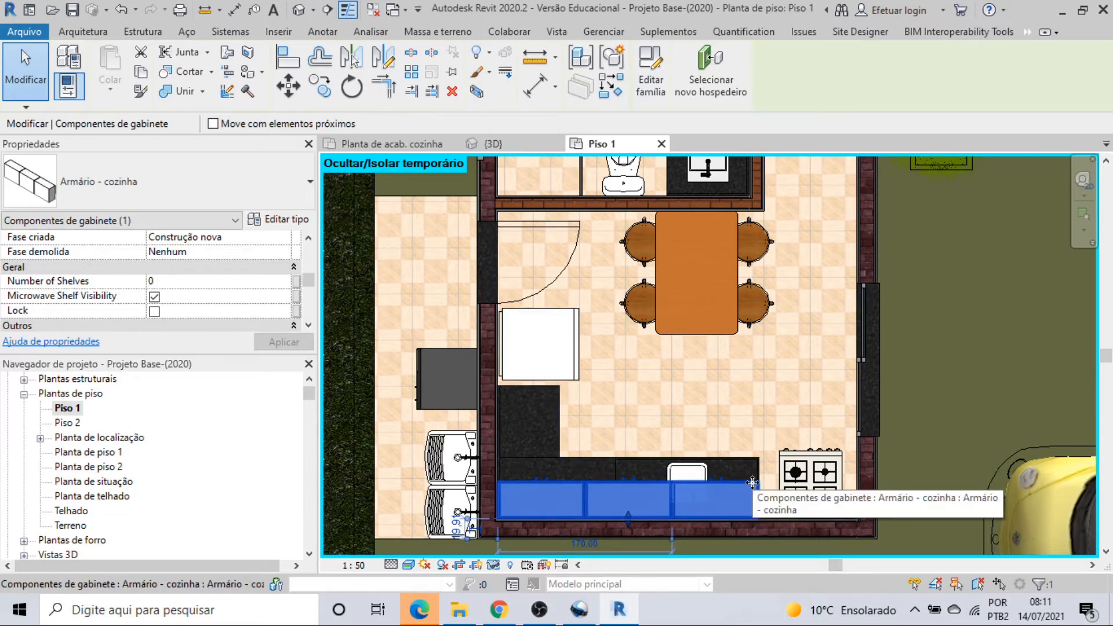
left_click(804, 461)
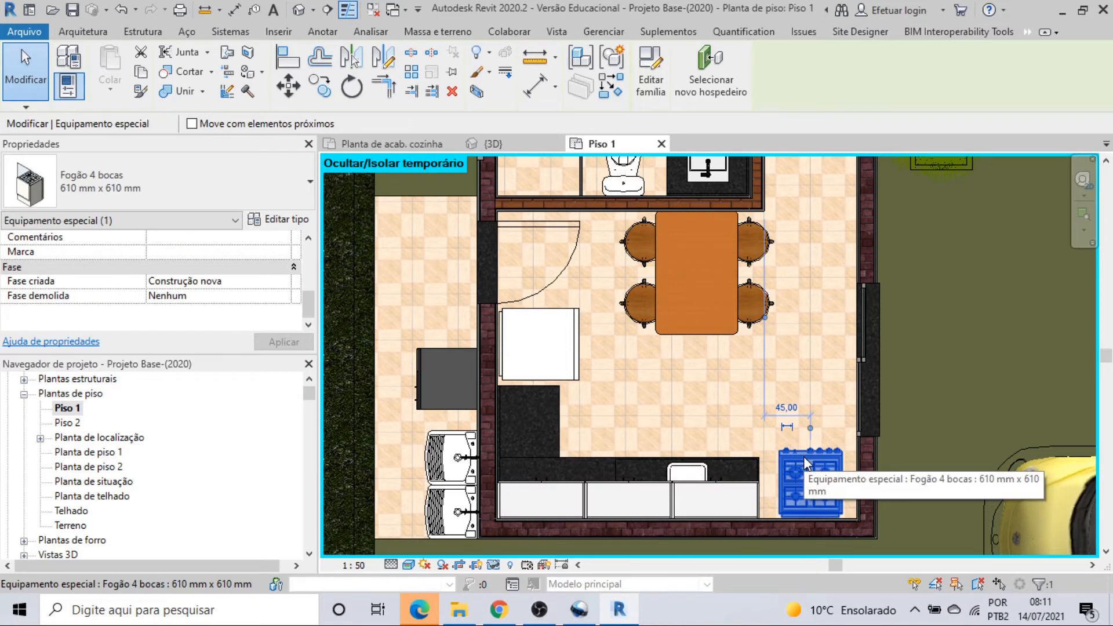
left_click(570, 348)
Step: Examine the laundry area's sink, external floor and washing machine, plus the kitchen's dining table, checking the family used for each
scroll(550, 407, "up", 5)
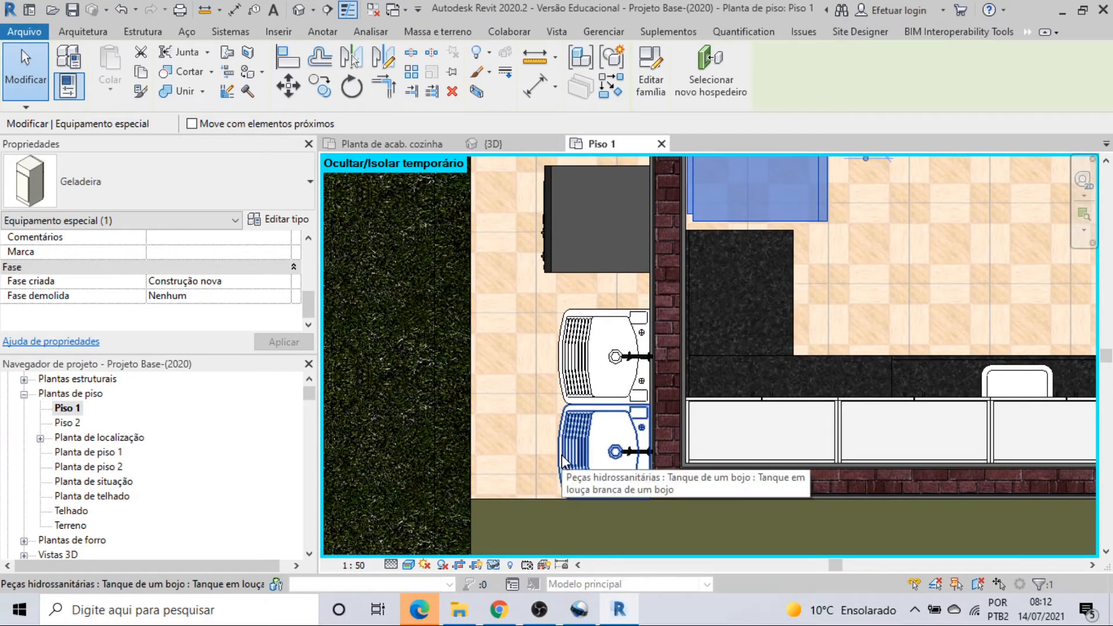
left_click(562, 457)
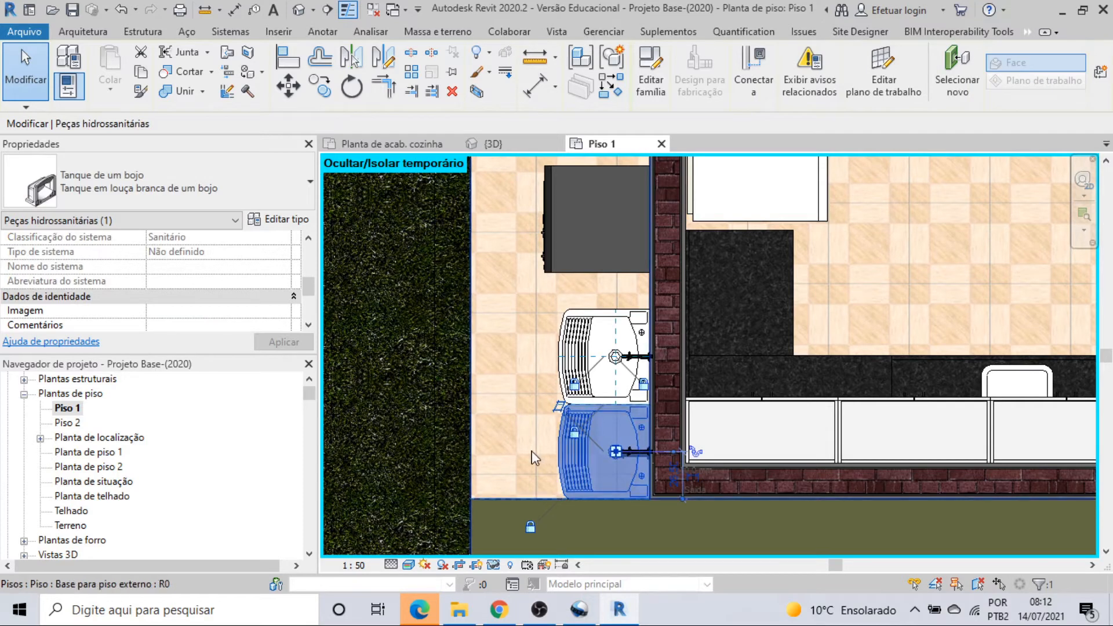
left_click(535, 455)
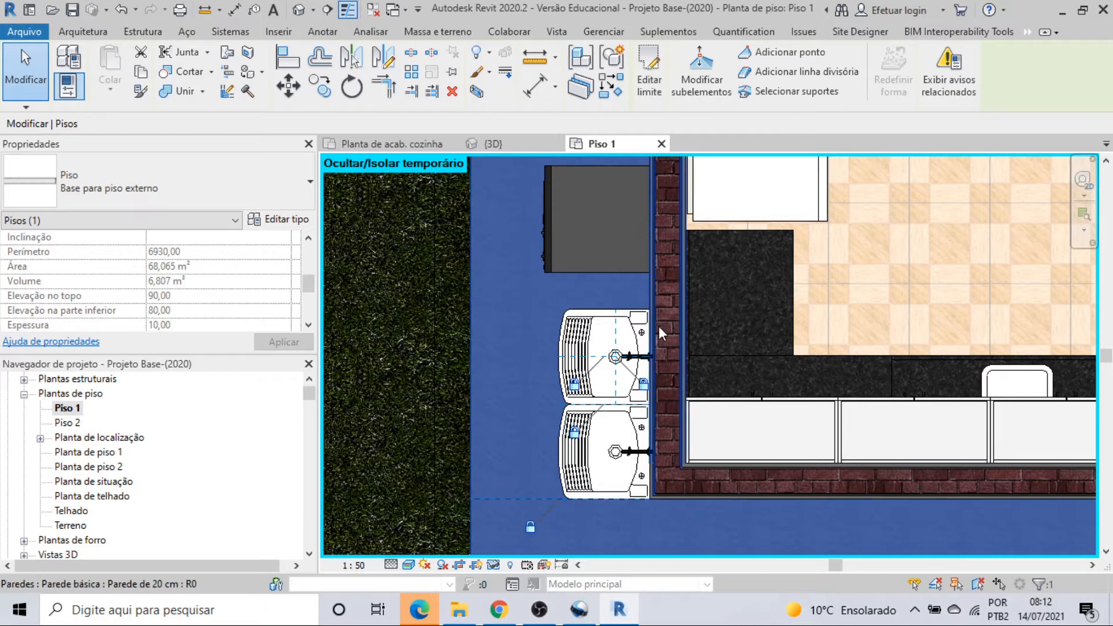
scroll(577, 418, "down", 2)
scroll(534, 411, "down", 1)
middle_click_drag(538, 438, 534, 505)
scroll(559, 388, "up", 1)
key("Escape")
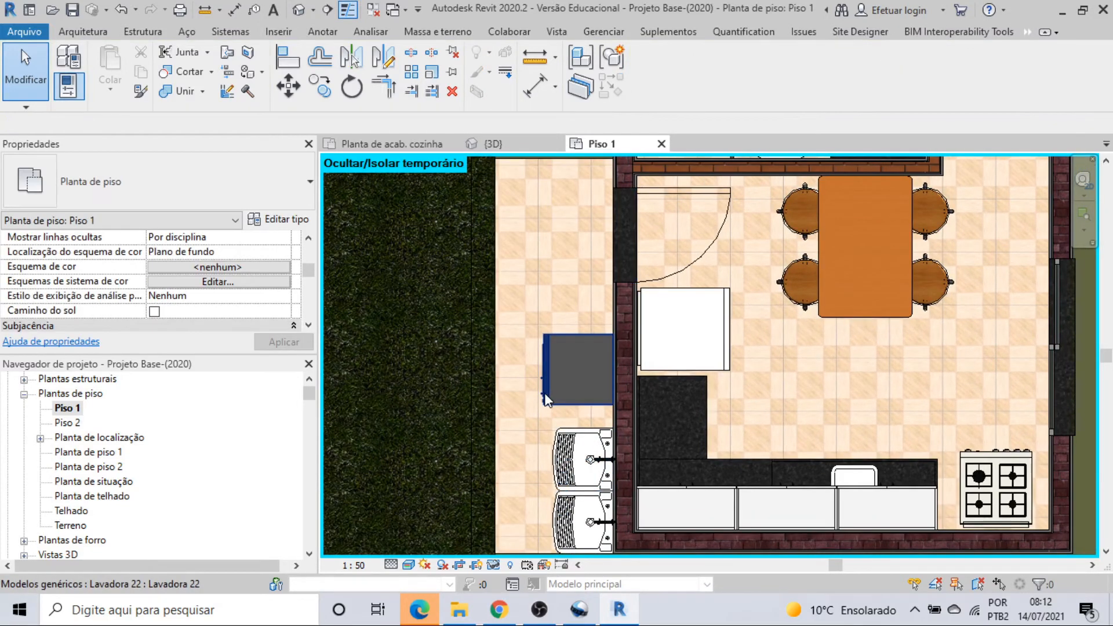
left_click(546, 399)
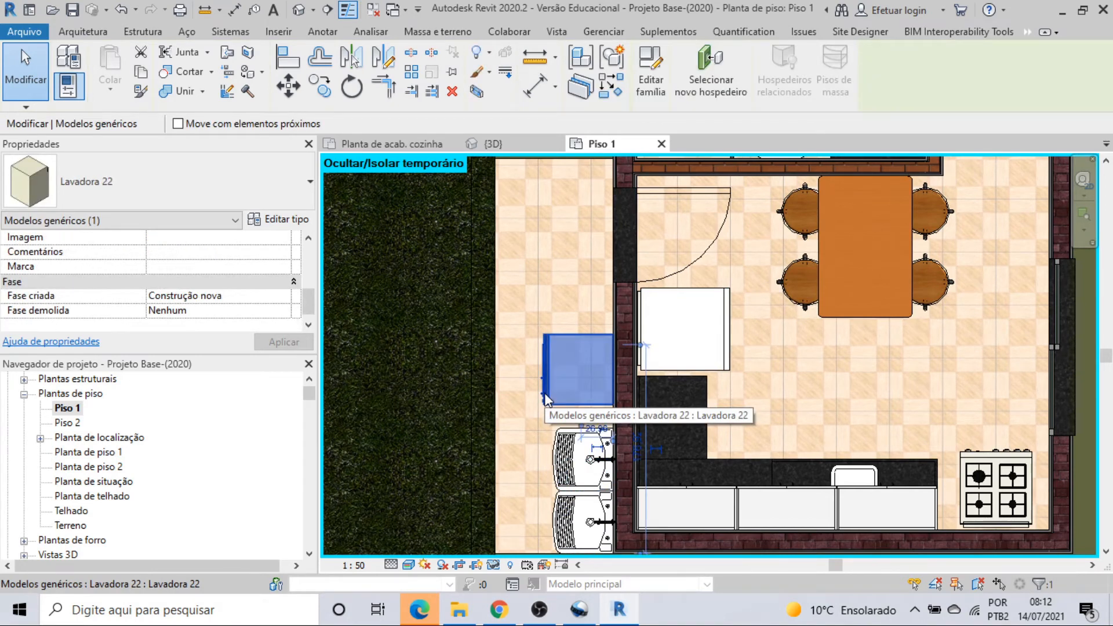
scroll(545, 399, "down", 1)
middle_click_drag(546, 398, 512, 441)
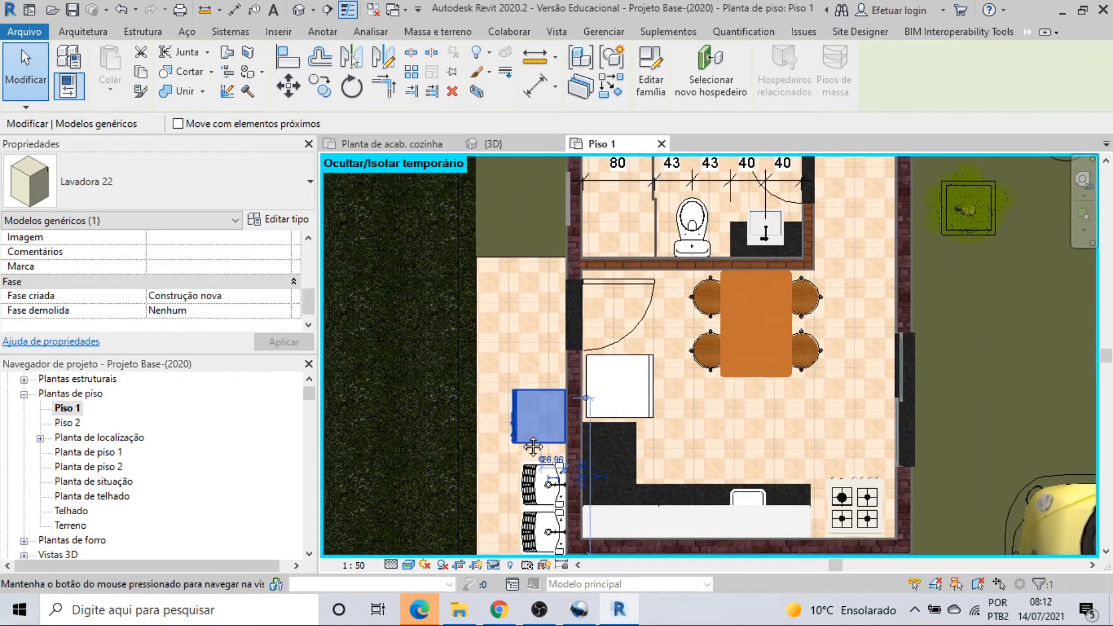
left_click(737, 374)
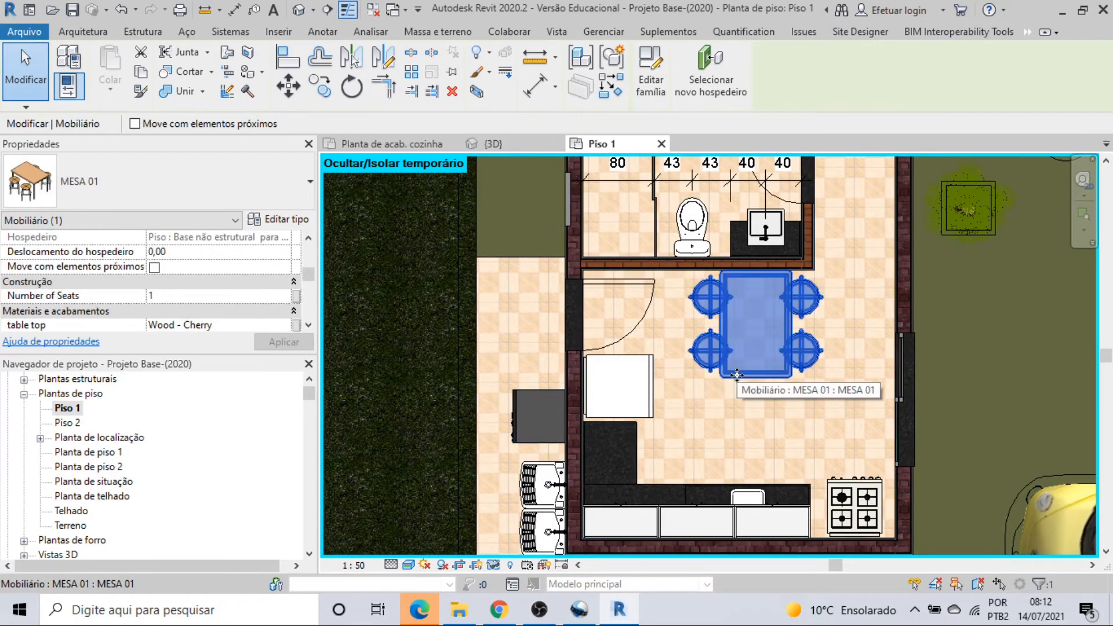
Step: Examine the ground-floor bathroom's washbasin countertop, faucet and toilet in the plan, checking their families and the countertop's dimensions
scroll(737, 374, "down", 1)
middle_click_drag(698, 263, 659, 414)
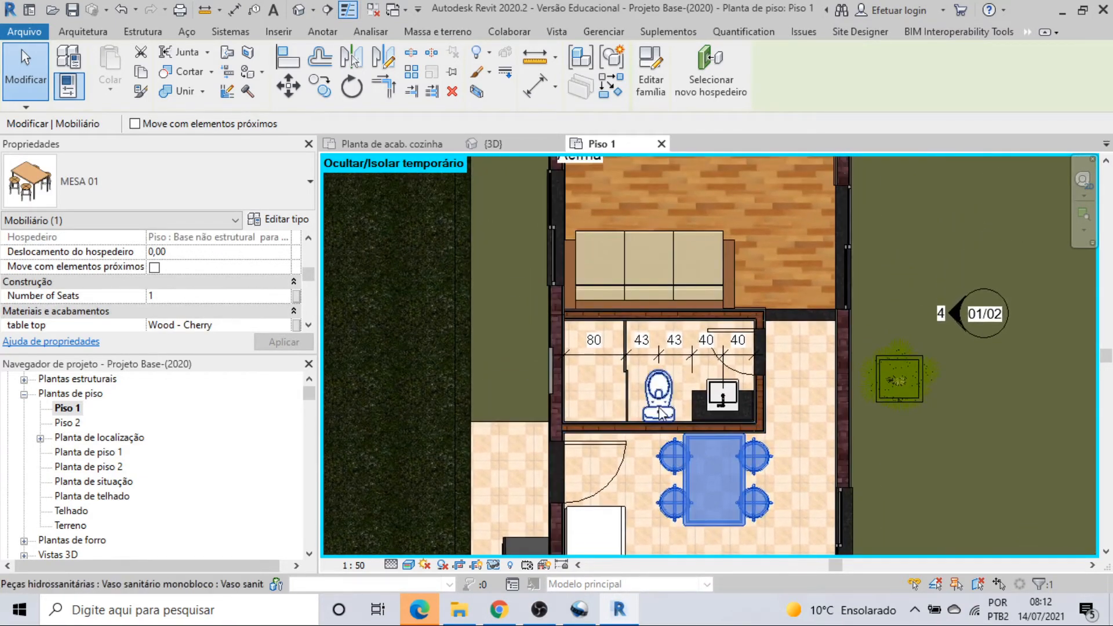
scroll(685, 423, "up", 2)
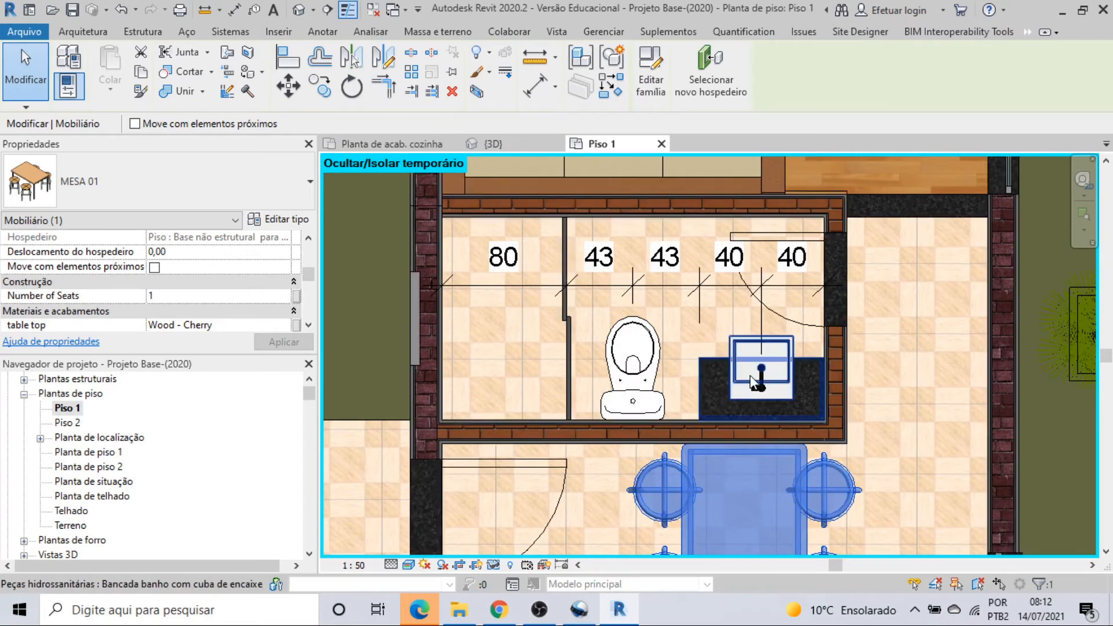
left_click(743, 376)
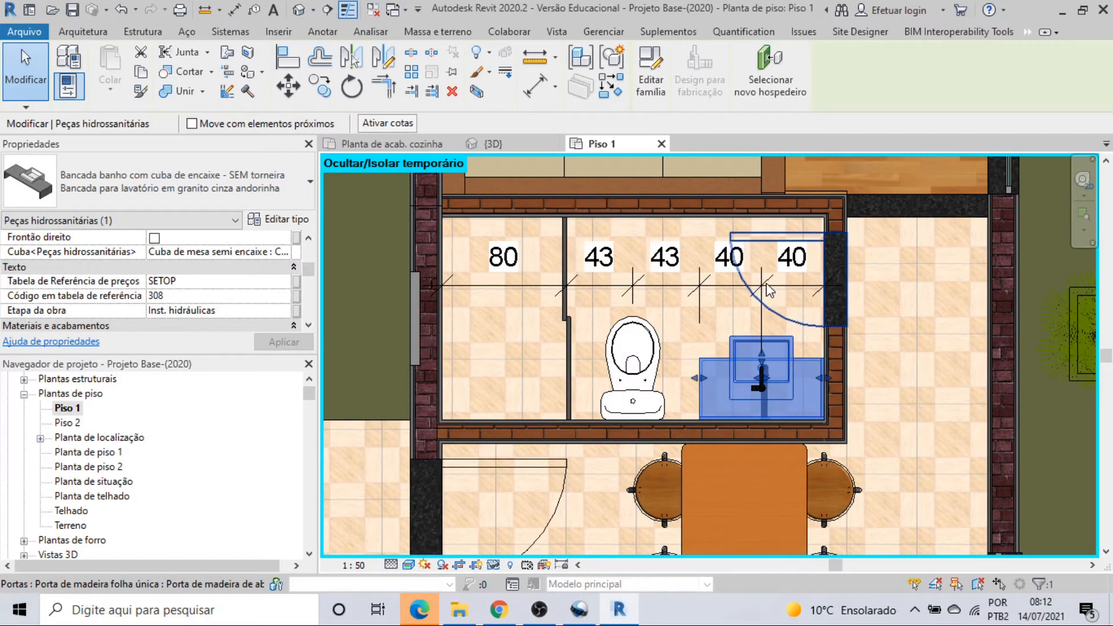
left_click_drag(311, 273, 315, 287)
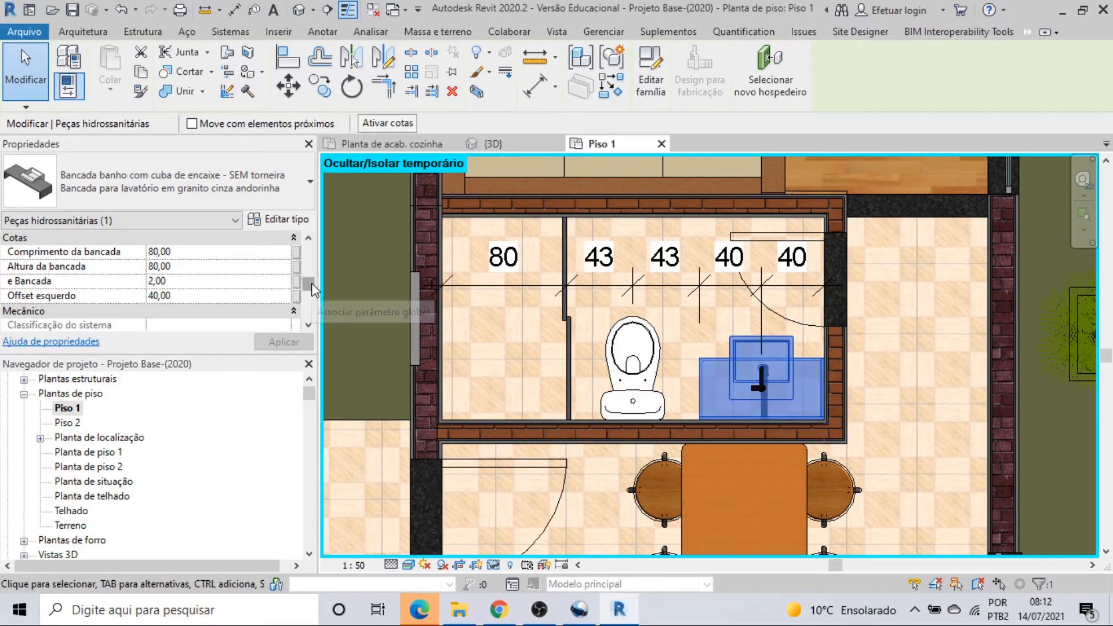
key("Tab")
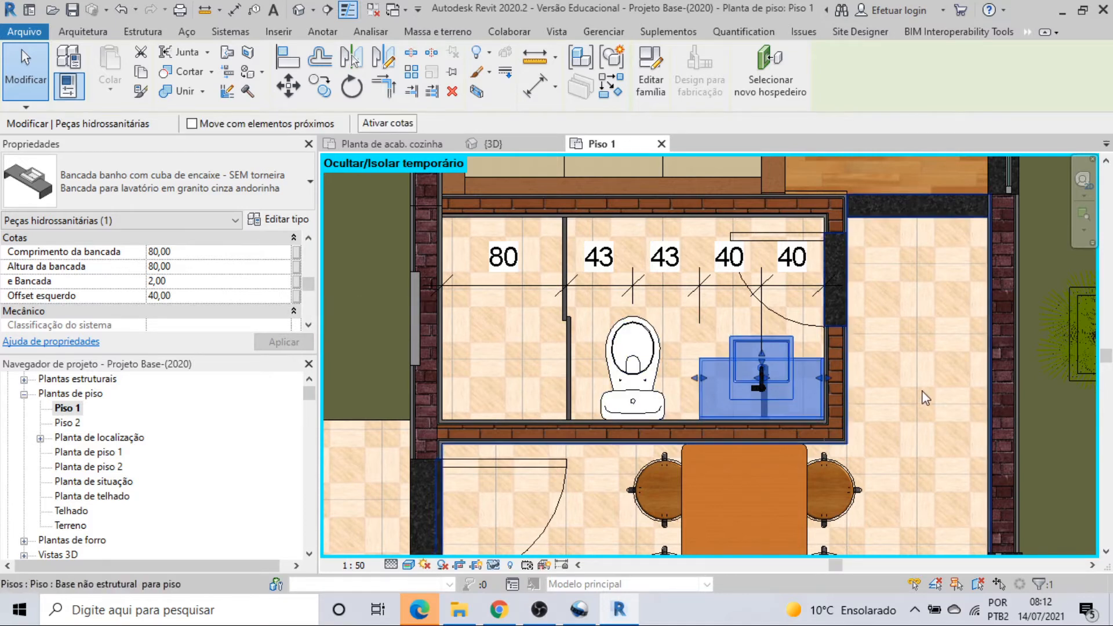
left_click(768, 397)
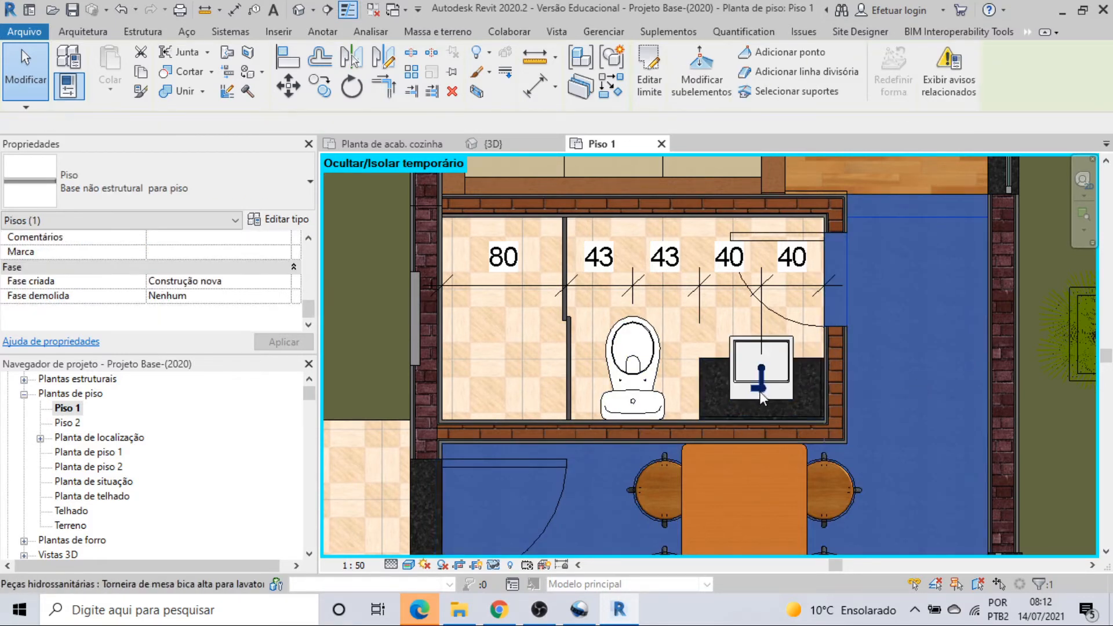
left_click(761, 398)
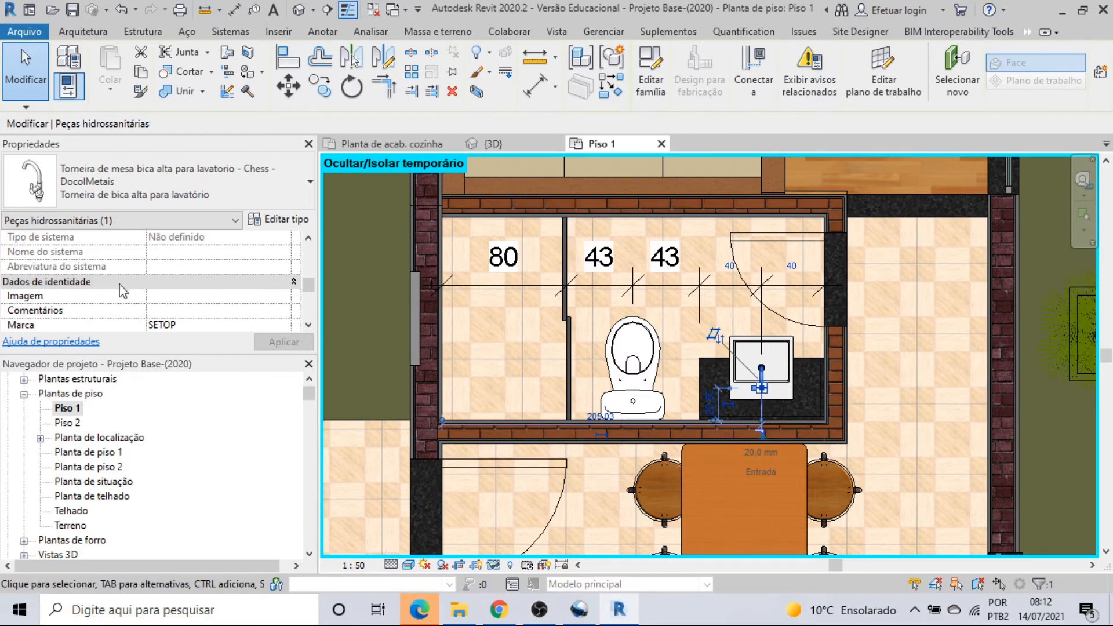
left_click(617, 400)
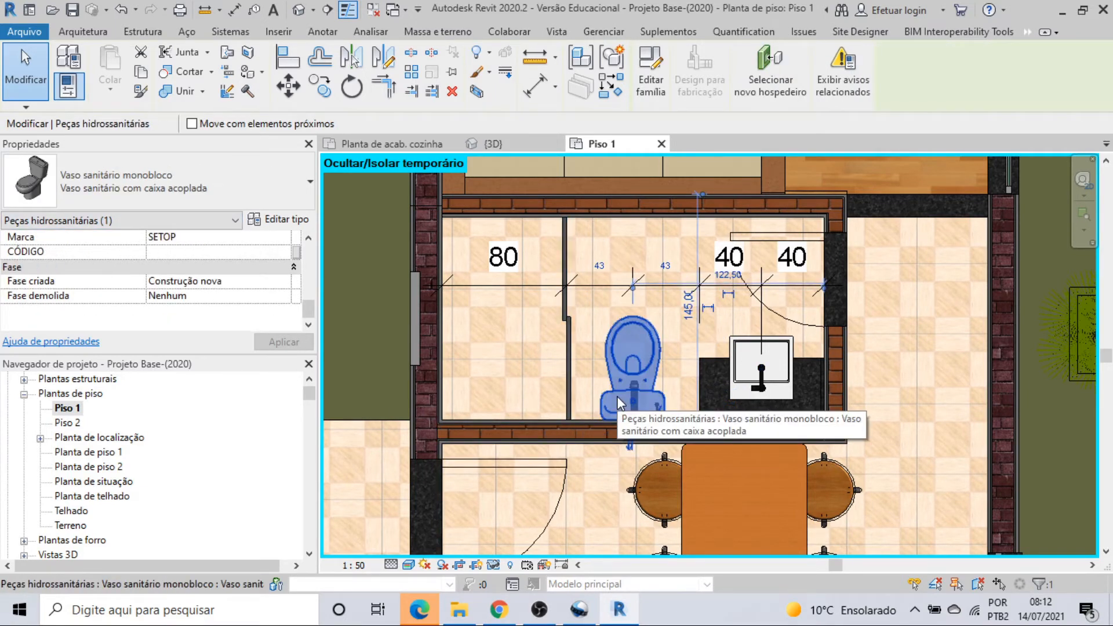
key("Escape")
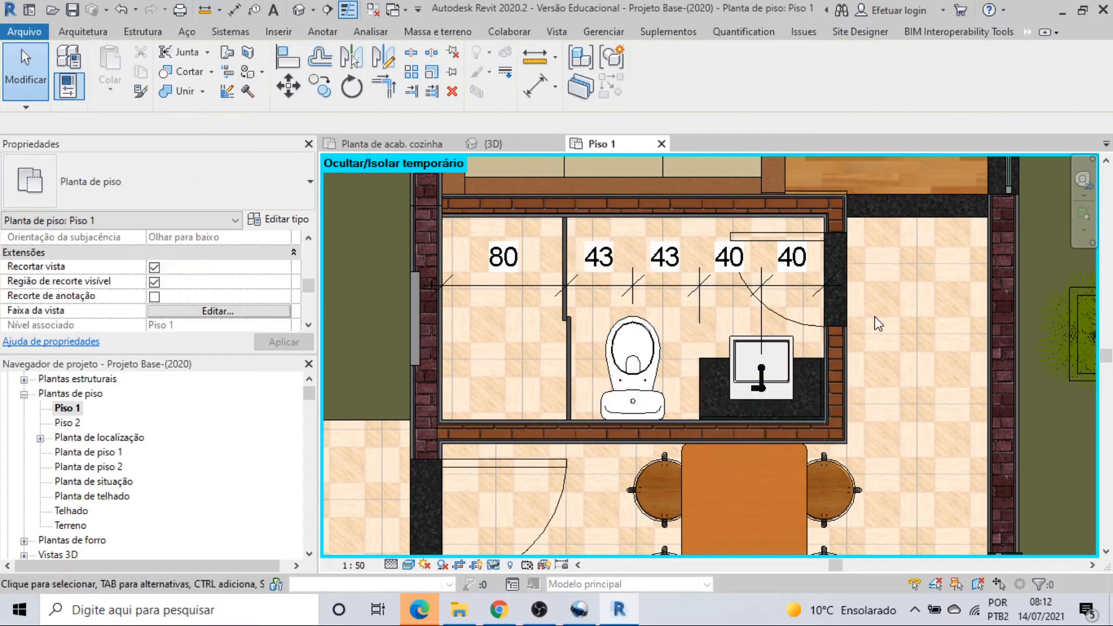
Step: Examine the bathroom's glass shower door, checking its family and type parameters without changing them
left_click(565, 339)
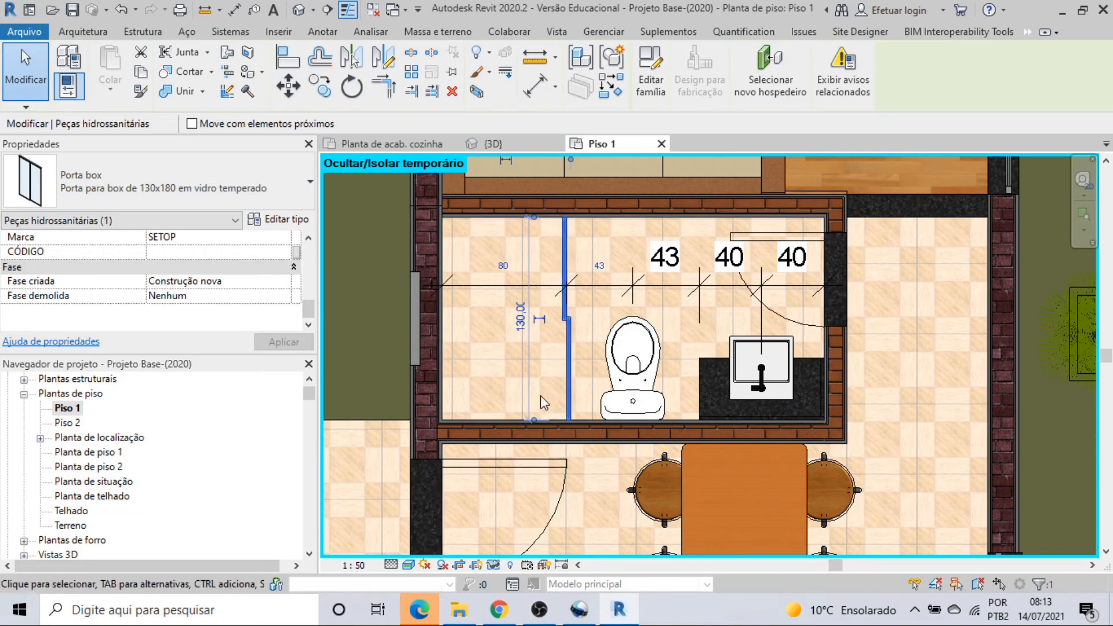
left_click(305, 222)
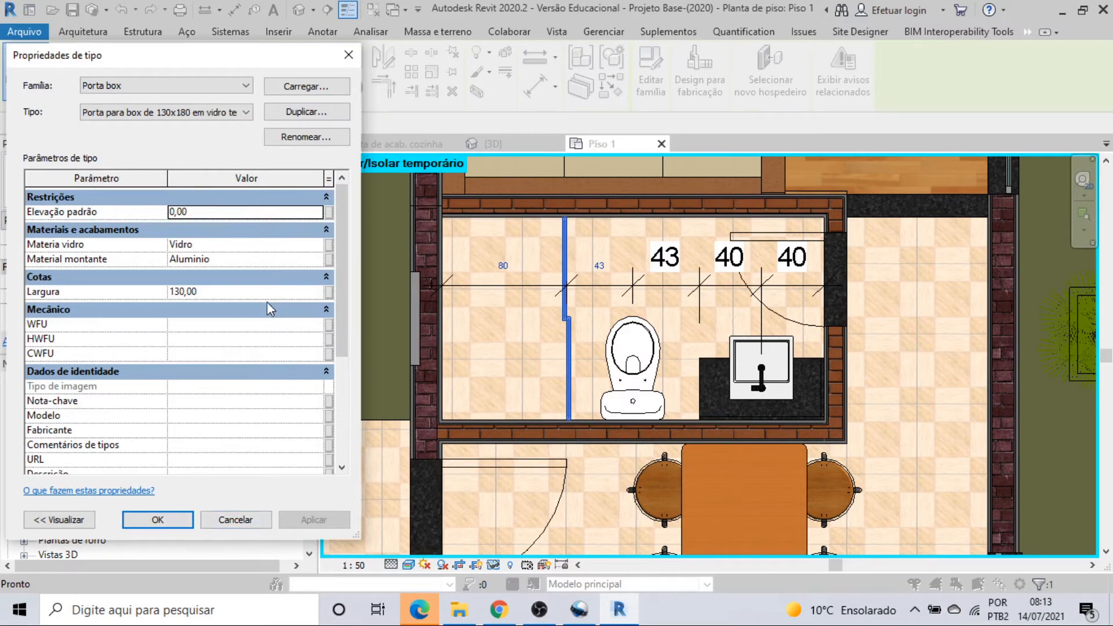
left_click(235, 521)
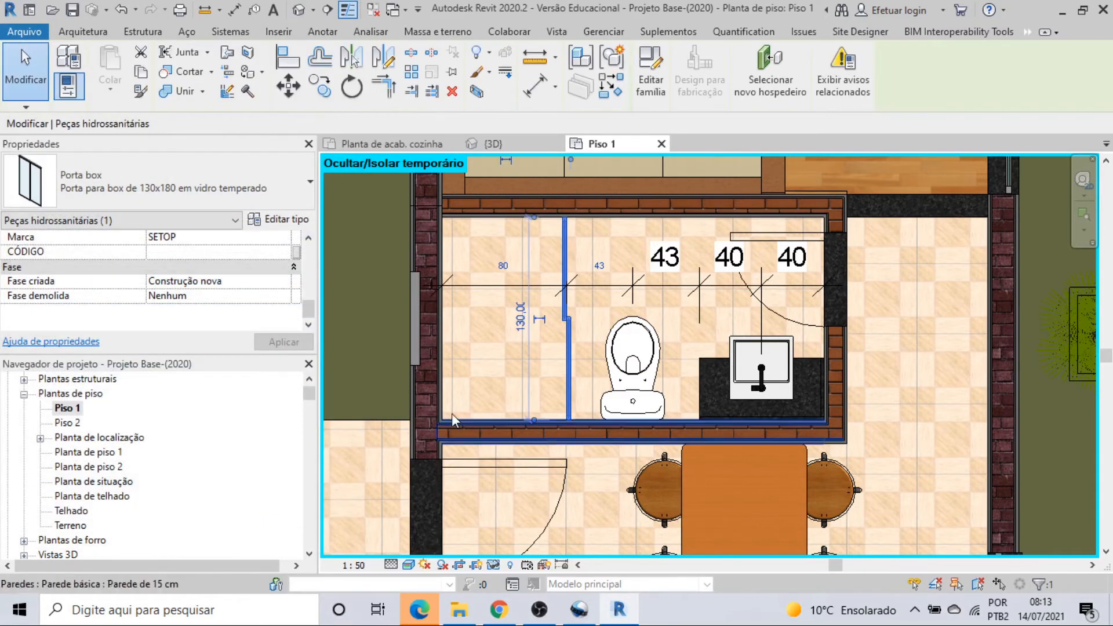
Step: Examine the living room's three-seat sofa in the plan, checking the family used
scroll(473, 406, "down", 2)
scroll(472, 399, "down", 1)
middle_click_drag(451, 413, 528, 568)
scroll(598, 392, "up", 2)
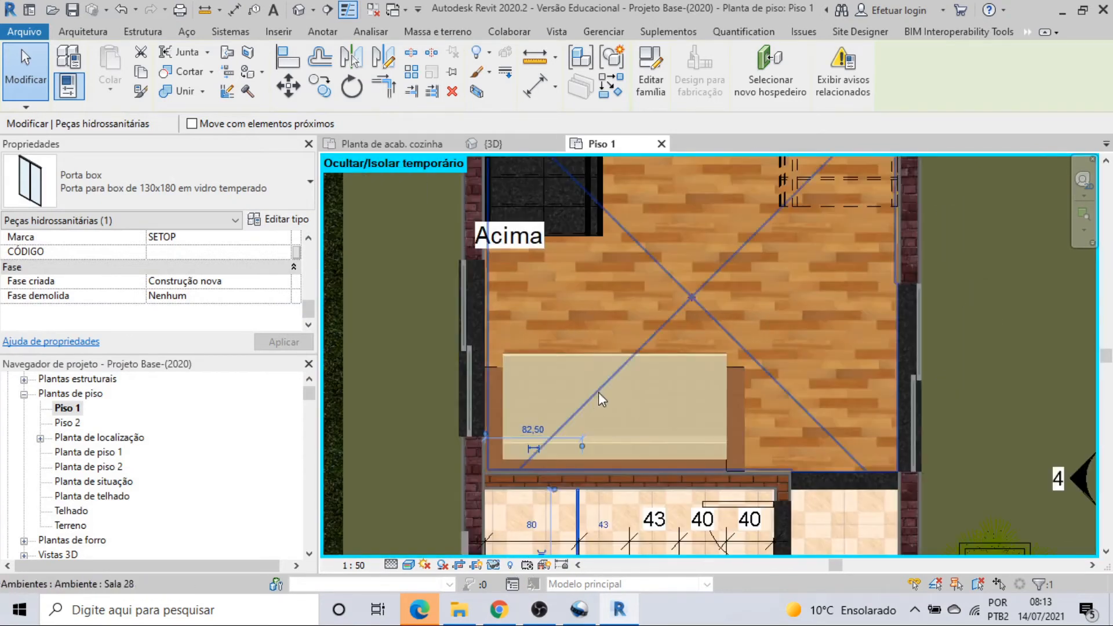
key("Escape")
left_click(611, 399)
scroll(613, 432, "up", 1)
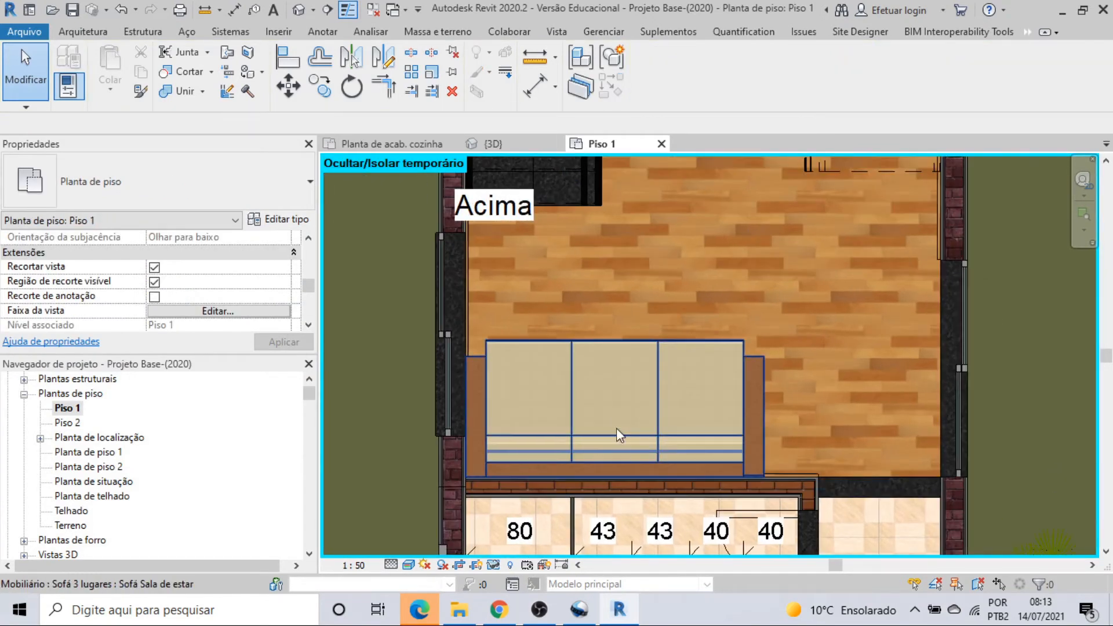
scroll(639, 348, "down", 2)
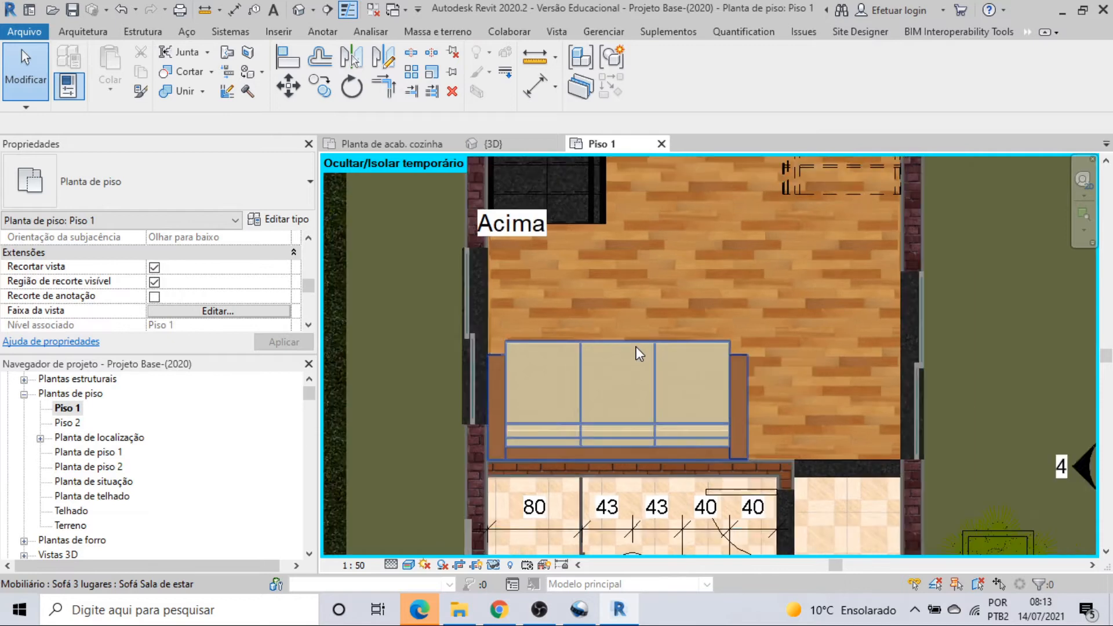
left_click(629, 347)
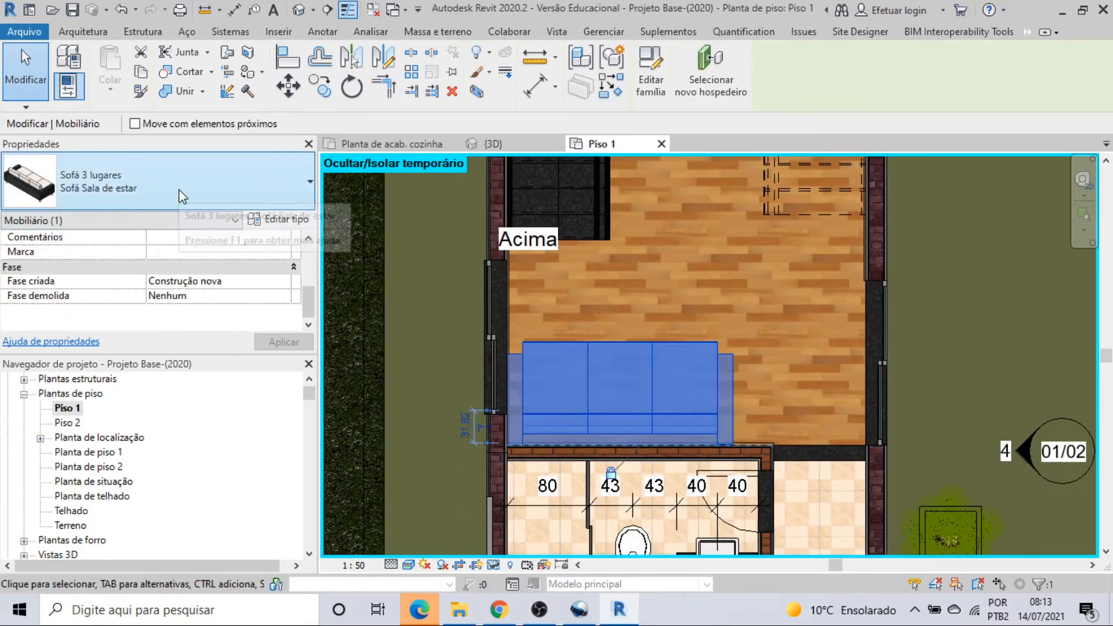
Step: Examine the wooden sideboard by the stairs and the TV standing on it, checking the family and type of each
scroll(695, 394, "down", 2)
scroll(695, 345, "up", 4)
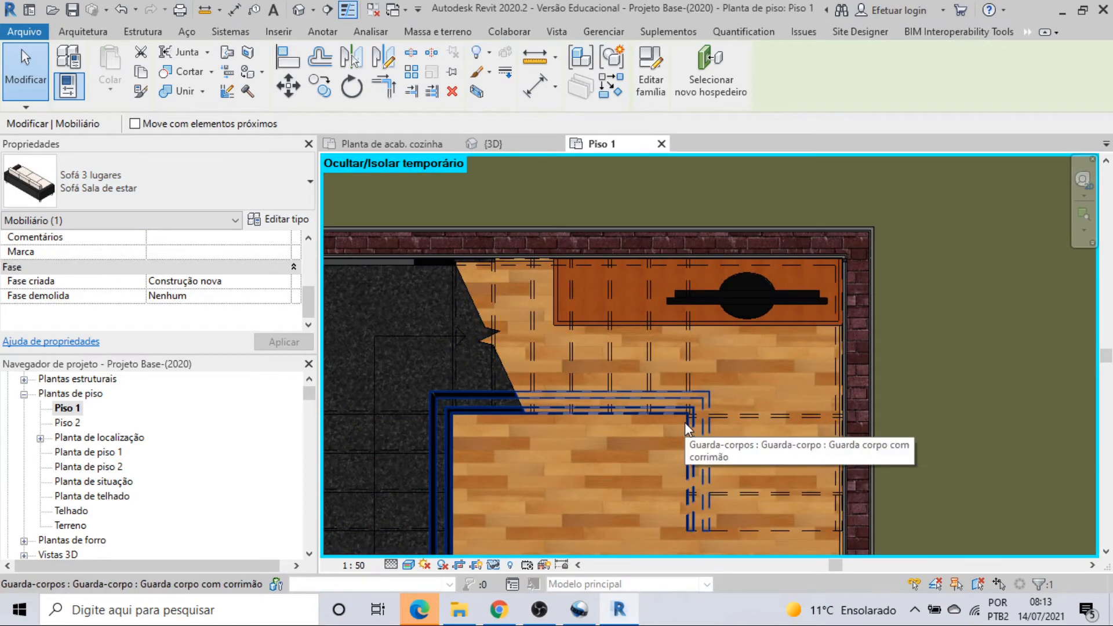
left_click(765, 326)
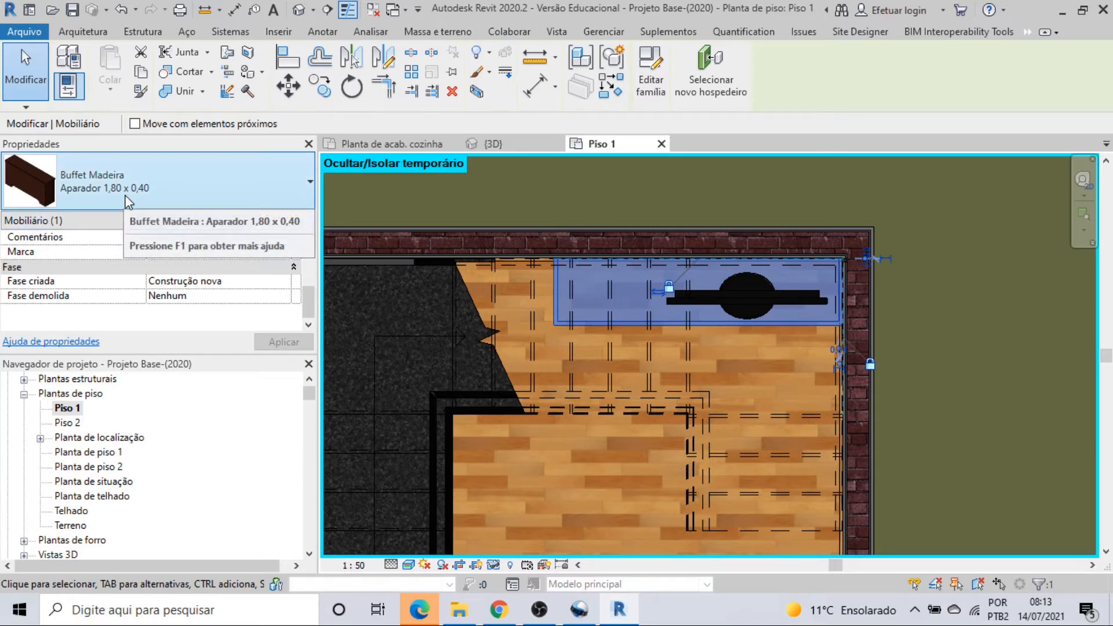
left_click(948, 343)
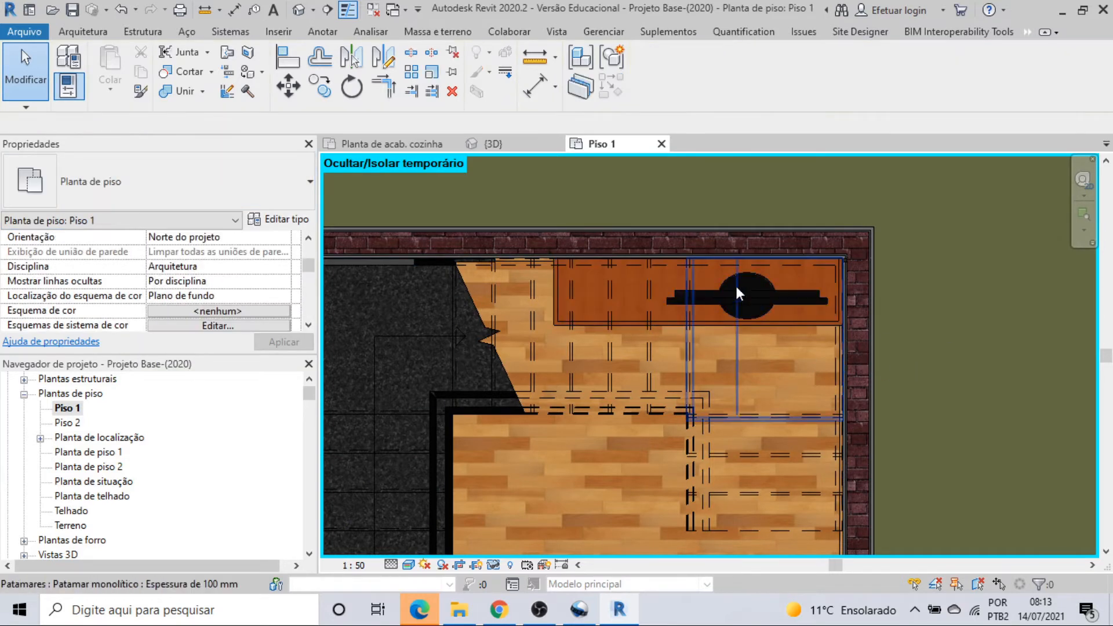
left_click(770, 301)
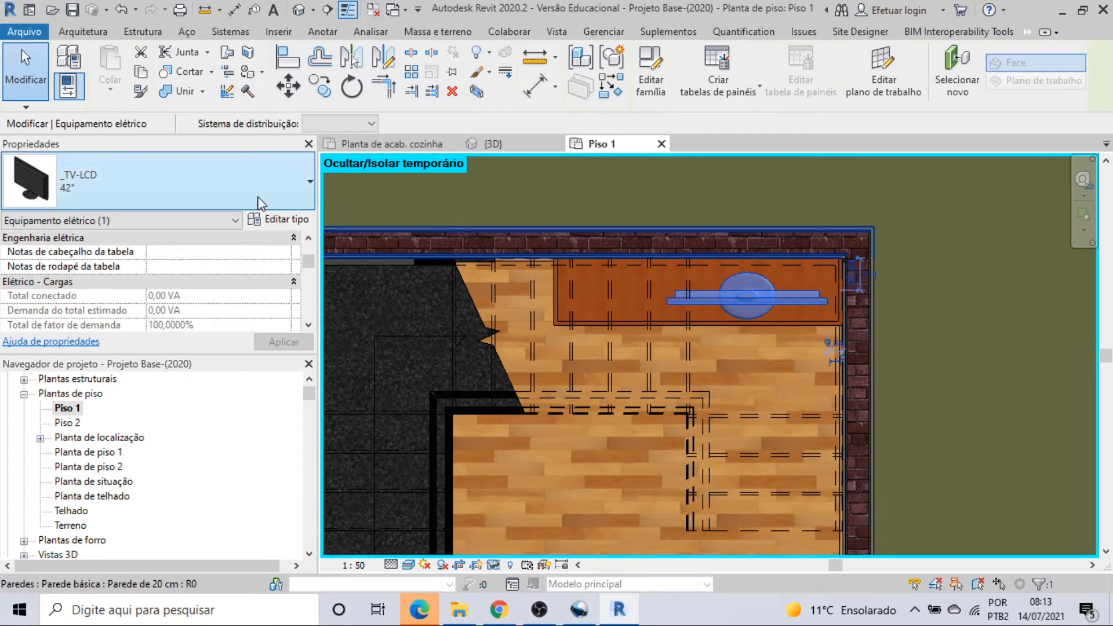
scroll(260, 268, "down", 2)
scroll(261, 270, "up", 6)
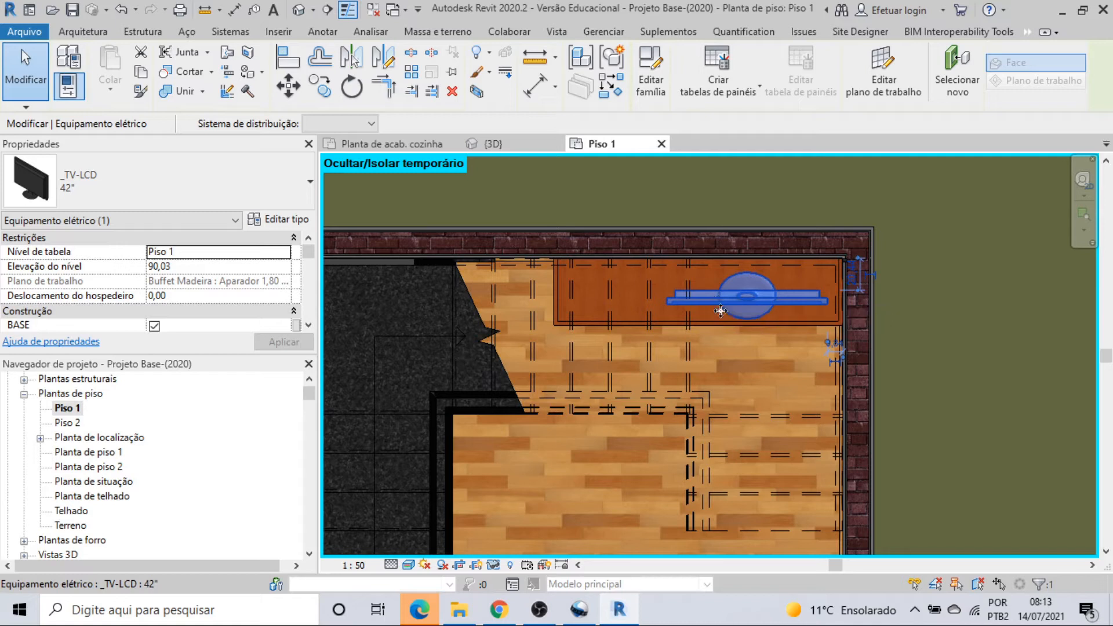
scroll(719, 333, "down", 2)
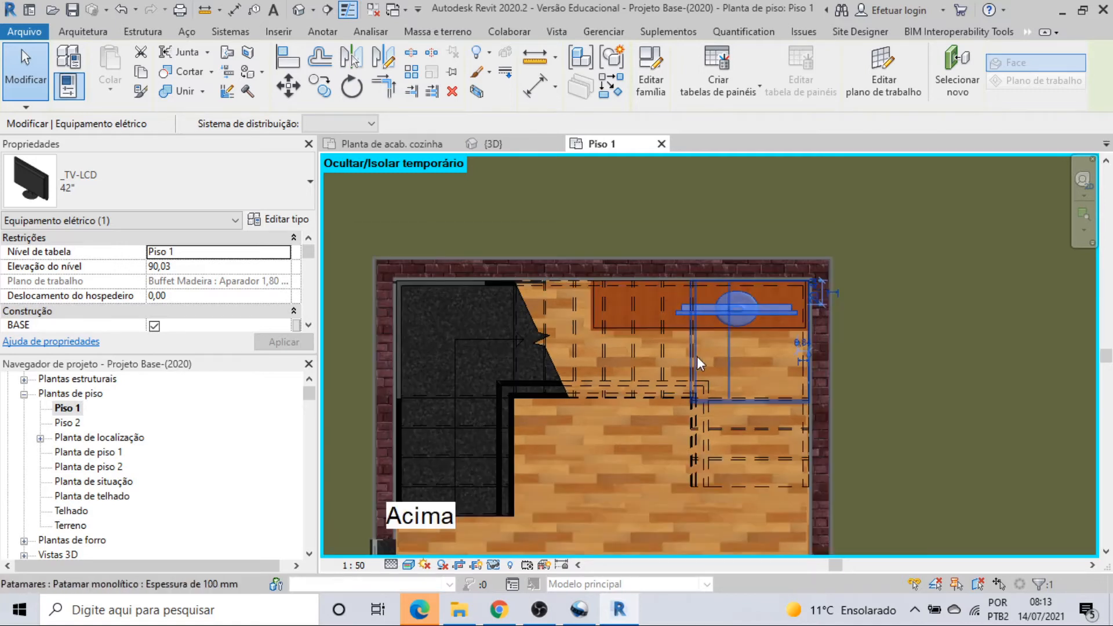
scroll(599, 395, "down", 1)
scroll(600, 394, "down", 1)
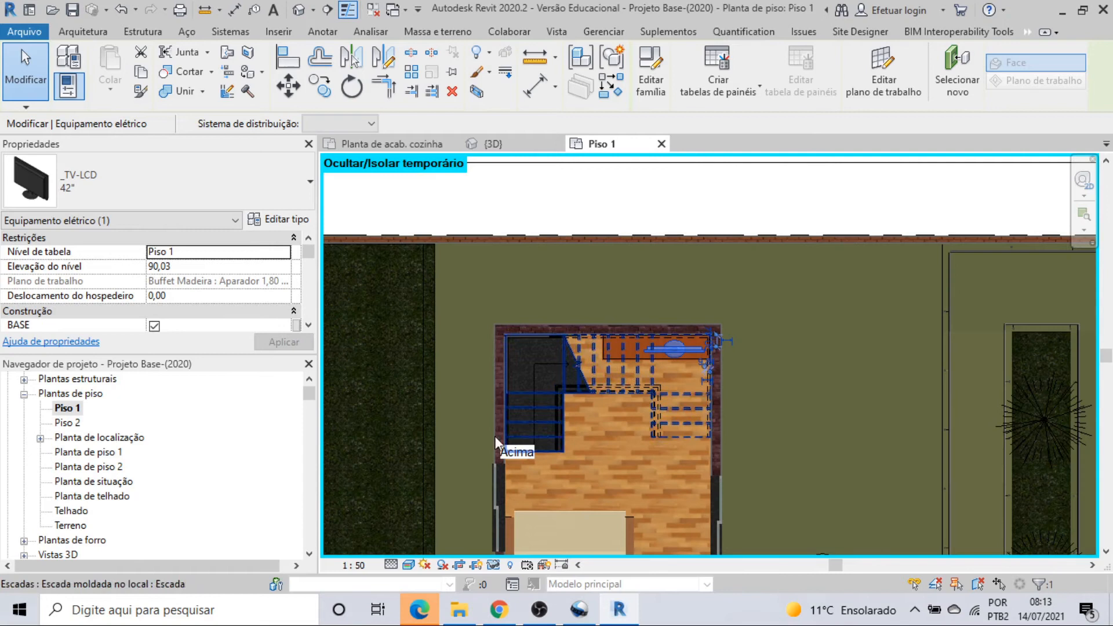
Step: Open the Piso 2 floor plan and examine the study bench and the notebook on it, checking their families and placement
double_click(67, 423)
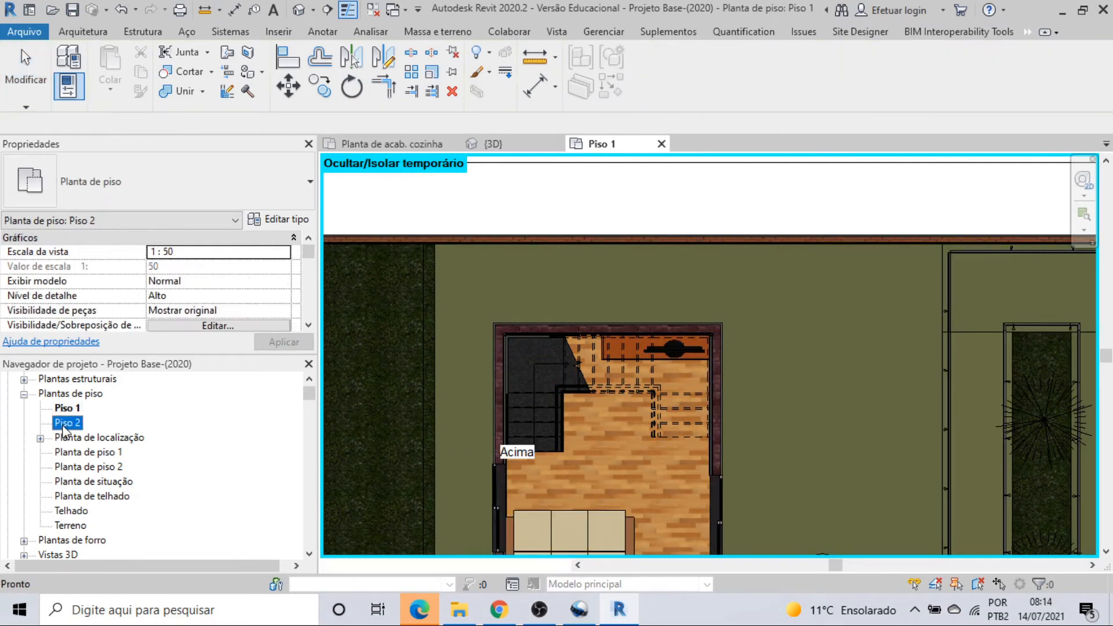
middle_click_drag(397, 447, 409, 258)
scroll(513, 281, "up", 2)
scroll(603, 283, "up", 2)
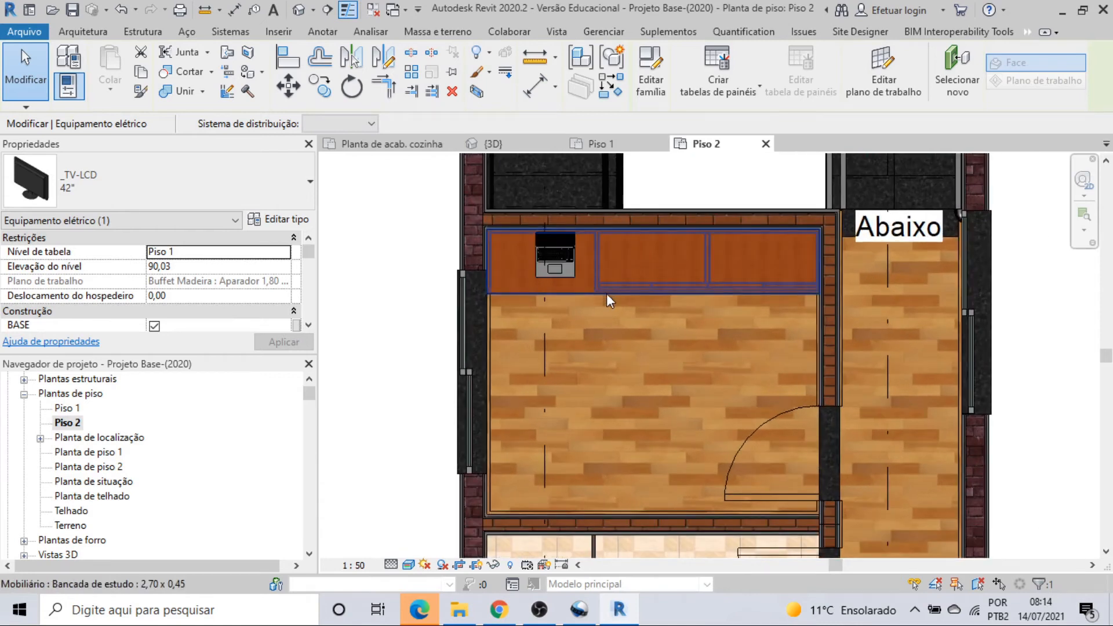
left_click(607, 293)
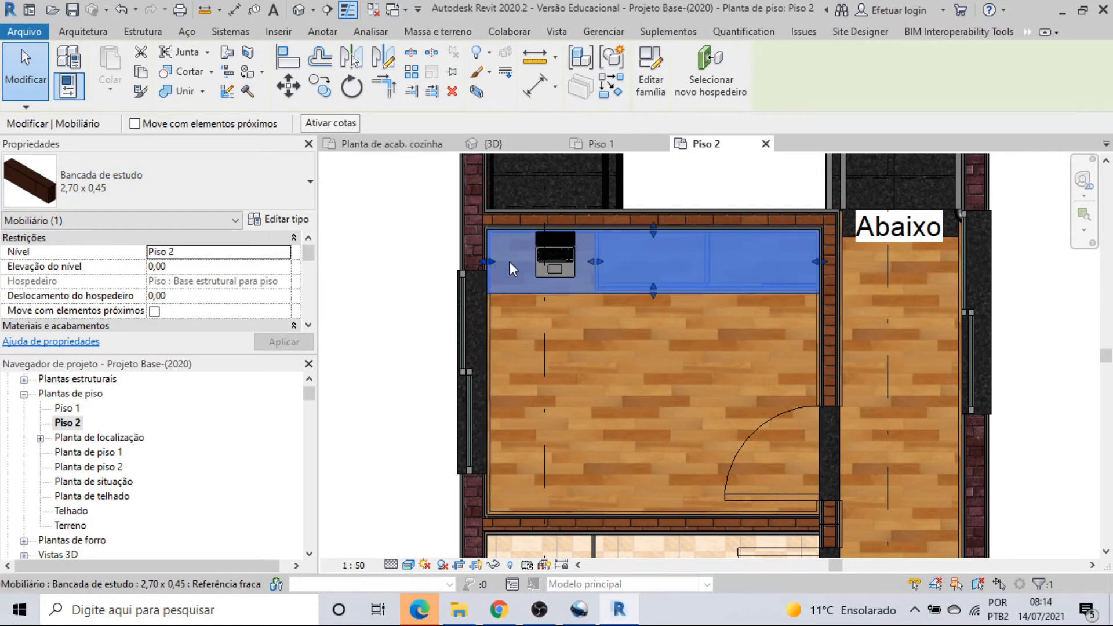
left_click_drag(510, 262, 488, 265)
left_click(565, 342)
left_click(570, 276)
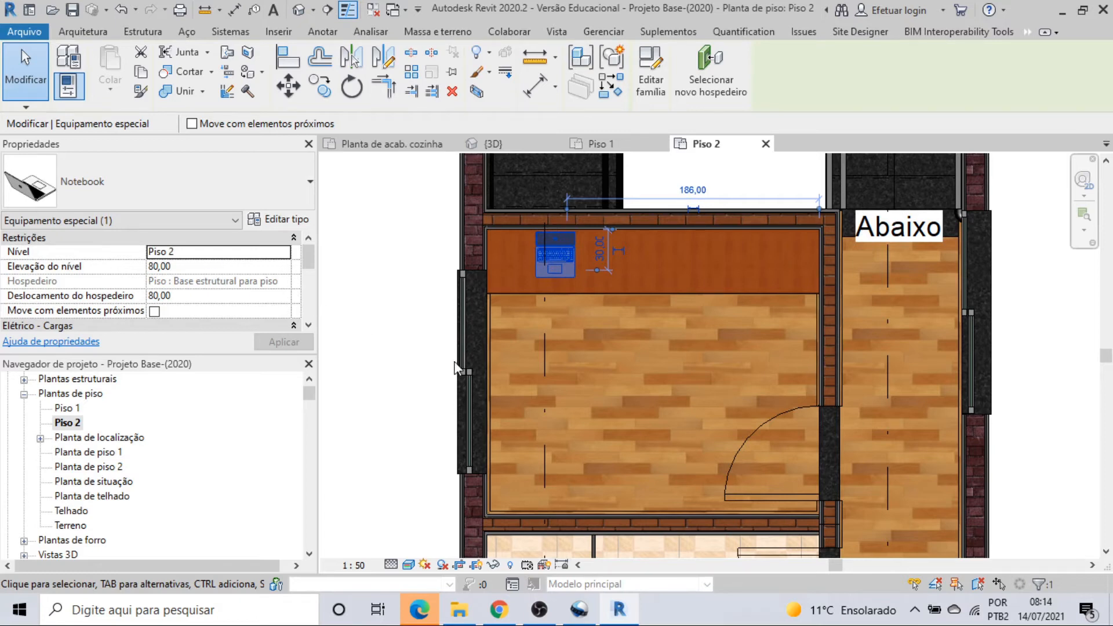
Step: Examine the Piso 2 bedroom's double bed, two nightstands and wardrobe, checking their families and the wardrobe's dimensions
scroll(623, 378, "down", 6)
middle_click_drag(612, 388, 585, 221)
scroll(593, 358, "up", 1)
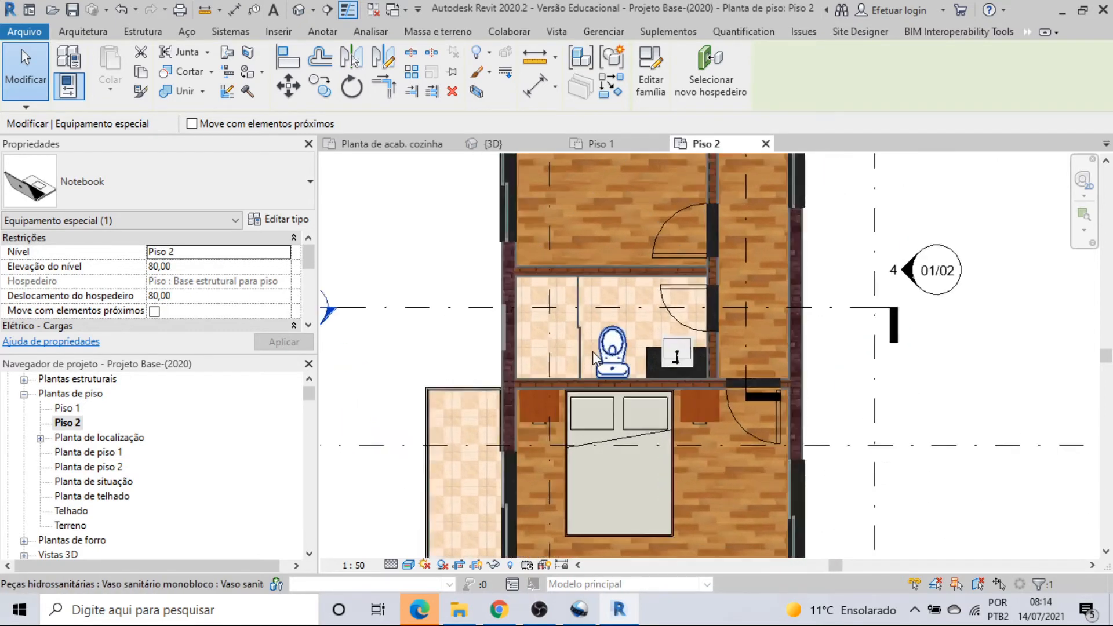
scroll(594, 351, "up", 2)
middle_click_drag(620, 380, 638, 201)
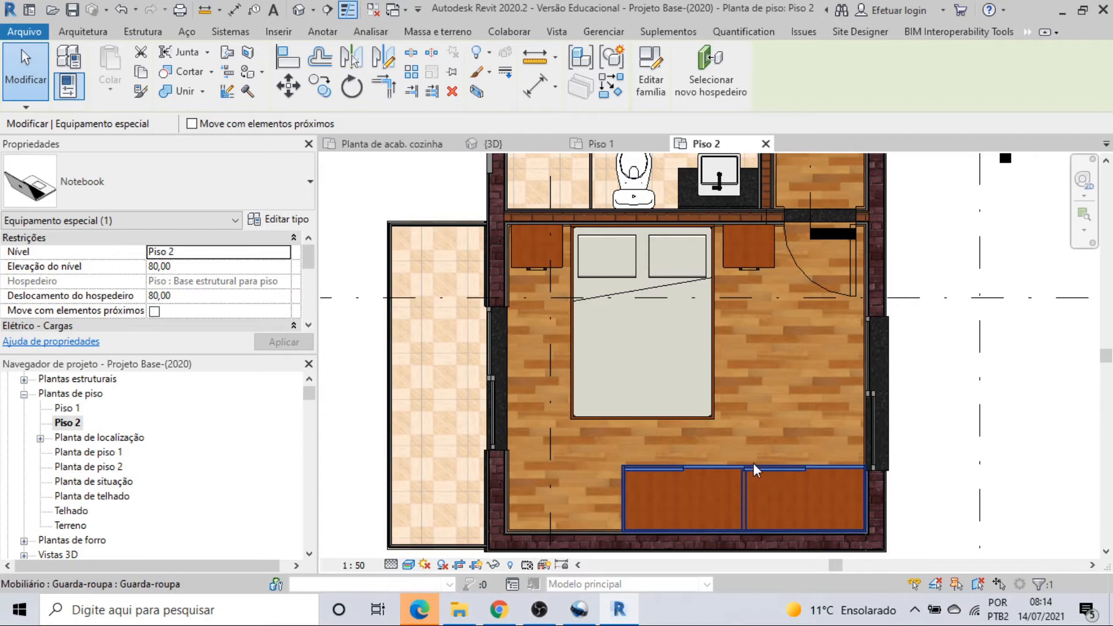
left_click(638, 406)
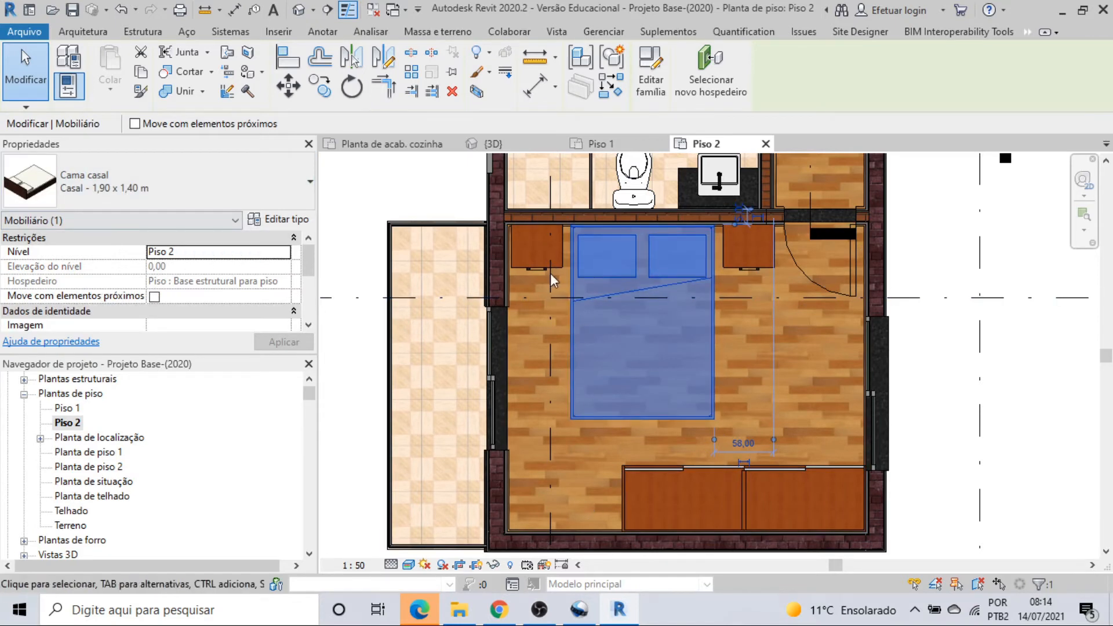
left_click(534, 270)
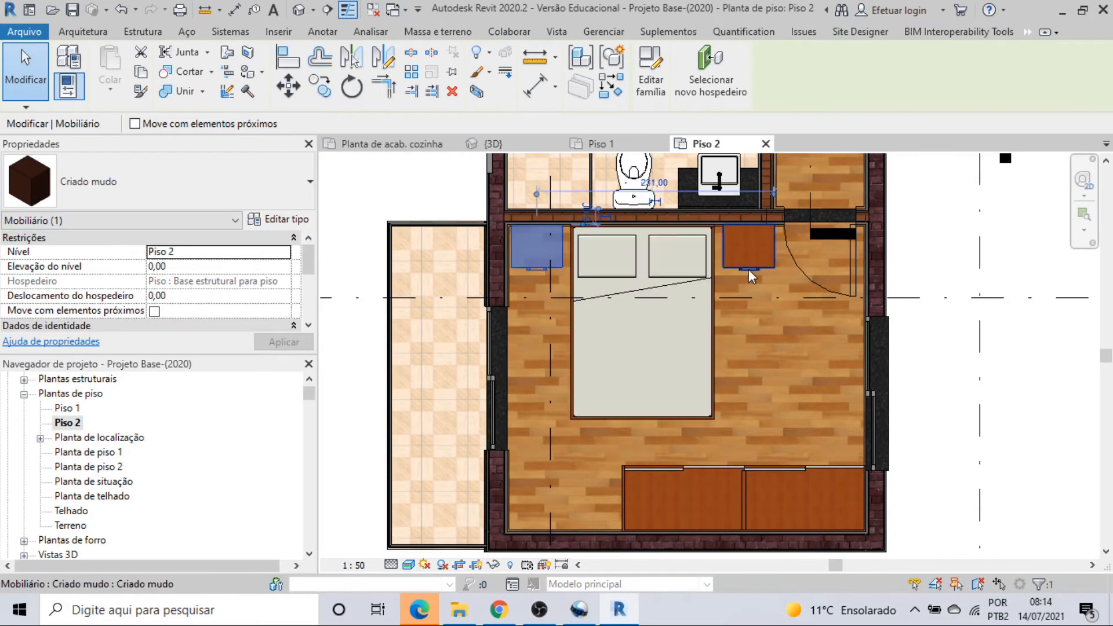
left_click(748, 249)
left_click(745, 481)
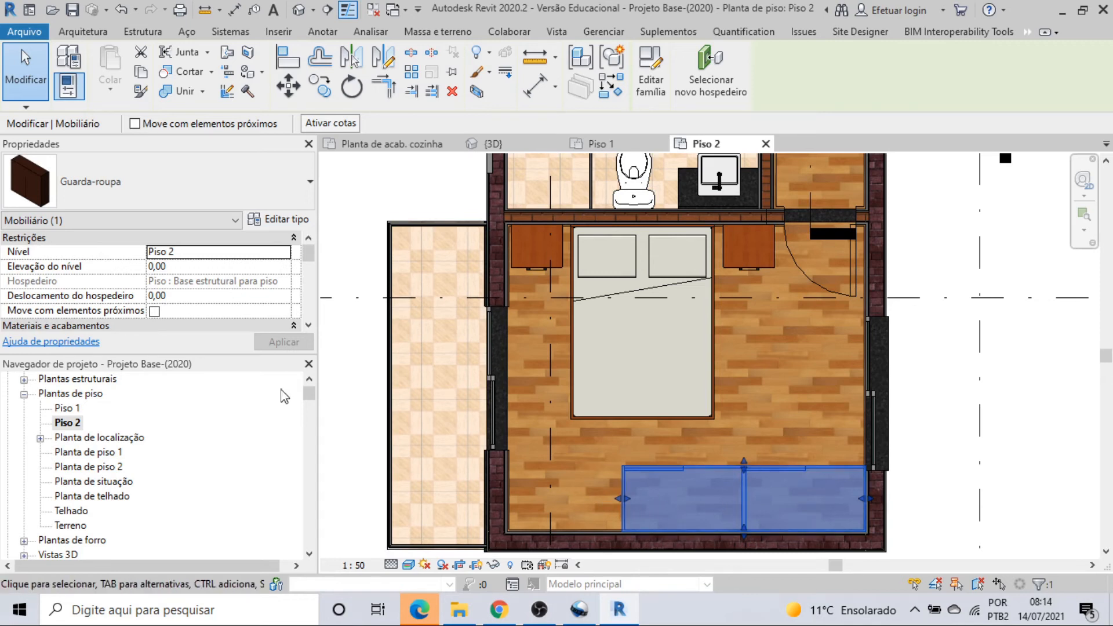
scroll(324, 296, "down", 1)
scroll(324, 296, "up", 1)
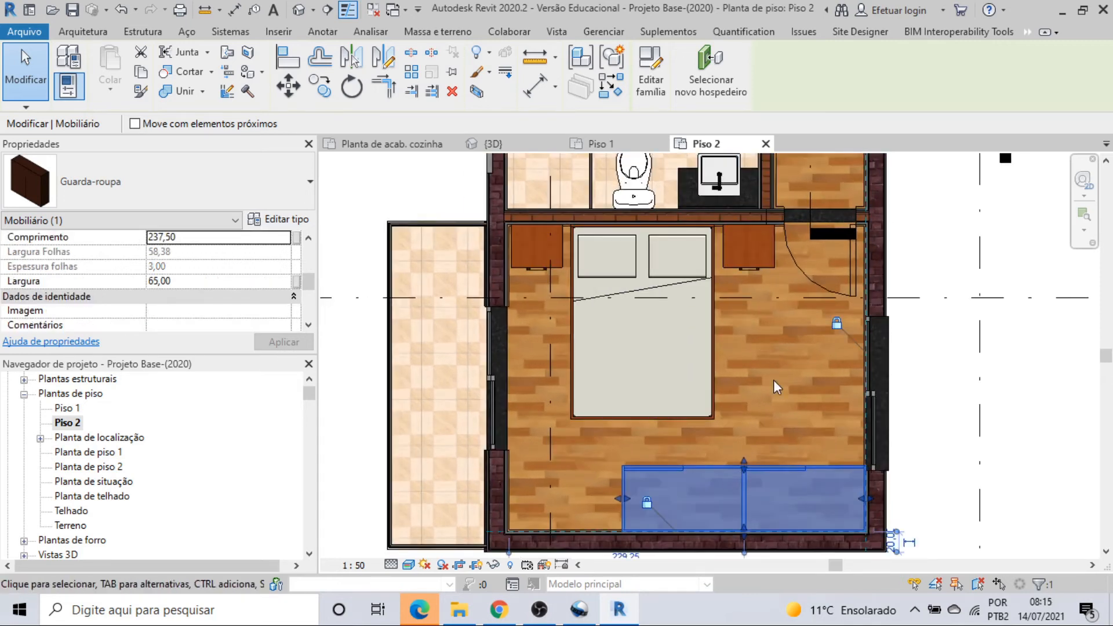
left_click(773, 380)
scroll(774, 380, "down", 3)
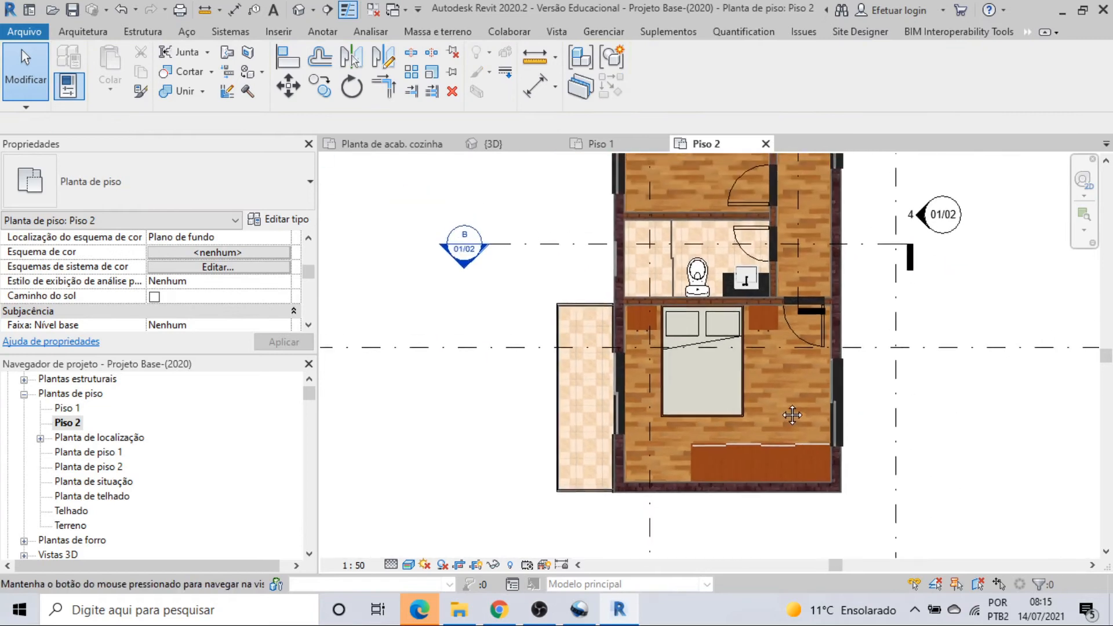
scroll(784, 411, "up", 3)
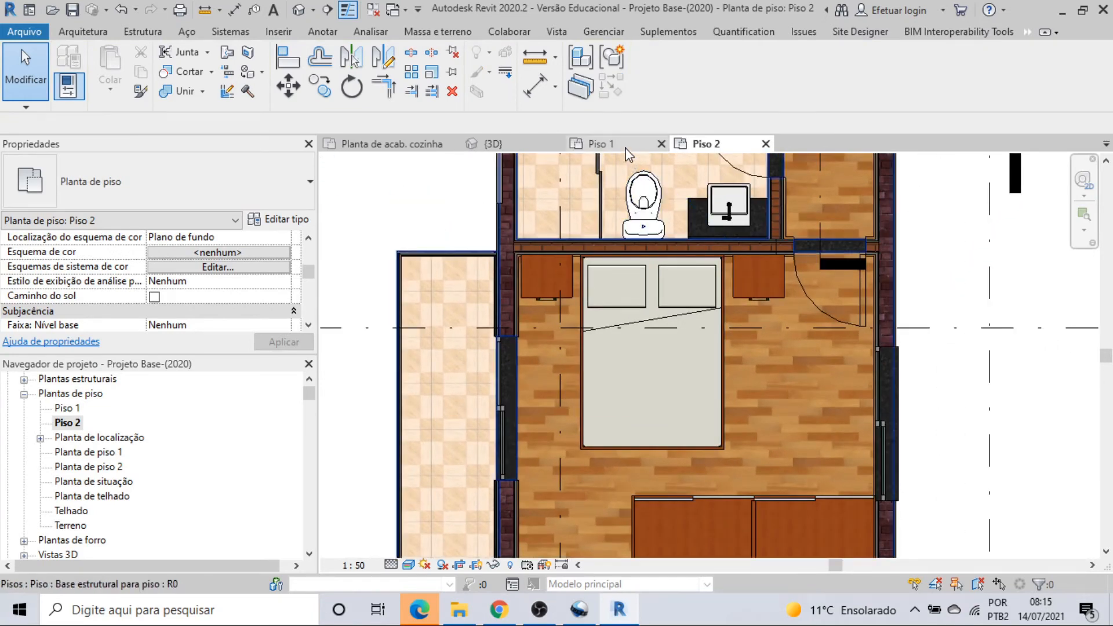
Step: Open the Corte 2 section from its marker beside the bathroom in the Piso 1 plan, and display it with coloured, textured materials
left_click(628, 144)
middle_click_drag(690, 428, 738, 232)
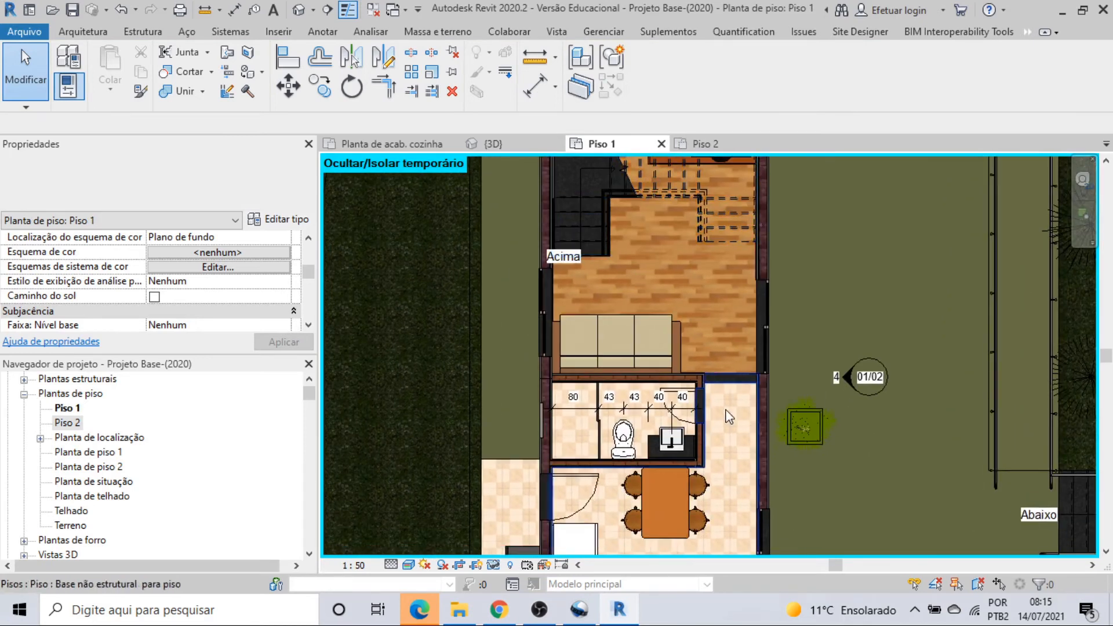
scroll(700, 472, "up", 3)
scroll(702, 471, "up", 1)
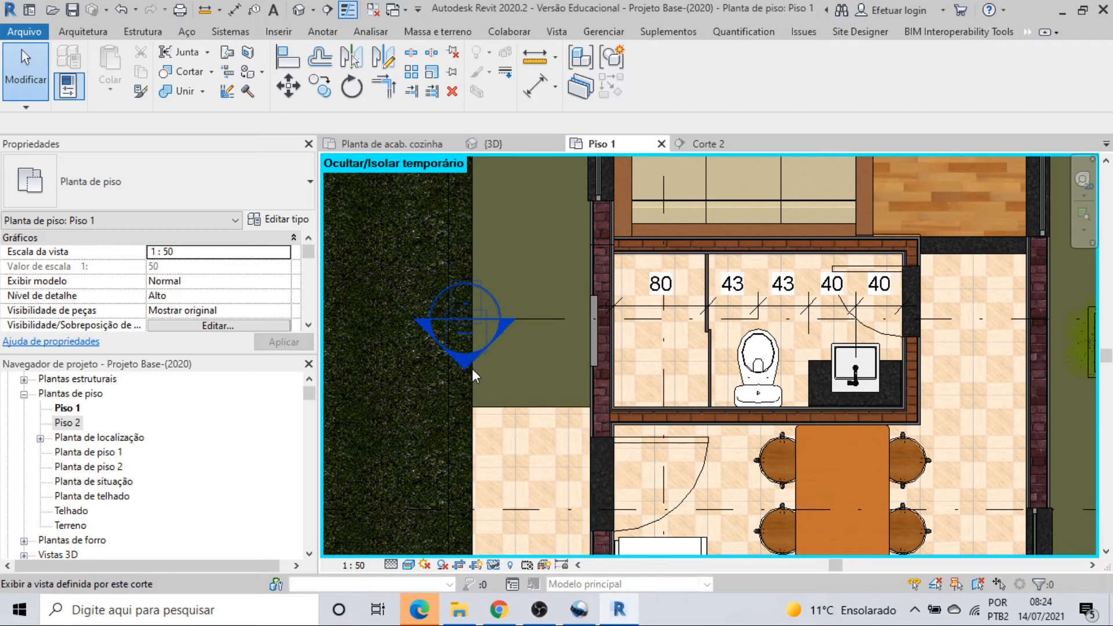
double_click(469, 368)
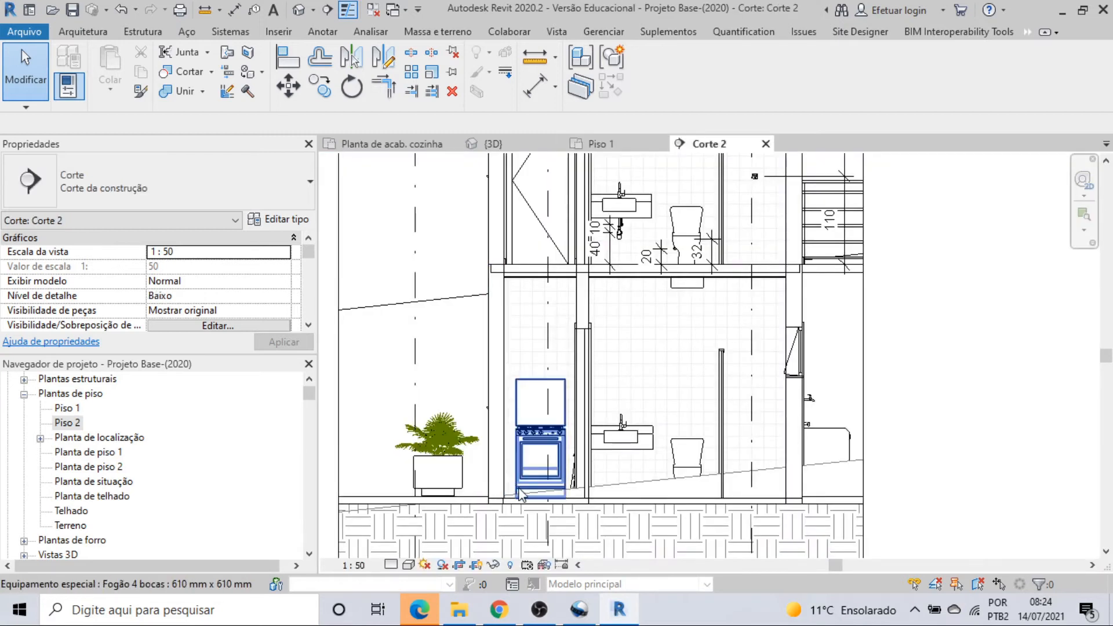
left_click(408, 565)
left_click(434, 529)
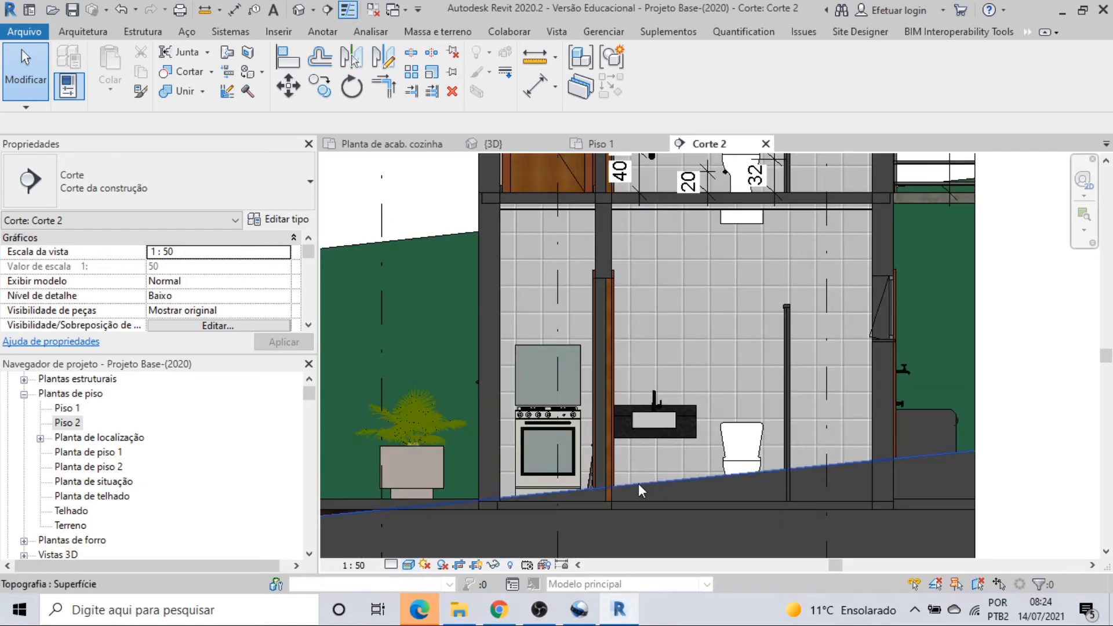
Step: Temporarily hide the topography surface that covers the lower part of the Piso 1 bathroom in Corte 2
left_click(654, 484)
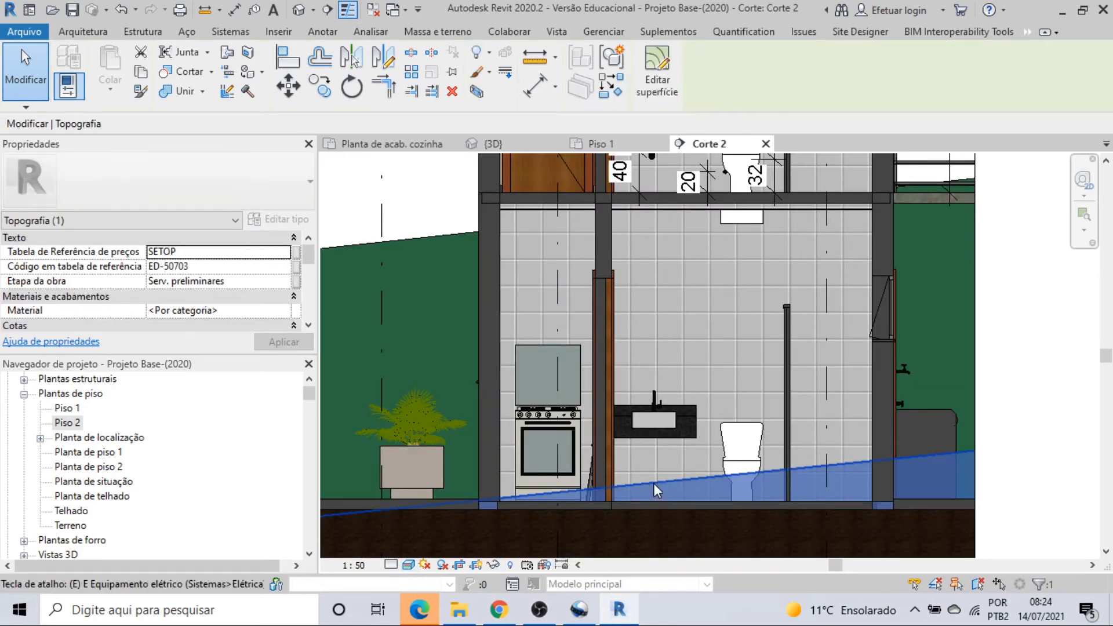
key("Escape")
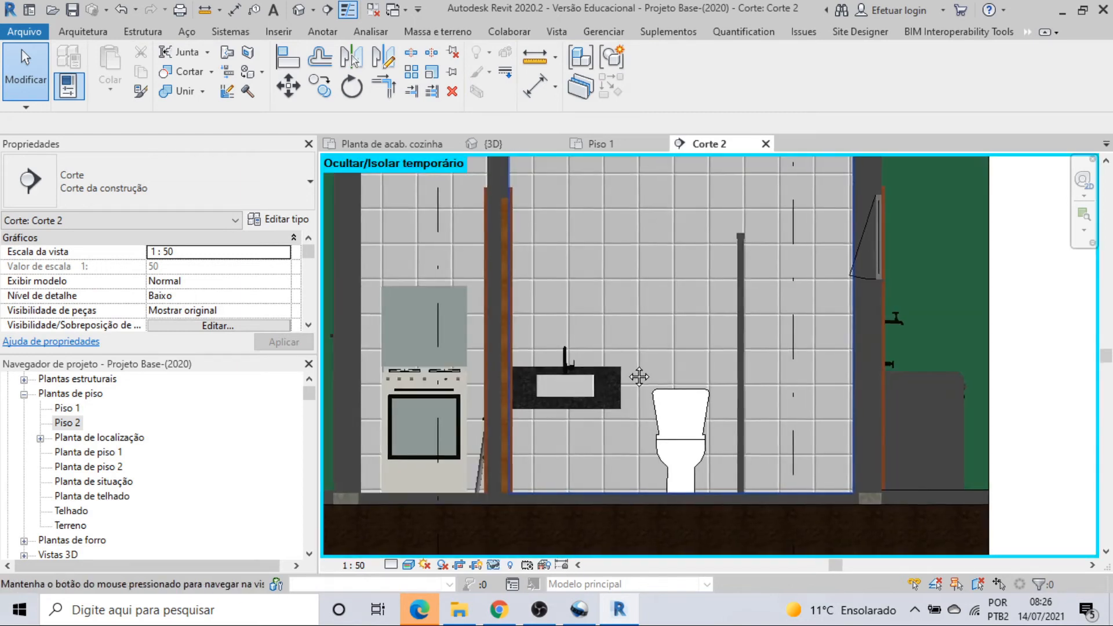
middle_click_drag(529, 349, 597, 440)
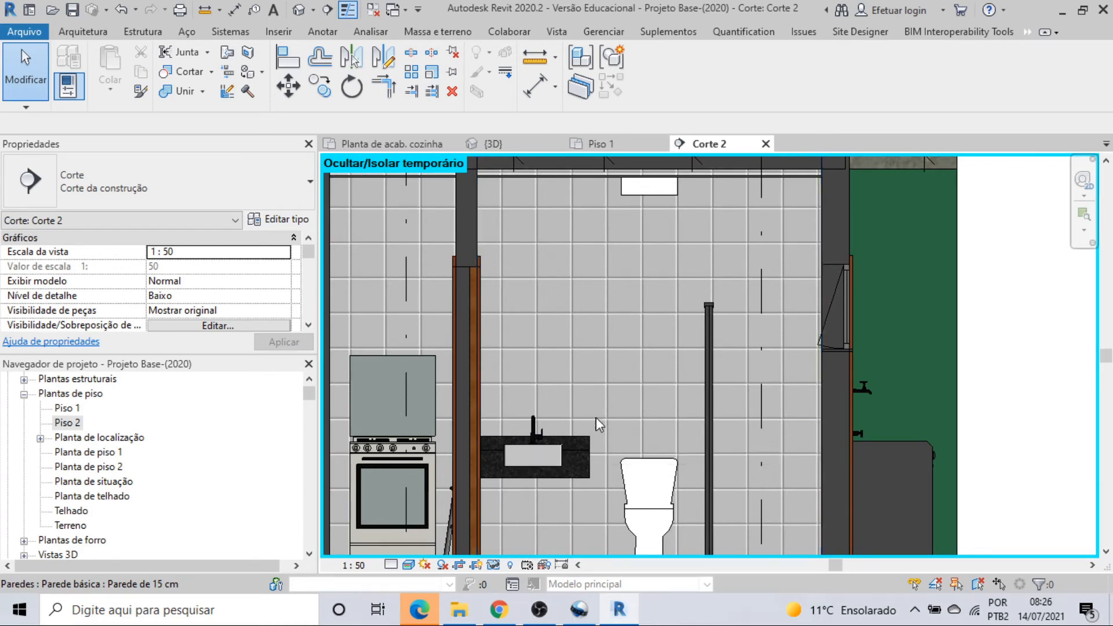
Step: Place two Acabamento de registro de 1/2" plumbing fixtures on the Piso 1 bathroom wall, one in the shower and one above the toilet
left_click(231, 33)
left_click(816, 86)
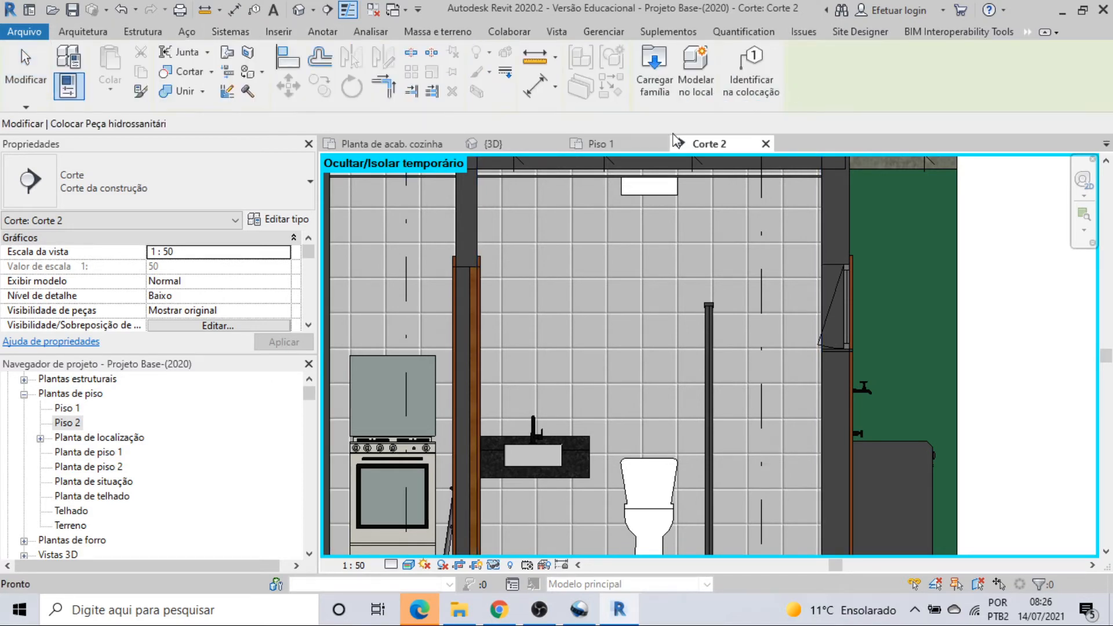
left_click(191, 191)
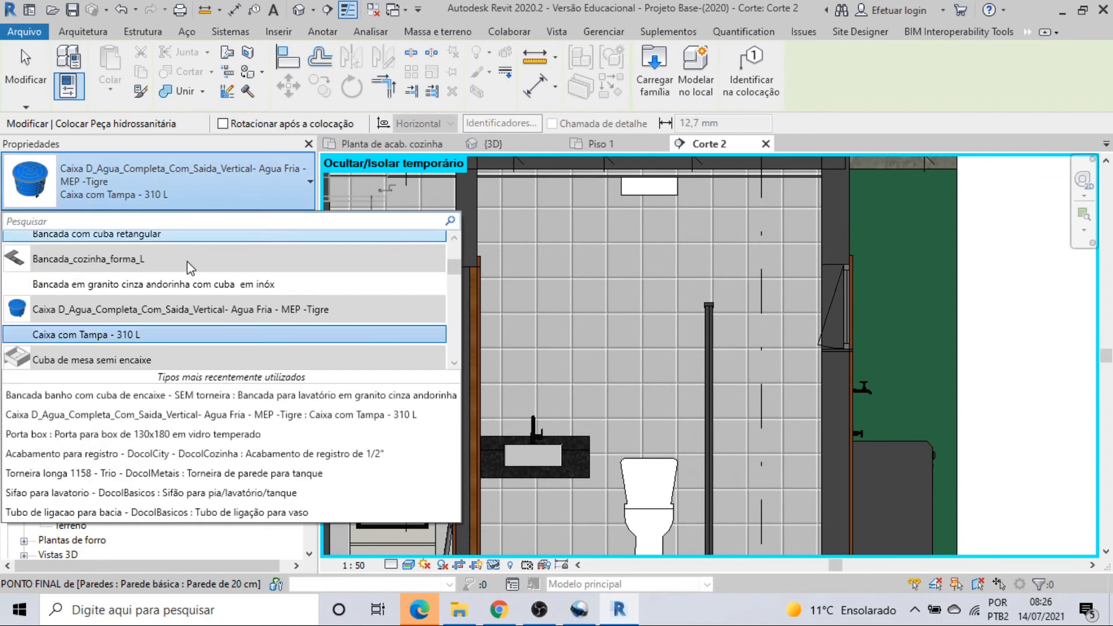
type("a")
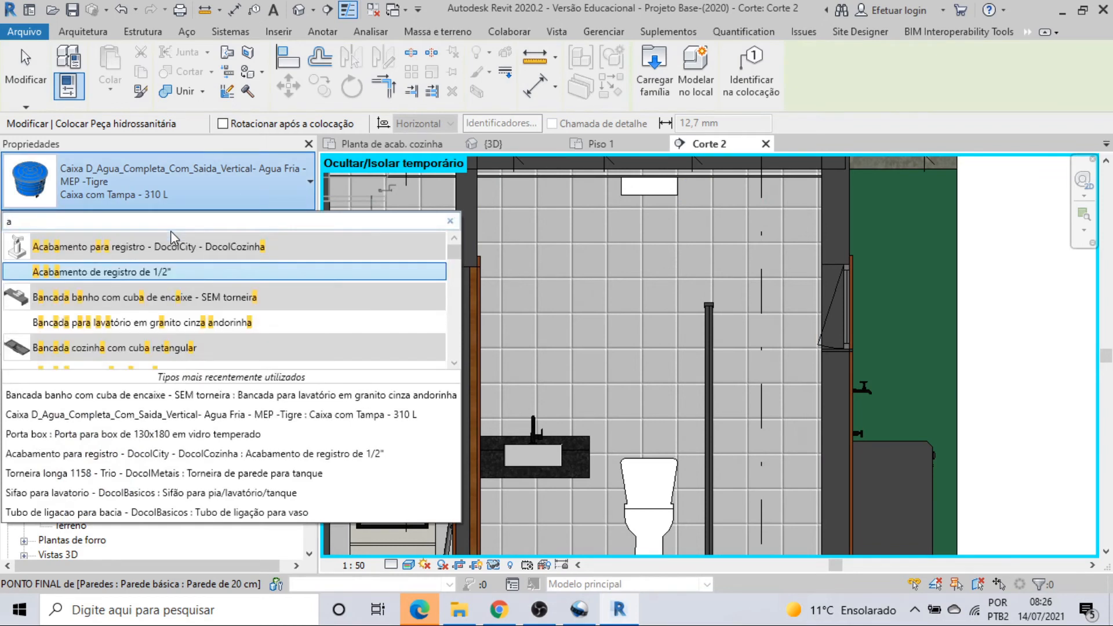
left_click(160, 271)
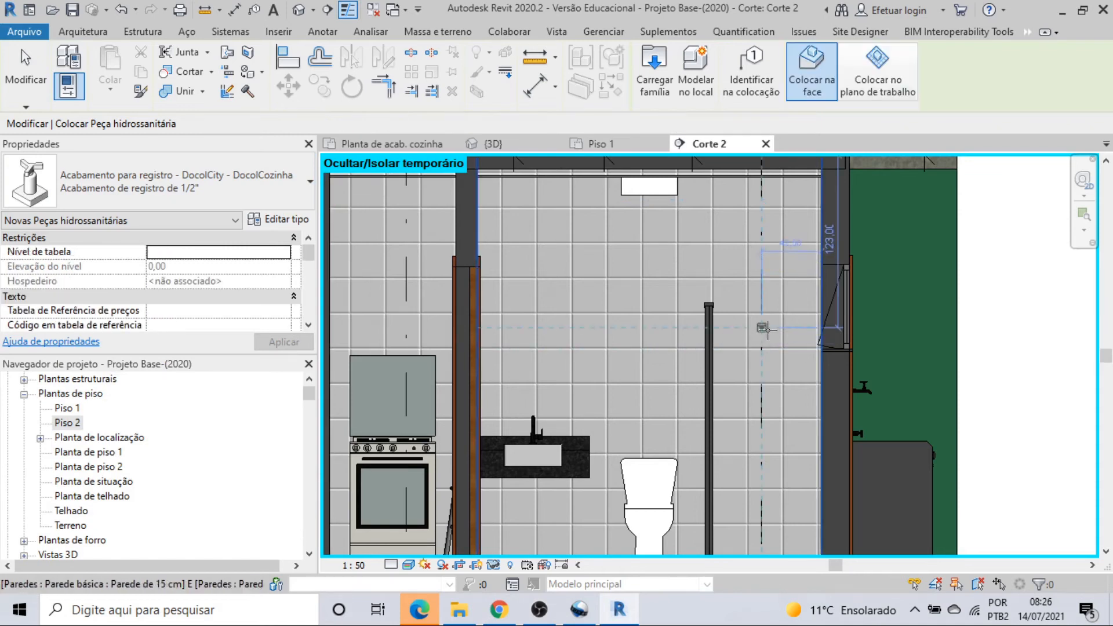
left_click(778, 349)
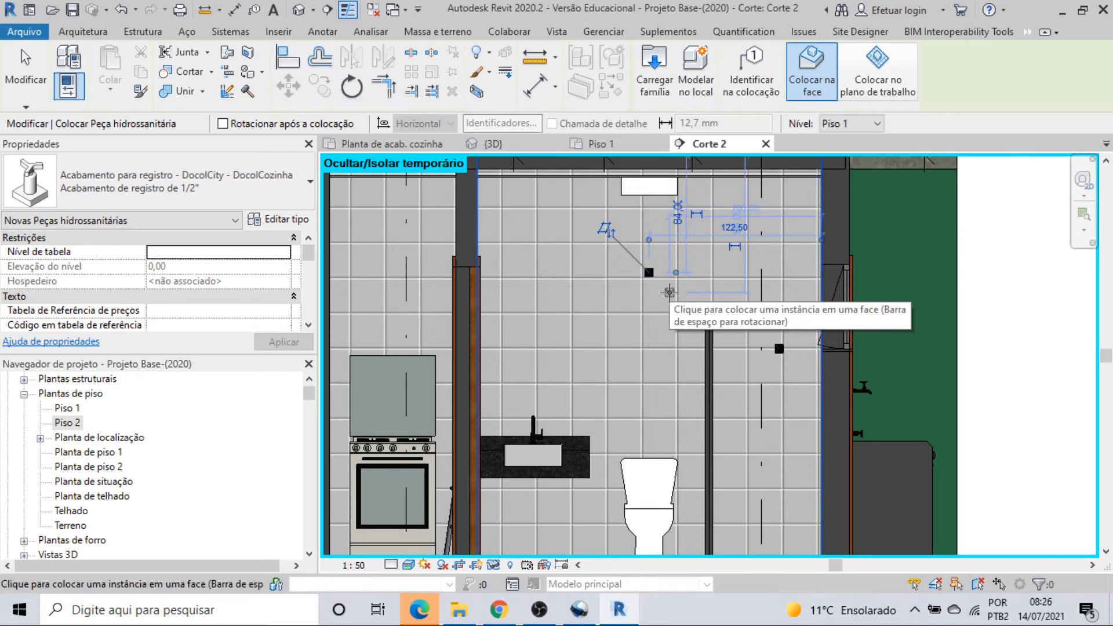
Step: Place the Deca_Chuveiro fixture, type Chuveiro 220v, on the shower wall directly above the valve trim
left_click(274, 203)
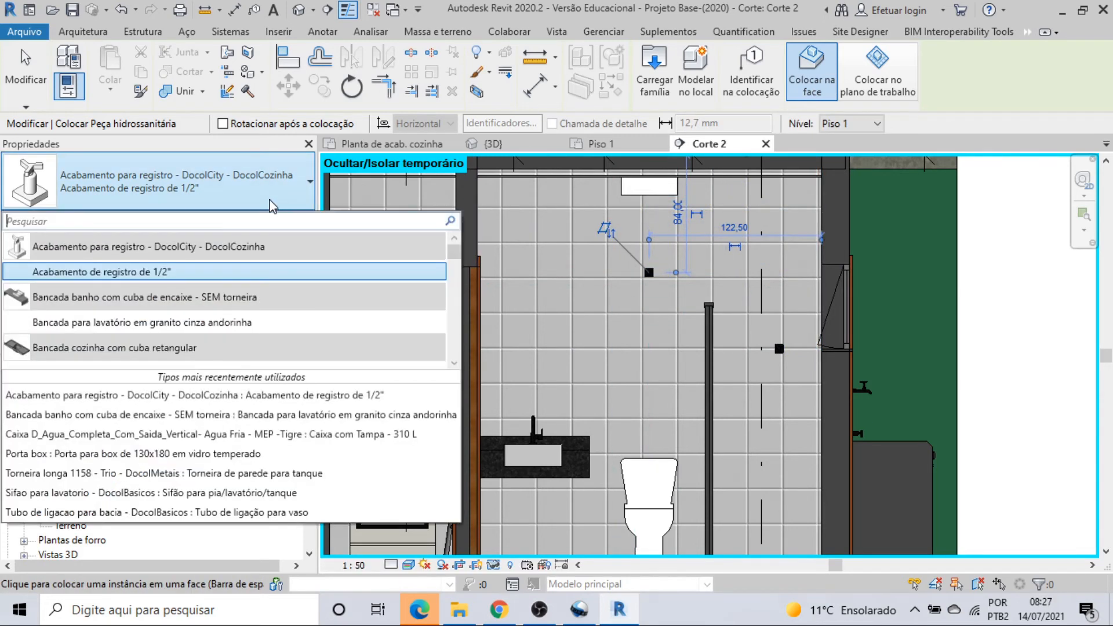
type("ch")
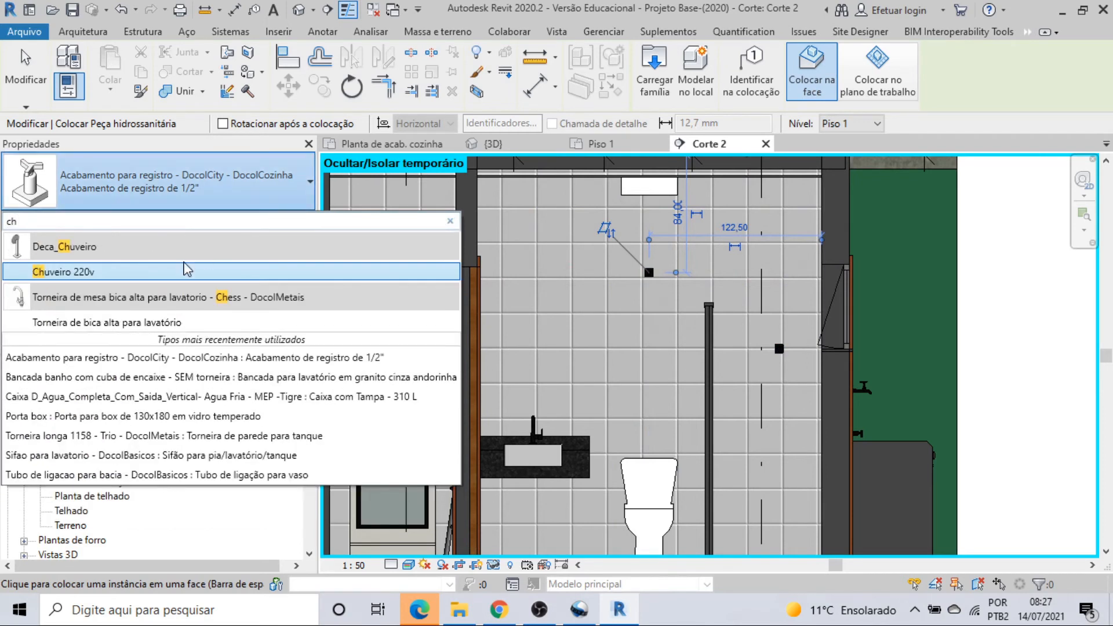
left_click(103, 271)
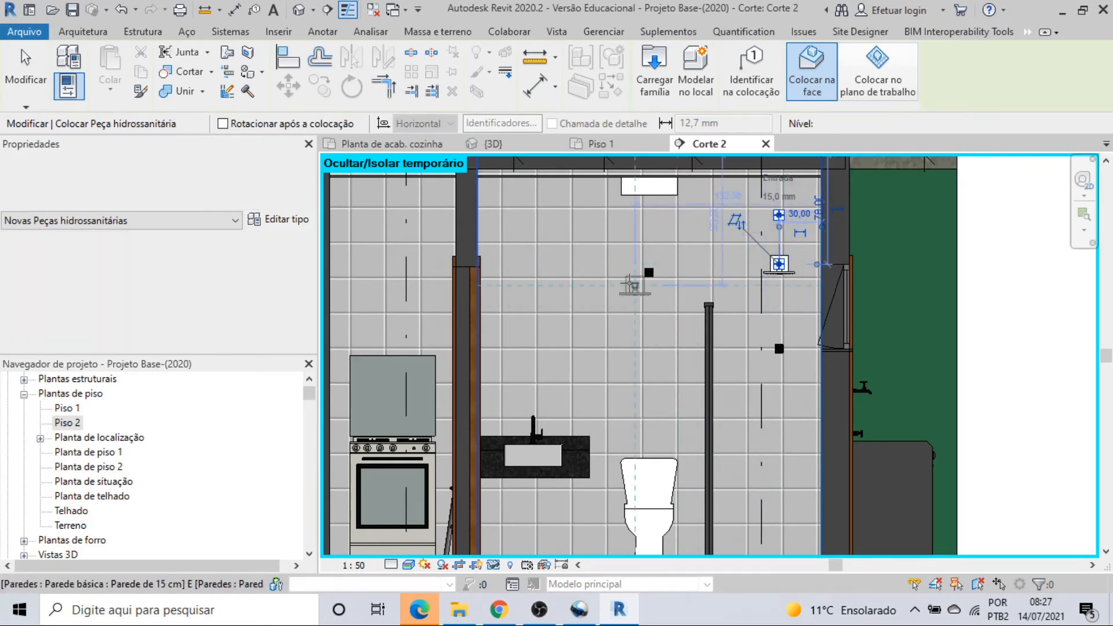
scroll(648, 240, "down", 2)
scroll(629, 273, "up", 2)
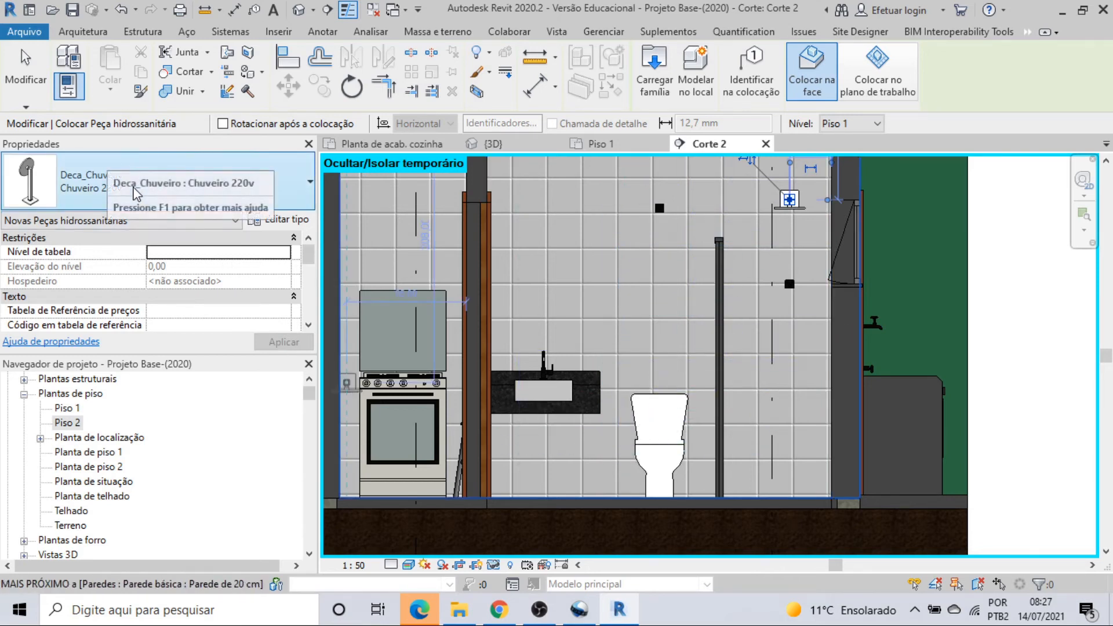
Step: Place two Ligação flexível cromada de 40 cm connectors on the bathroom wall, one beside the toilet and one by the washbasin
left_click(137, 193)
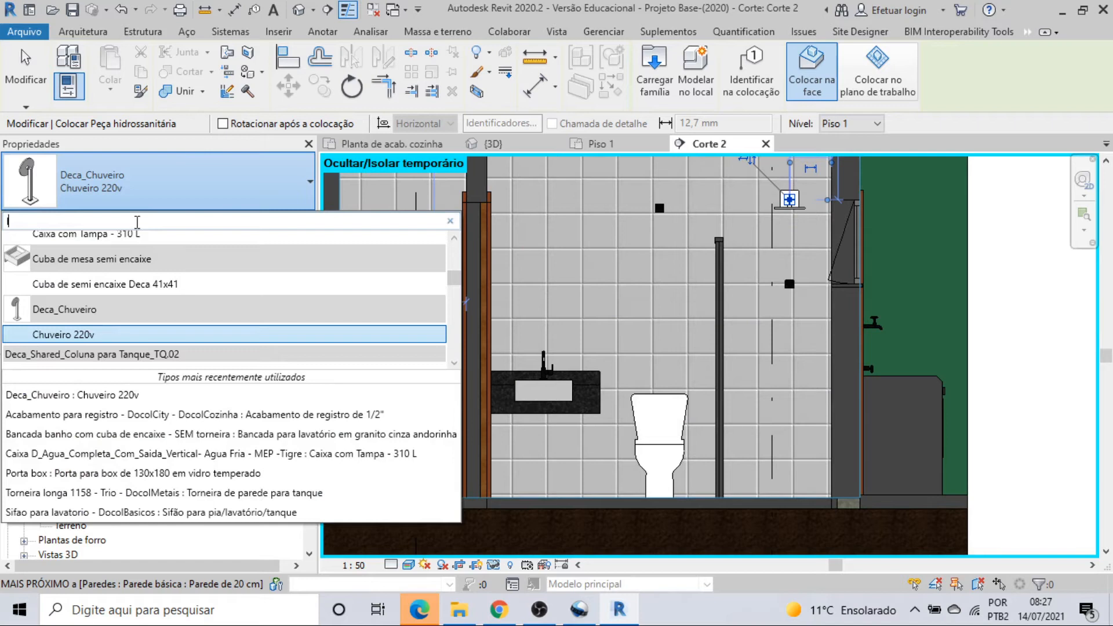
type("li")
left_click(126, 272)
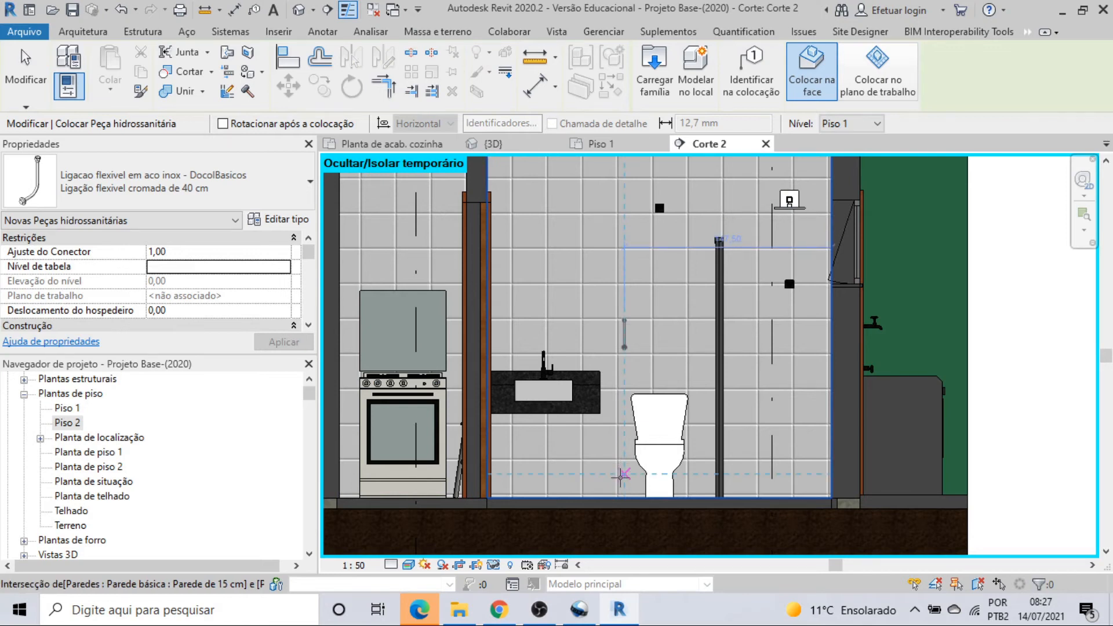
left_click(635, 475)
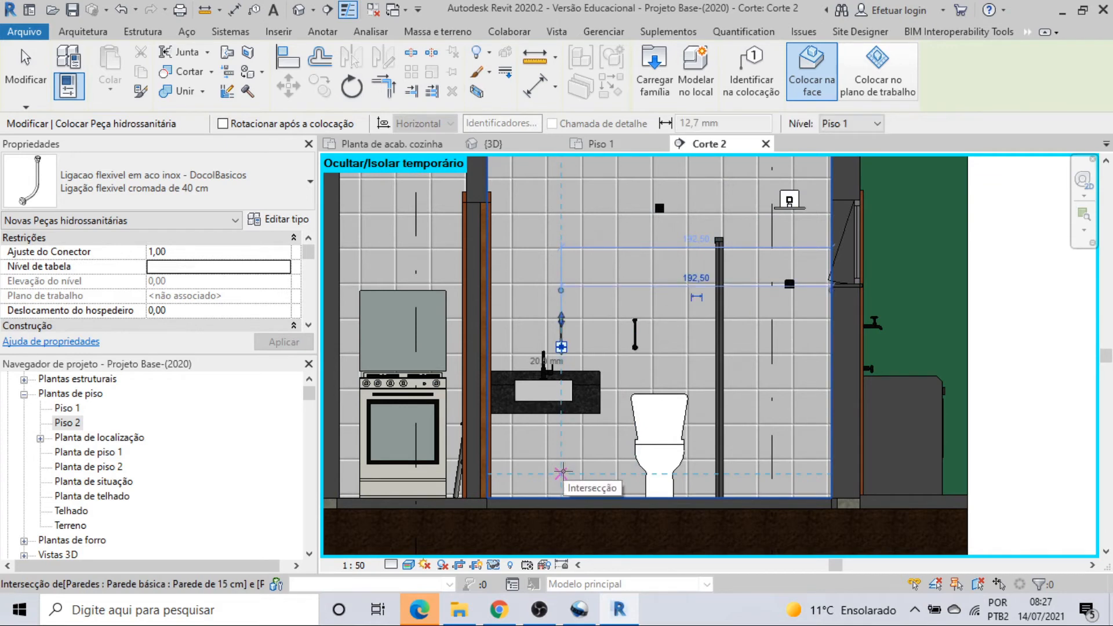
Step: Place the Tubo de ligação para vaso on the bathroom wall just beside the toilet bowl
left_click(229, 194)
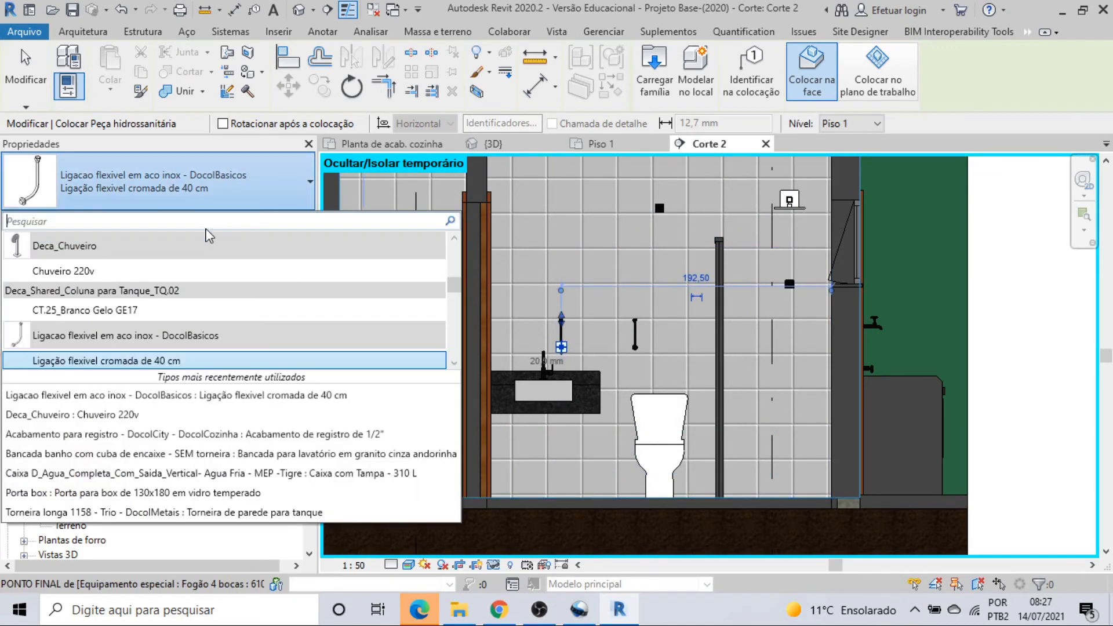
type("sai")
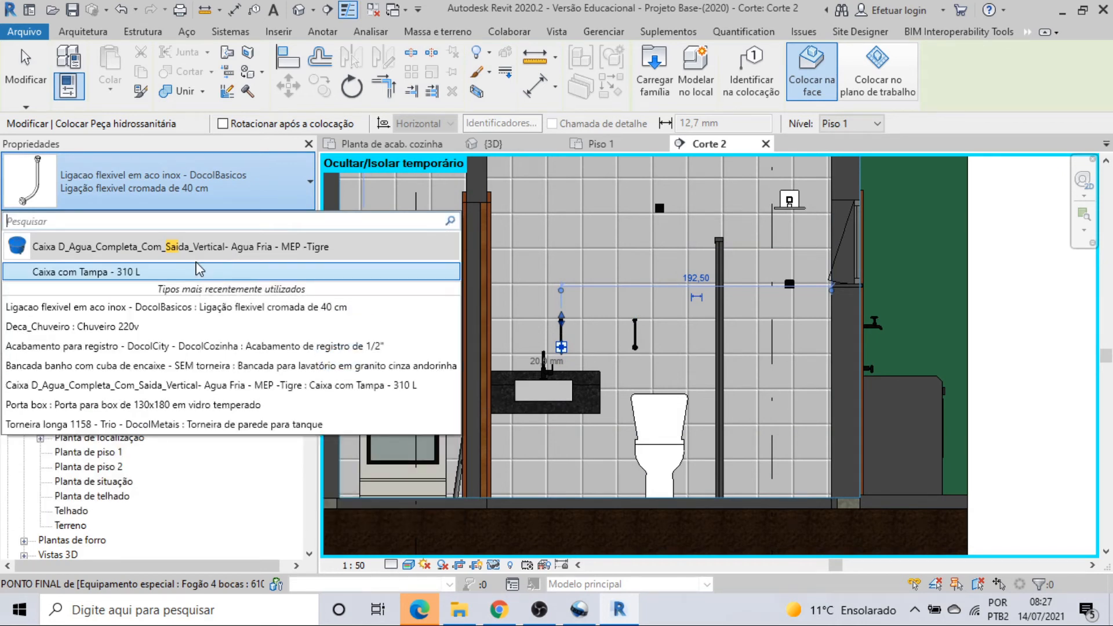
type("tu")
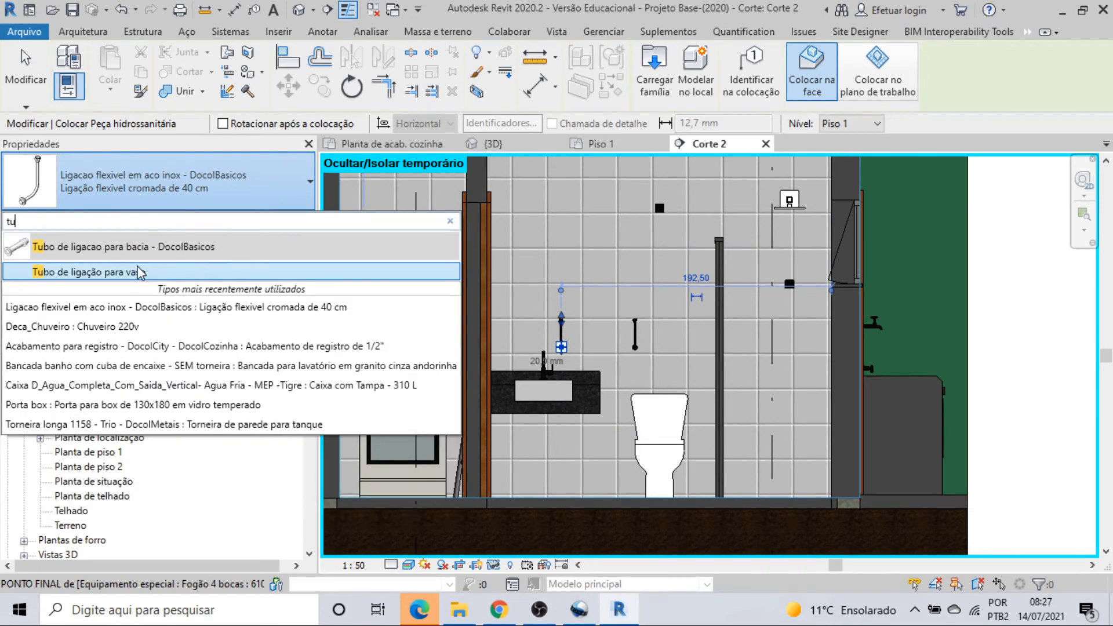
left_click(139, 272)
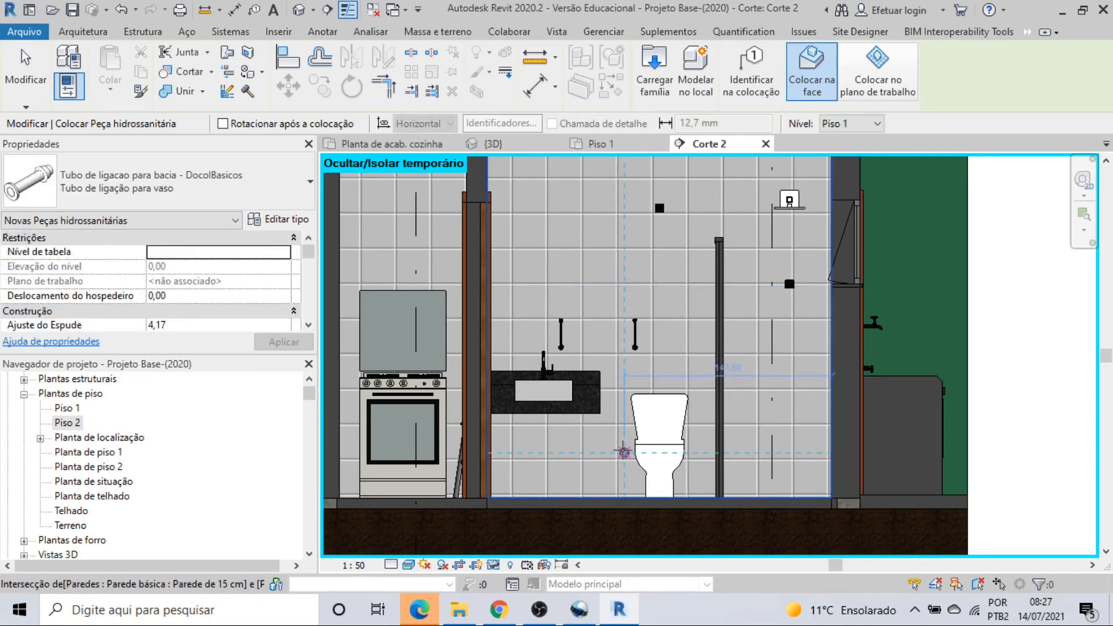
left_click(624, 453)
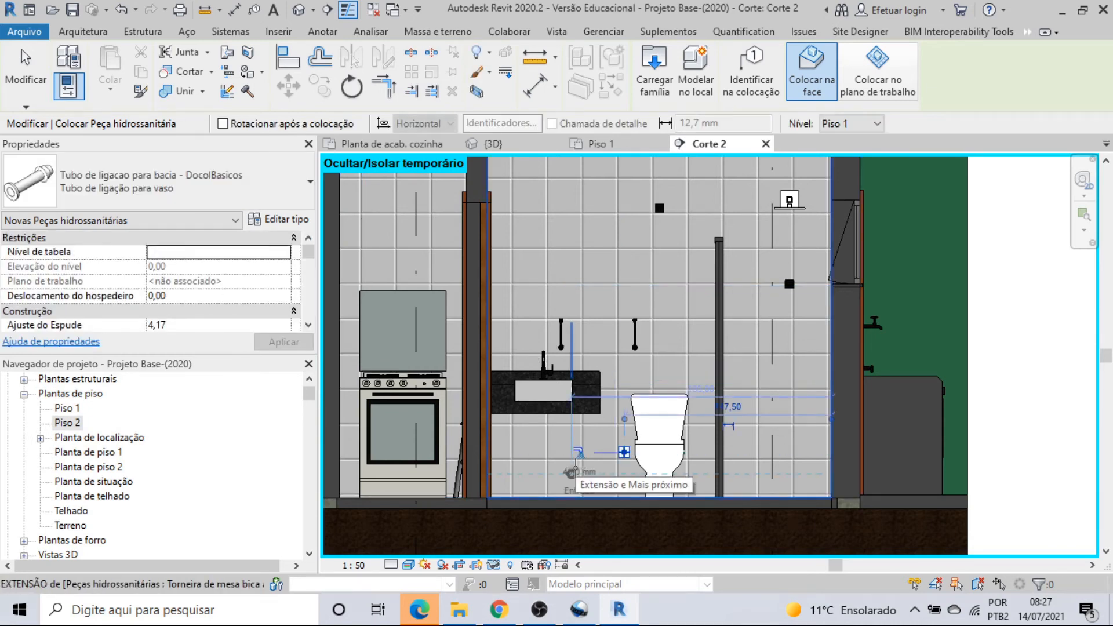
Step: Place the Sifão para pia/lavatório/tanque below the washbasin, in line with its faucet
left_click(137, 192)
type("si")
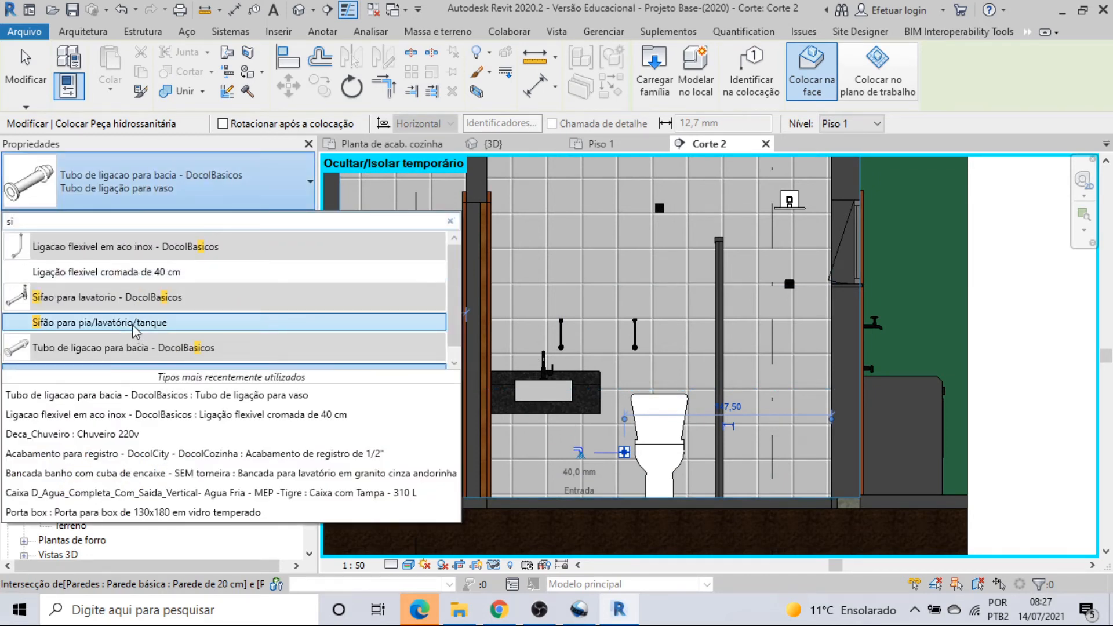
left_click(135, 323)
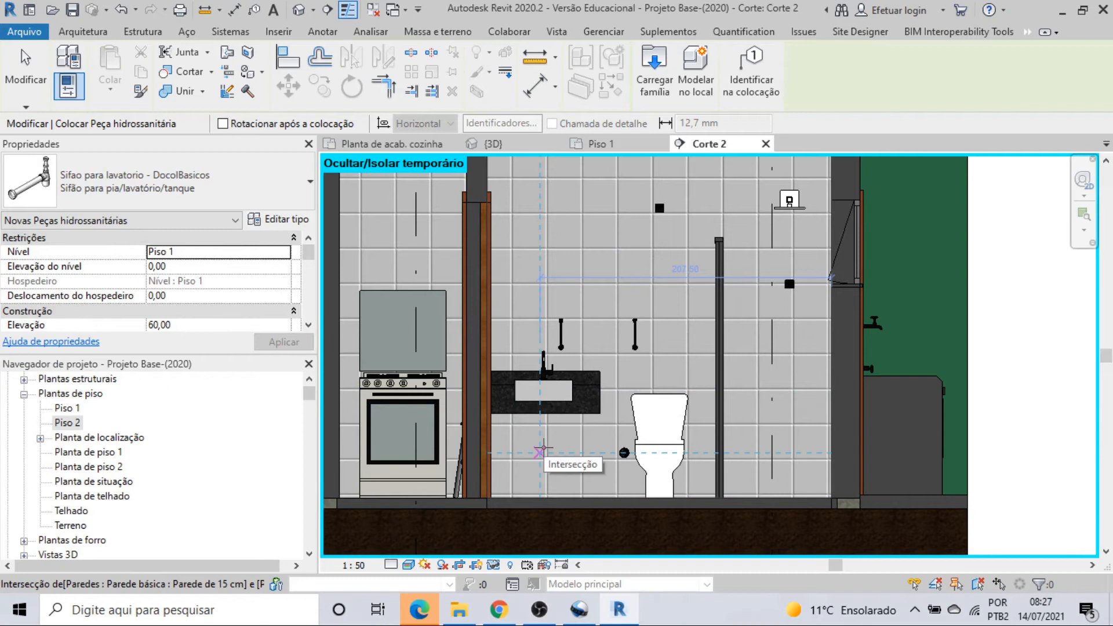
left_click(543, 450)
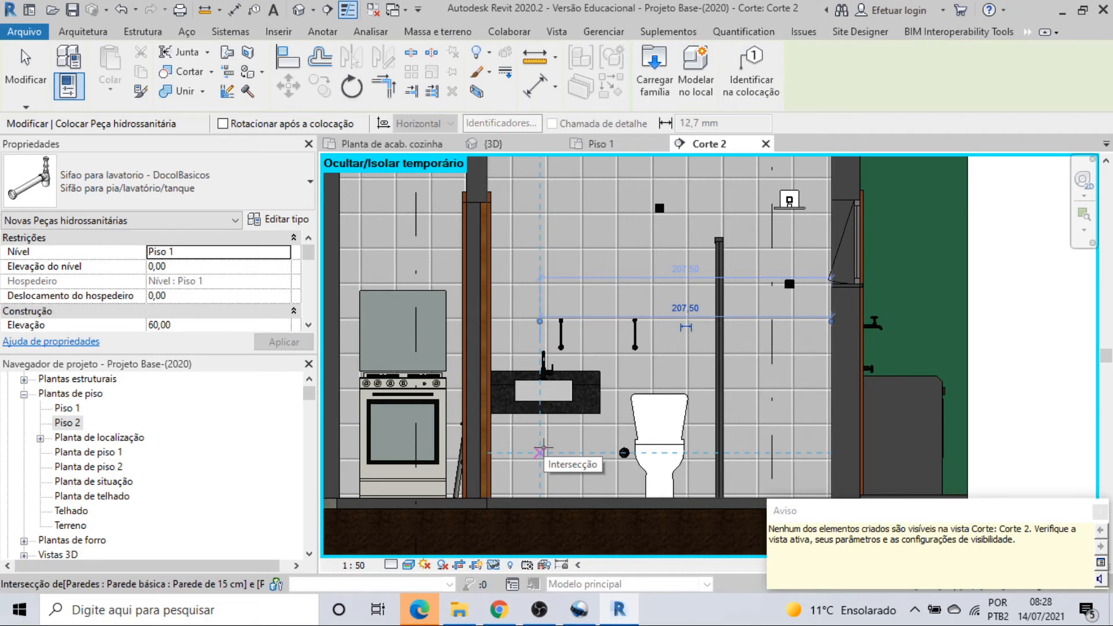
key("Escape")
key("Escape")
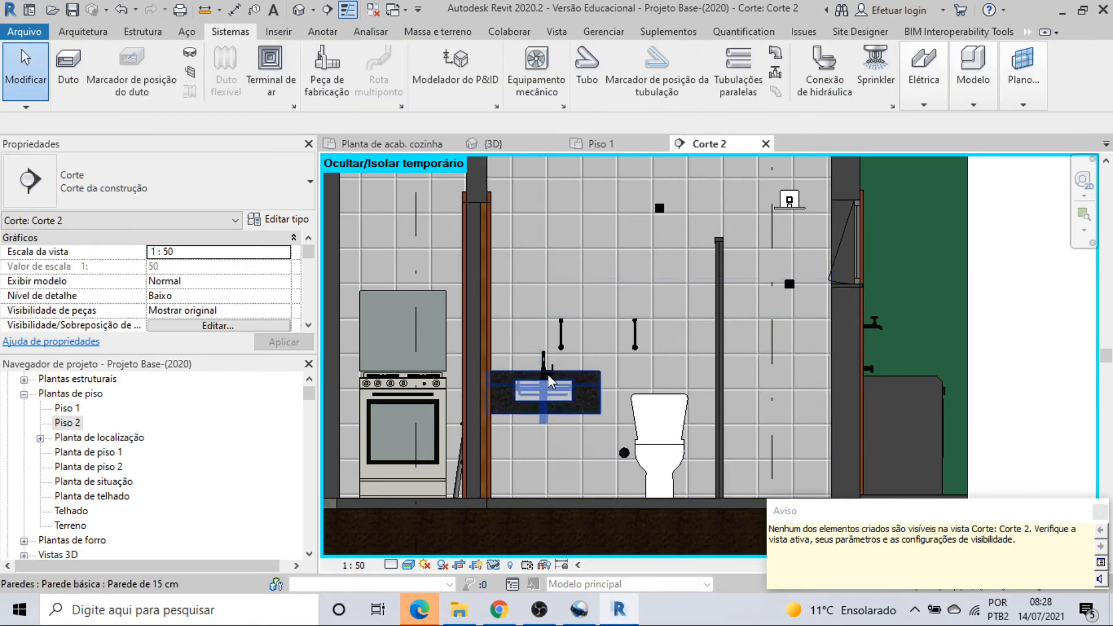
Step: In the Piso 1 plan, align the siphon's wall end with the finished wall face behind the washbasin
left_click(631, 144)
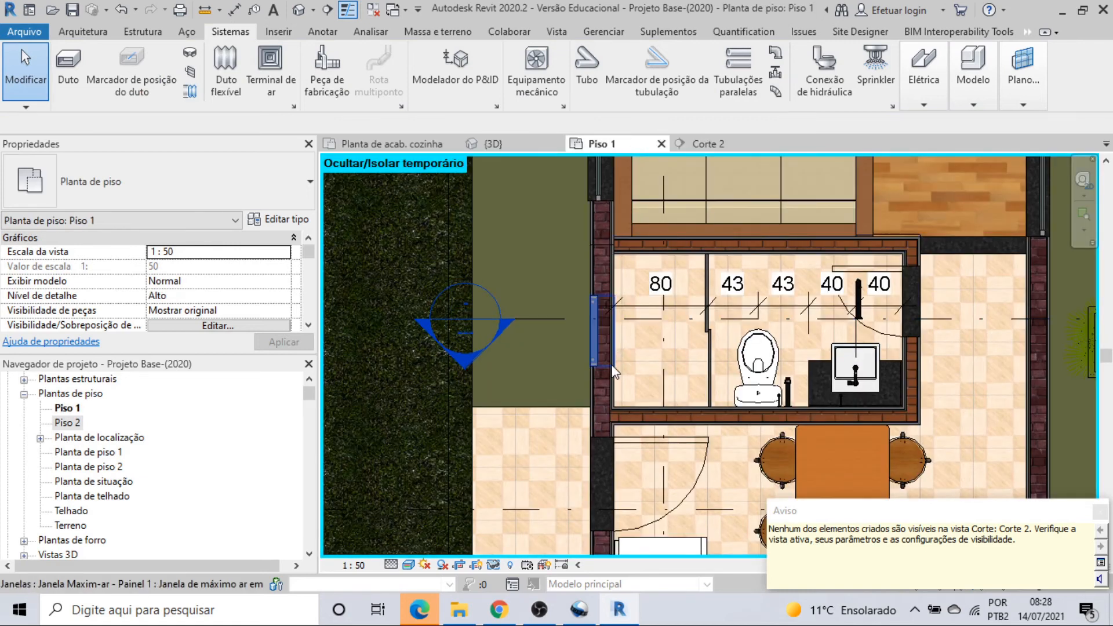
scroll(857, 313, "up", 4)
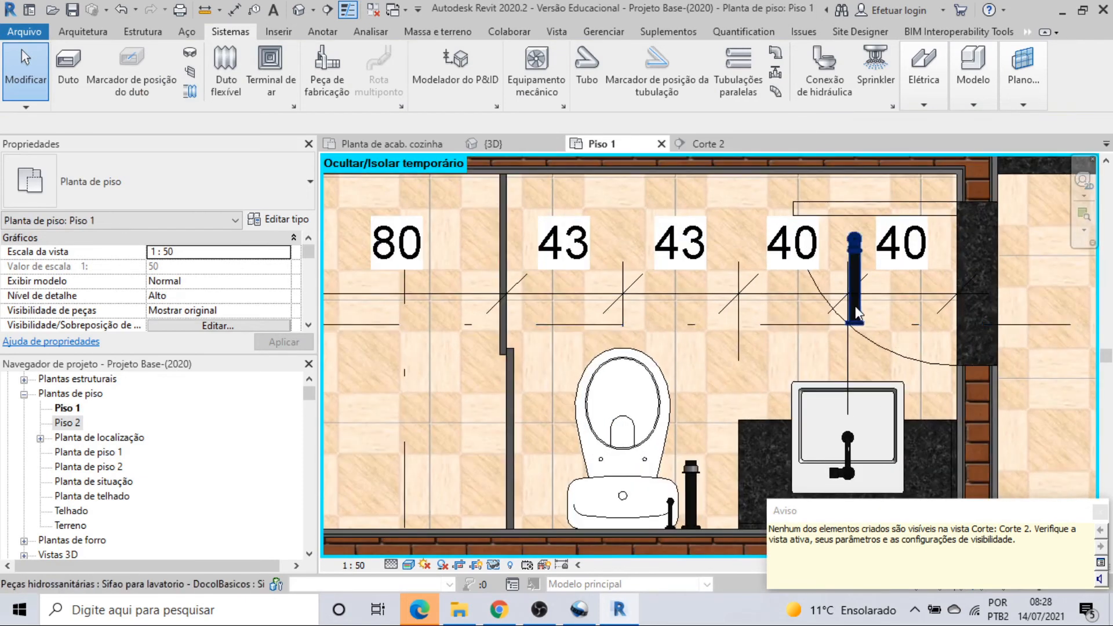
scroll(855, 307, "down", 1)
middle_click_drag(855, 306, 773, 303)
scroll(772, 303, "up", 2)
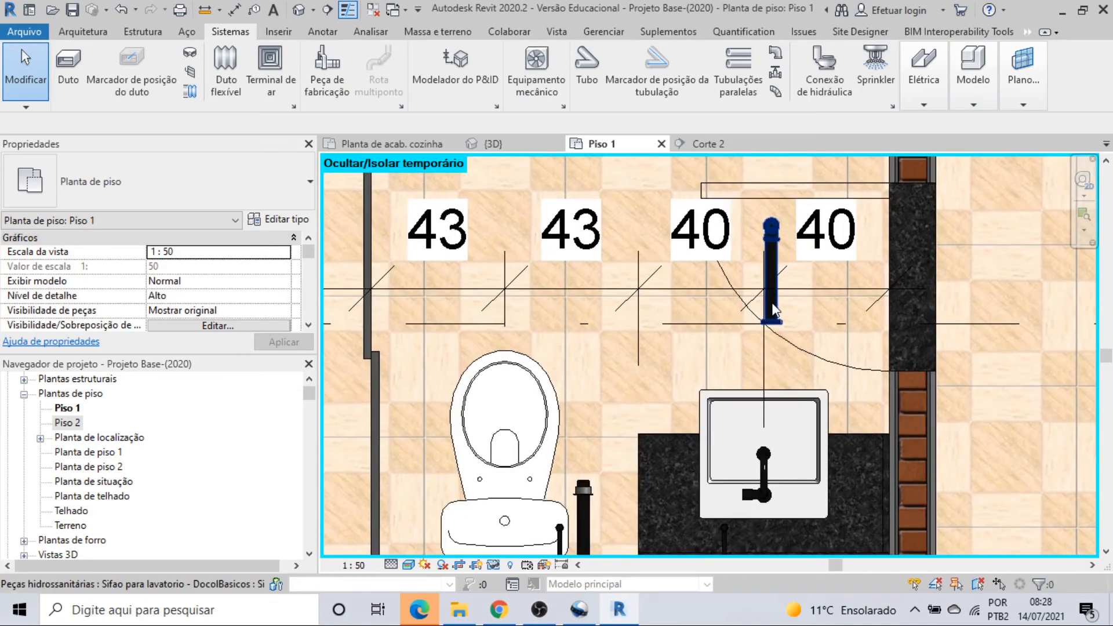
left_click(774, 321)
middle_click_drag(781, 312, 772, 267)
key("Escape")
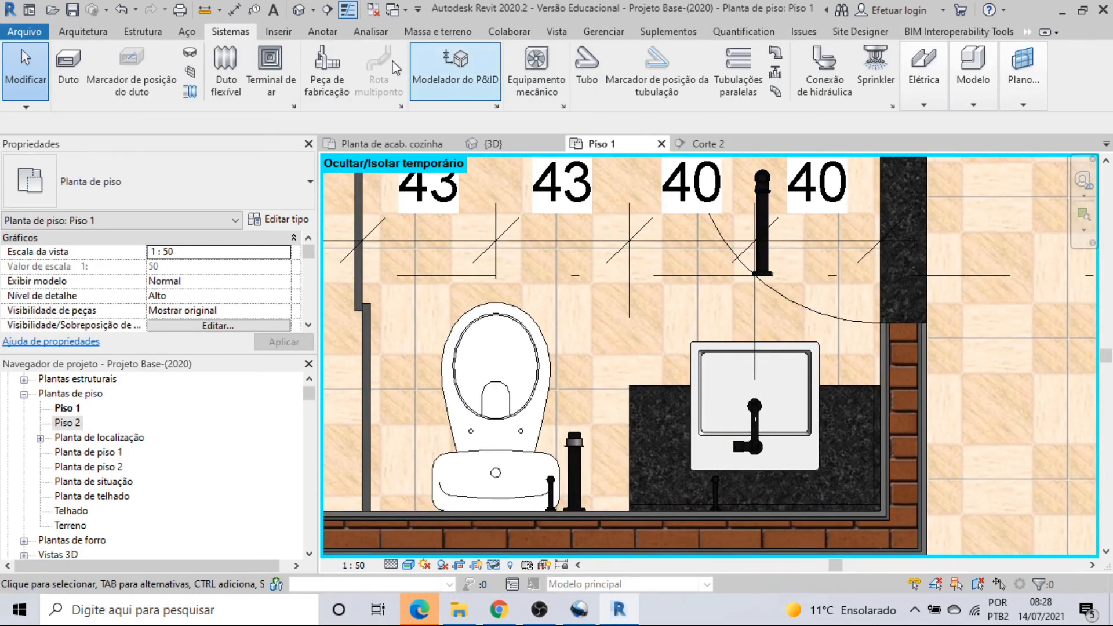
left_click(1027, 33)
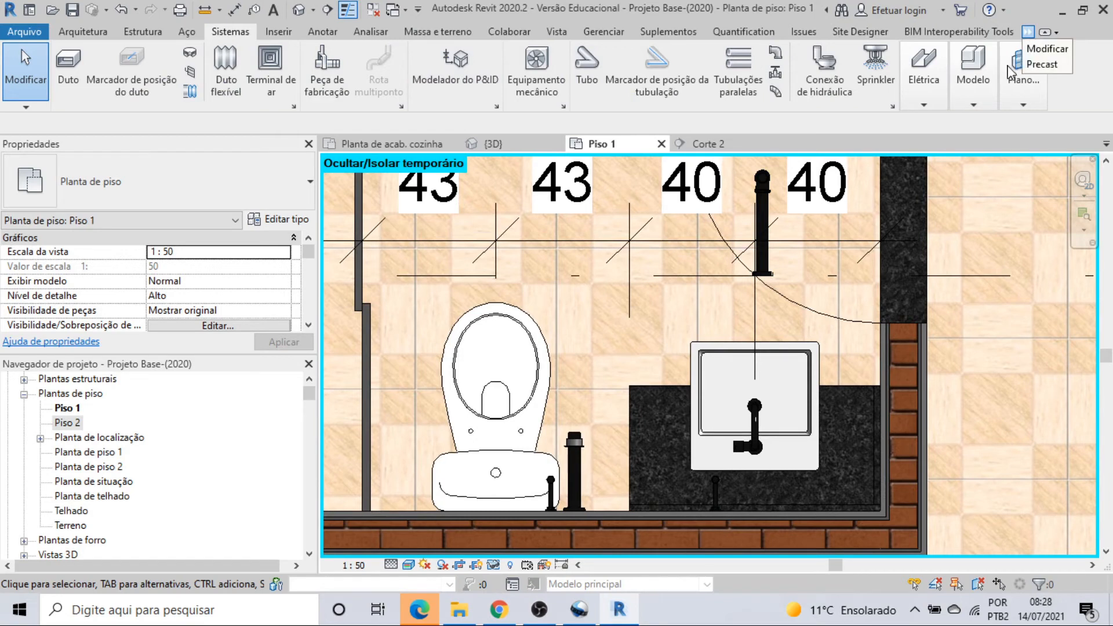
left_click(1043, 45)
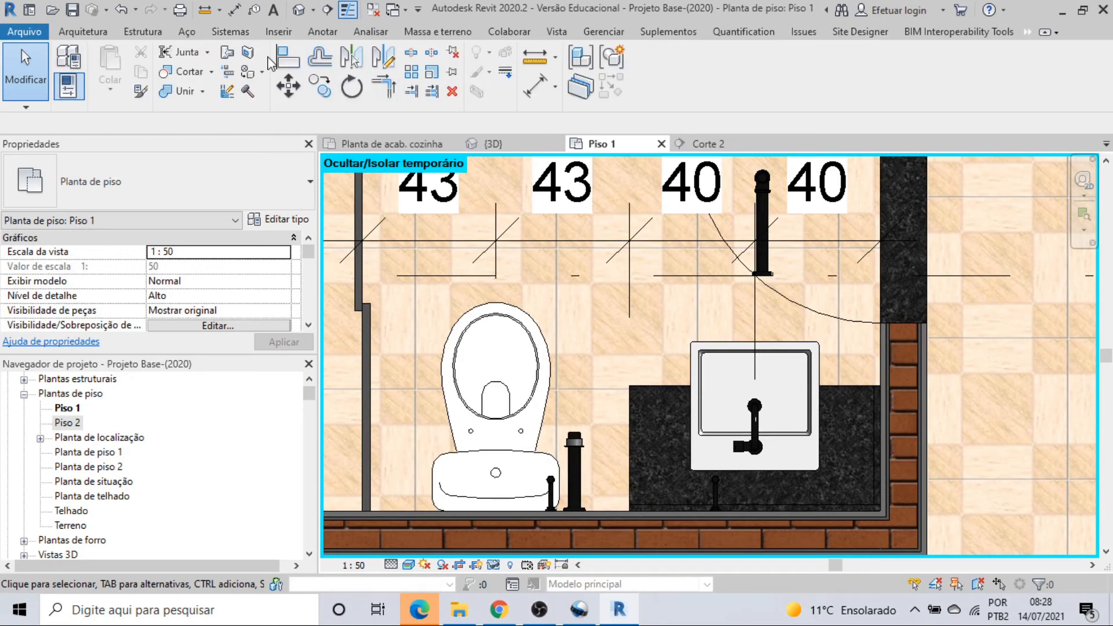
left_click(287, 57)
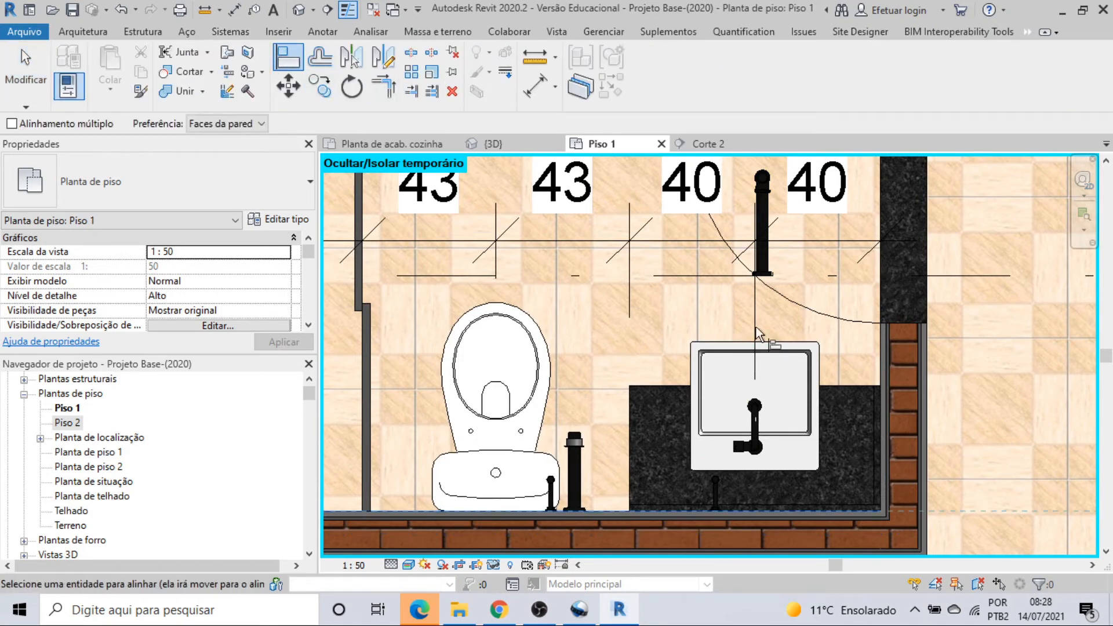
left_click(774, 281)
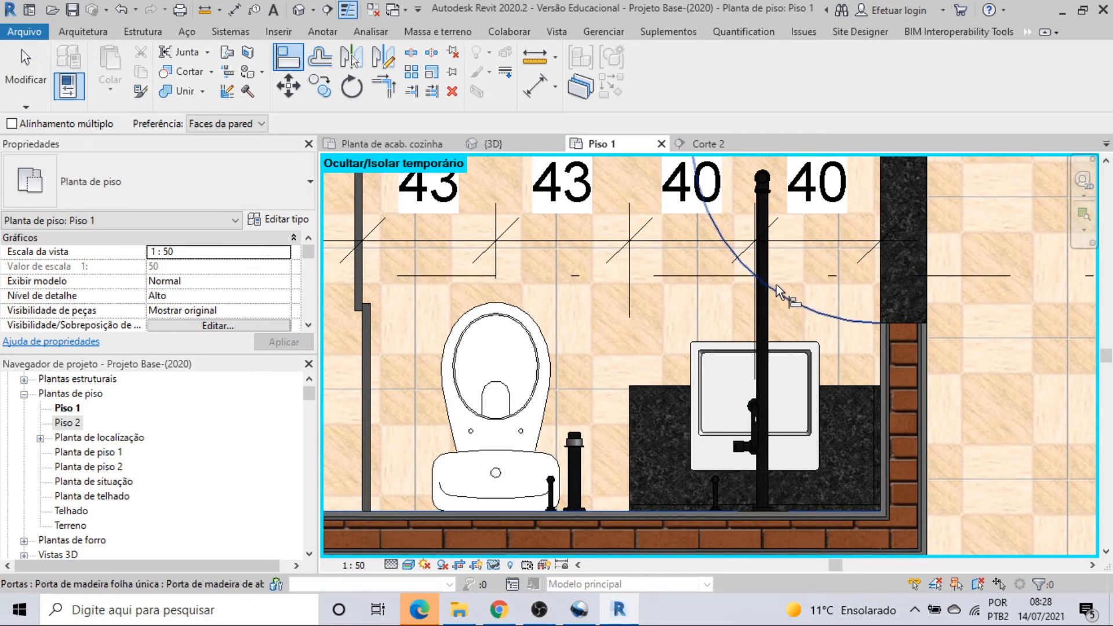
key("Escape")
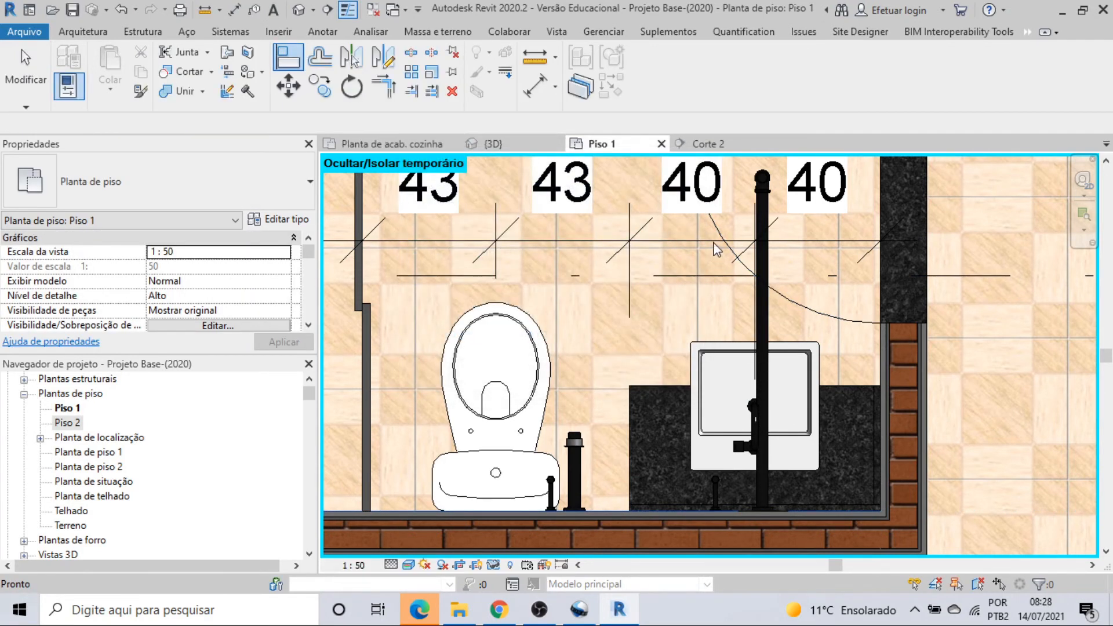
Step: Shorten the siphon's reach to the washbasin drain and align its axis with the basin's centreline
left_click(769, 224)
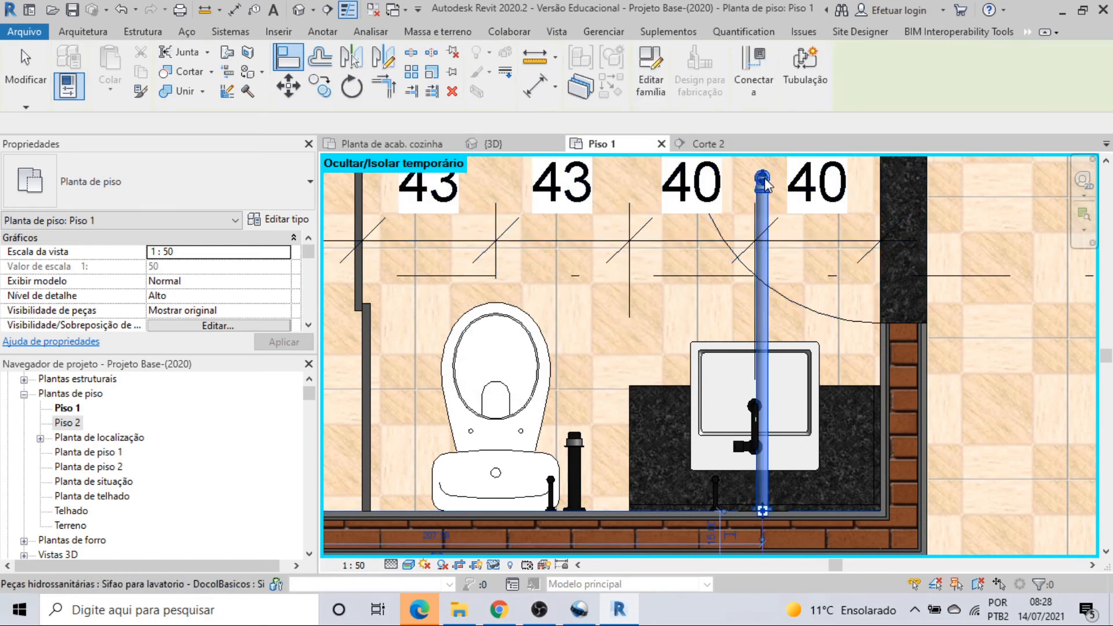
left_click_drag(758, 282, 754, 283)
left_click_drag(752, 388, 755, 406)
scroll(757, 406, "up", 2)
scroll(758, 408, "up", 5)
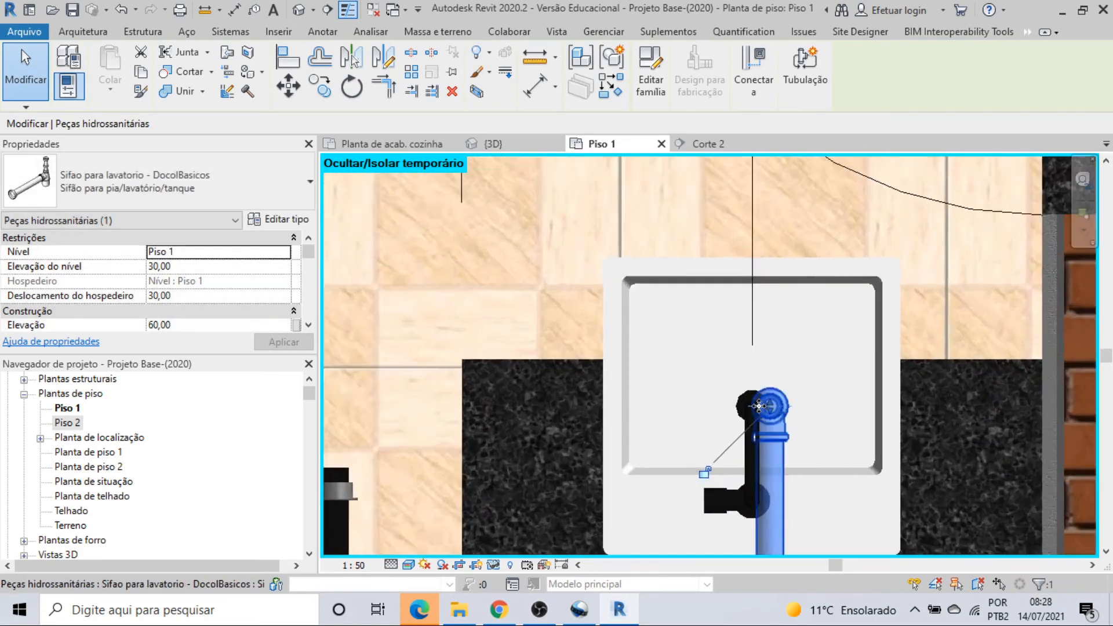
left_click(287, 57)
left_click(739, 460)
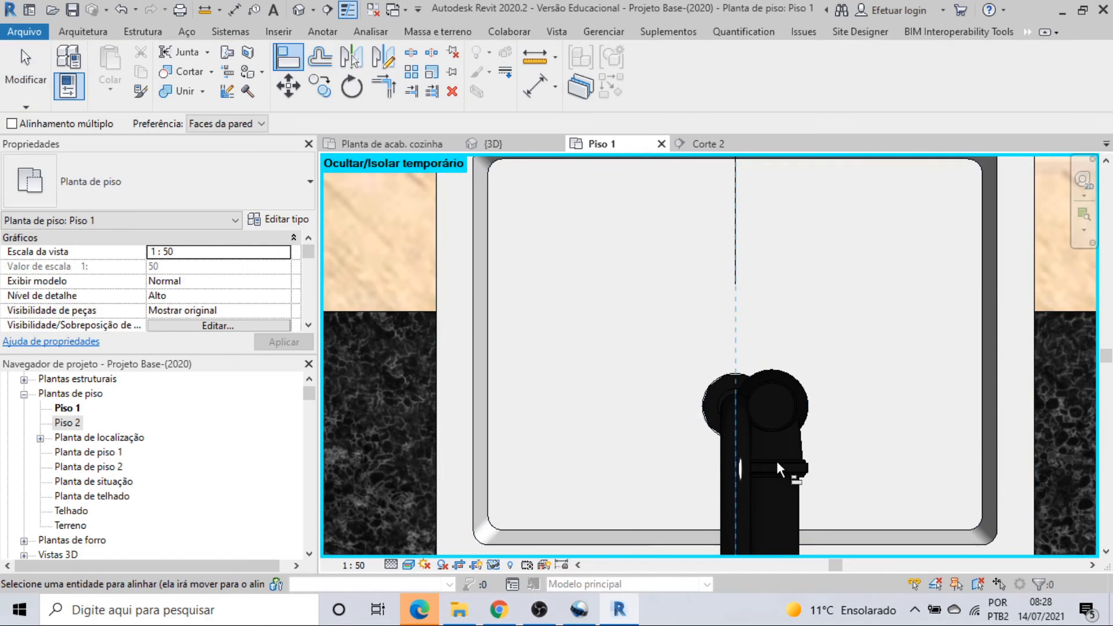
left_click(779, 496)
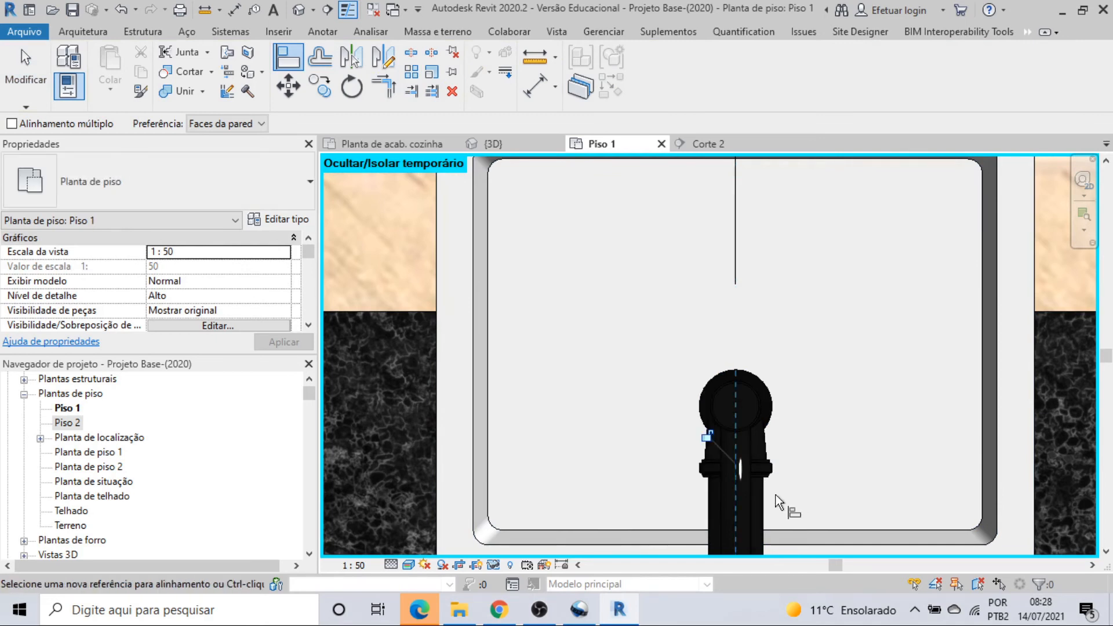
scroll(789, 464, "down", 2)
middle_click_drag(790, 428, 802, 260)
scroll(803, 258, "down", 2)
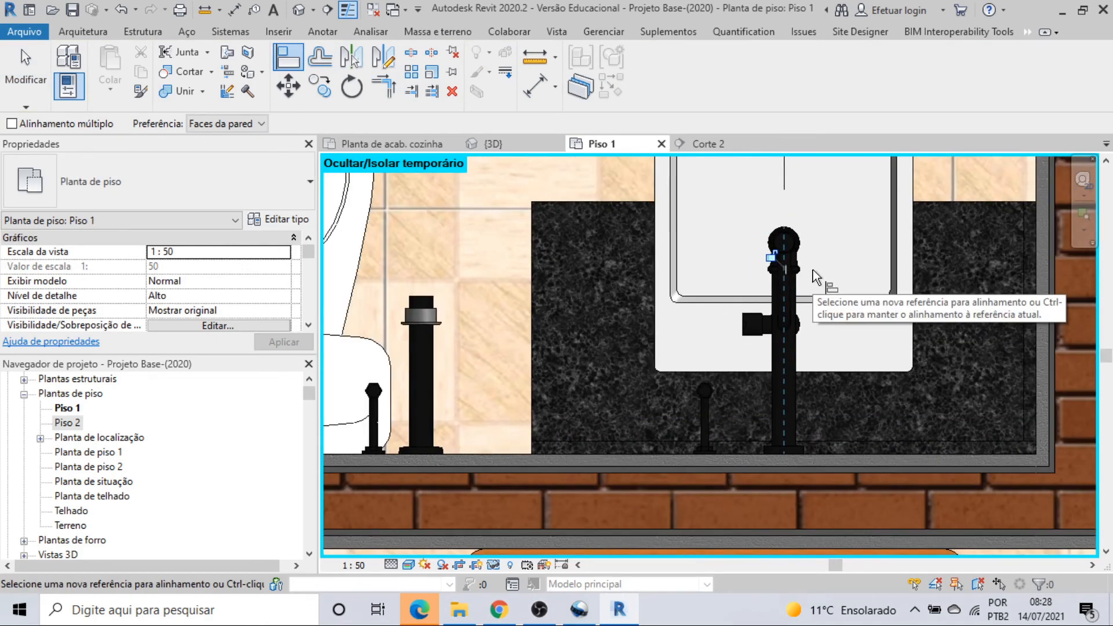
key("Escape")
Step: Slide the washbasin's flexible connector along the wall towards the siphon and stretch its free end to the faucet inlet
scroll(753, 399, "down", 2)
scroll(781, 405, "up", 4)
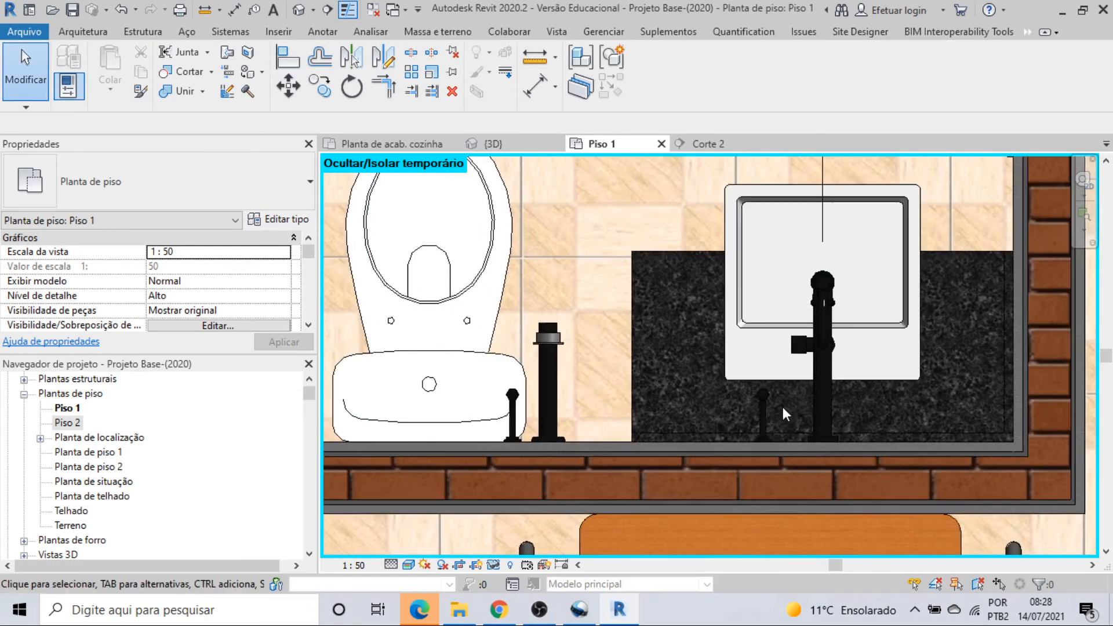
left_click_drag(757, 412, 814, 413)
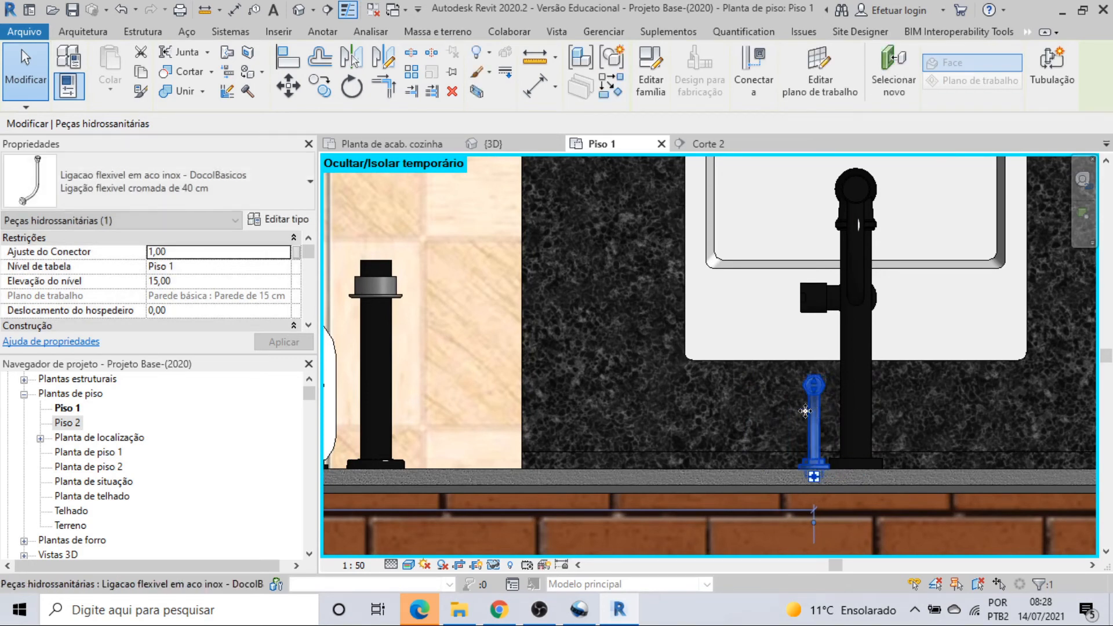
scroll(751, 409, "down", 2)
scroll(770, 394, "up", 2)
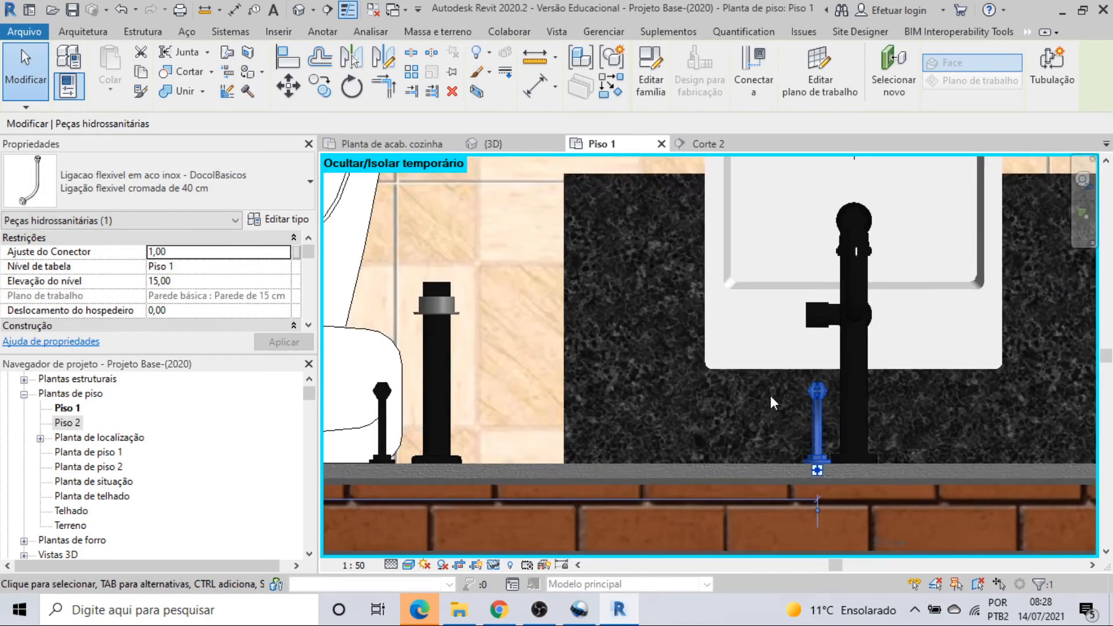
left_click_drag(826, 351, 830, 302)
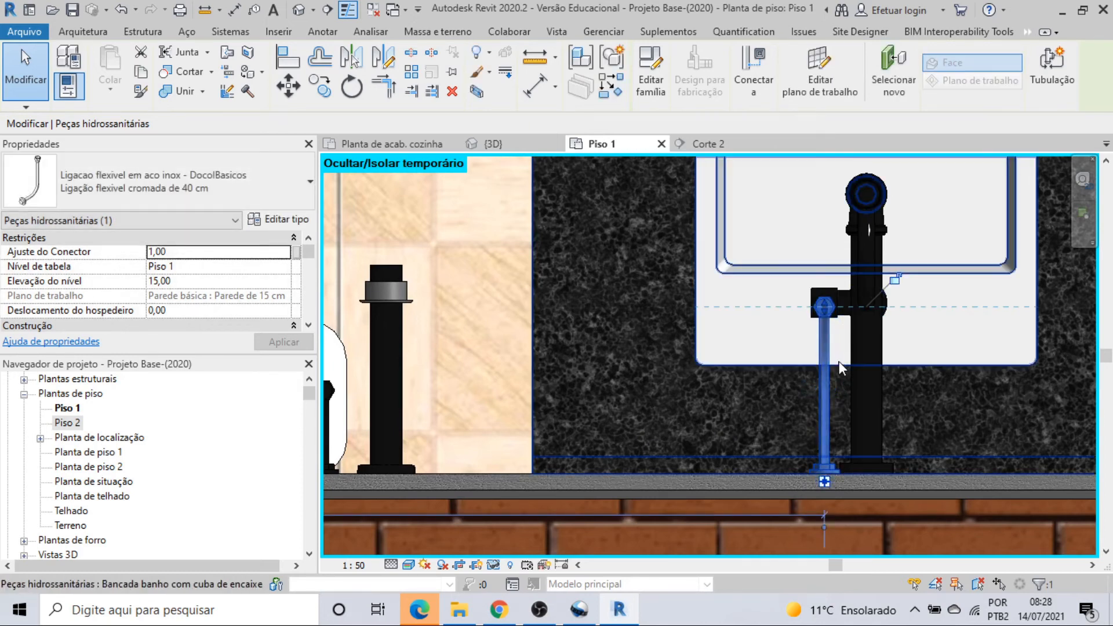
Step: Try to rotate the washbasin's flexible connector diagonally towards the faucet
left_click(352, 88)
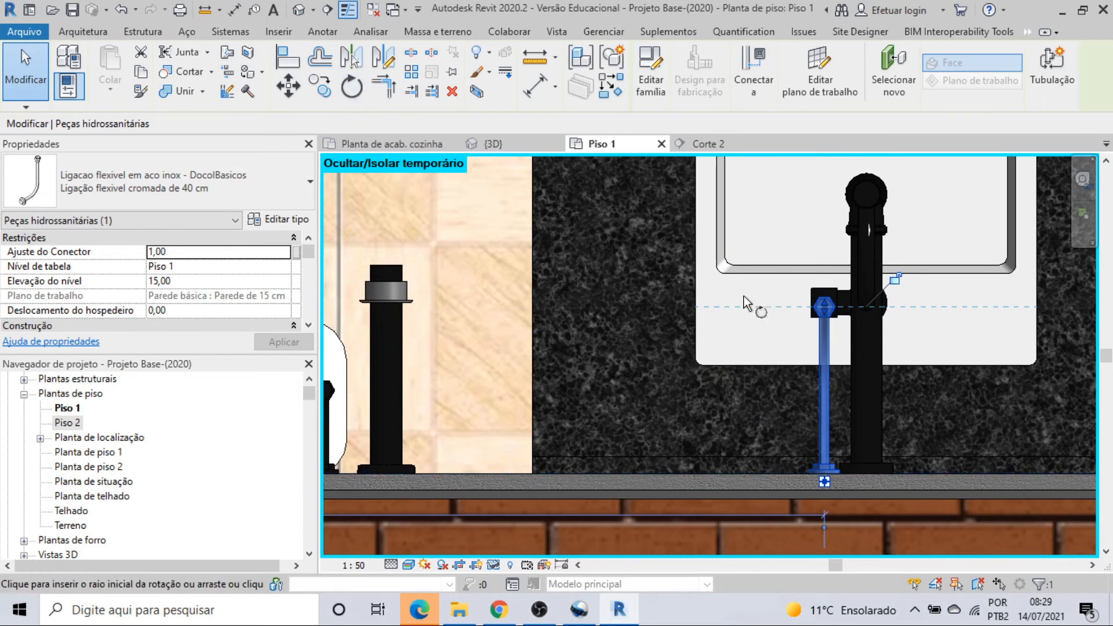
left_click(824, 344)
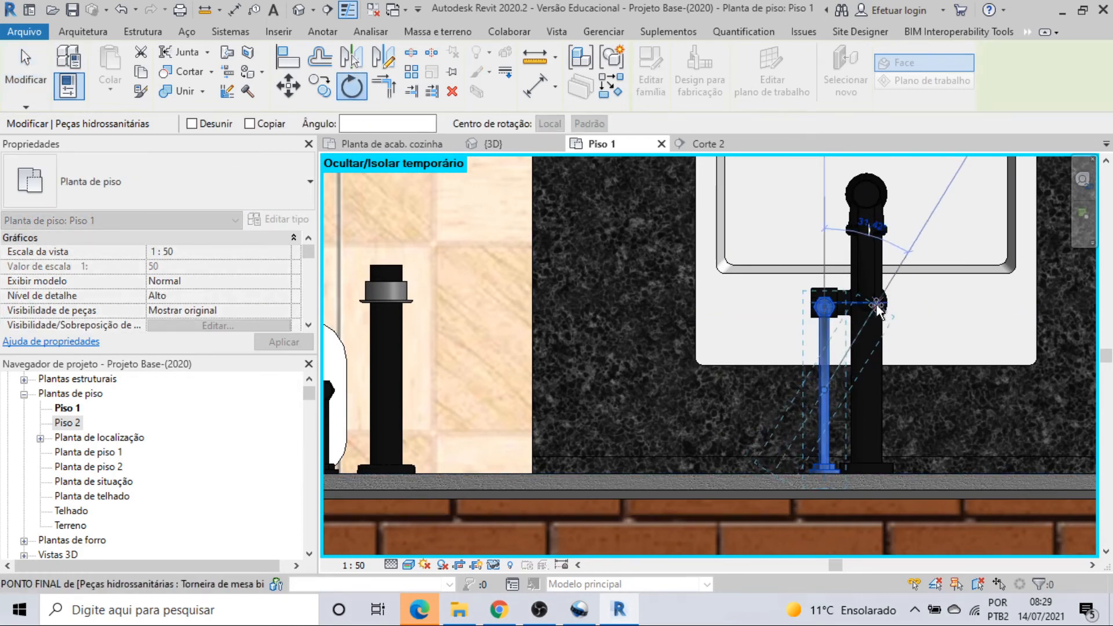
left_click(897, 327)
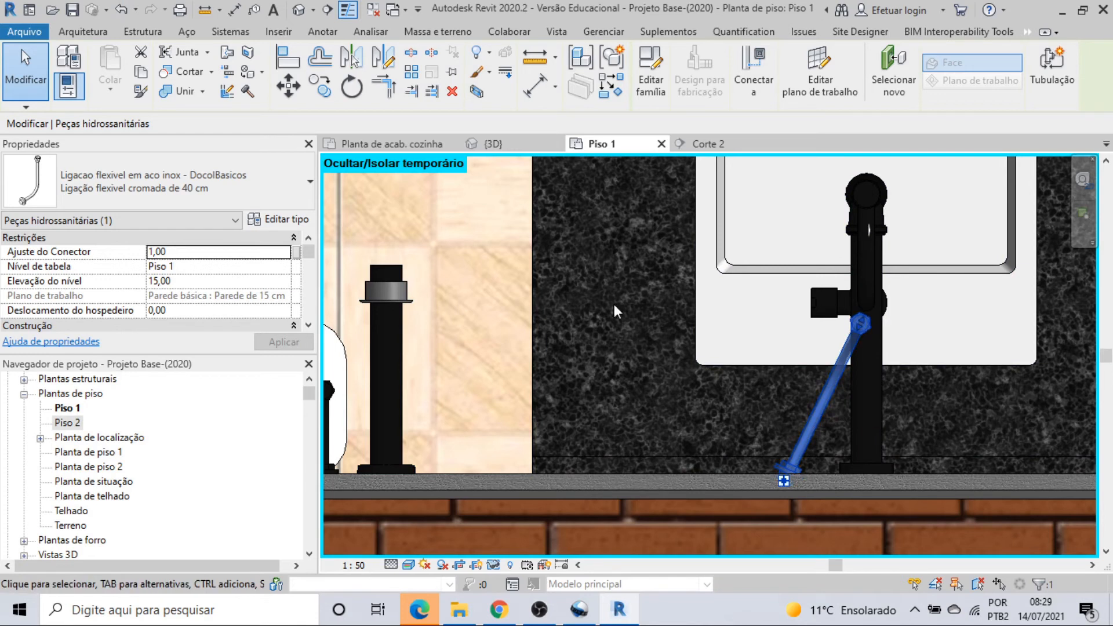
left_click(120, 10)
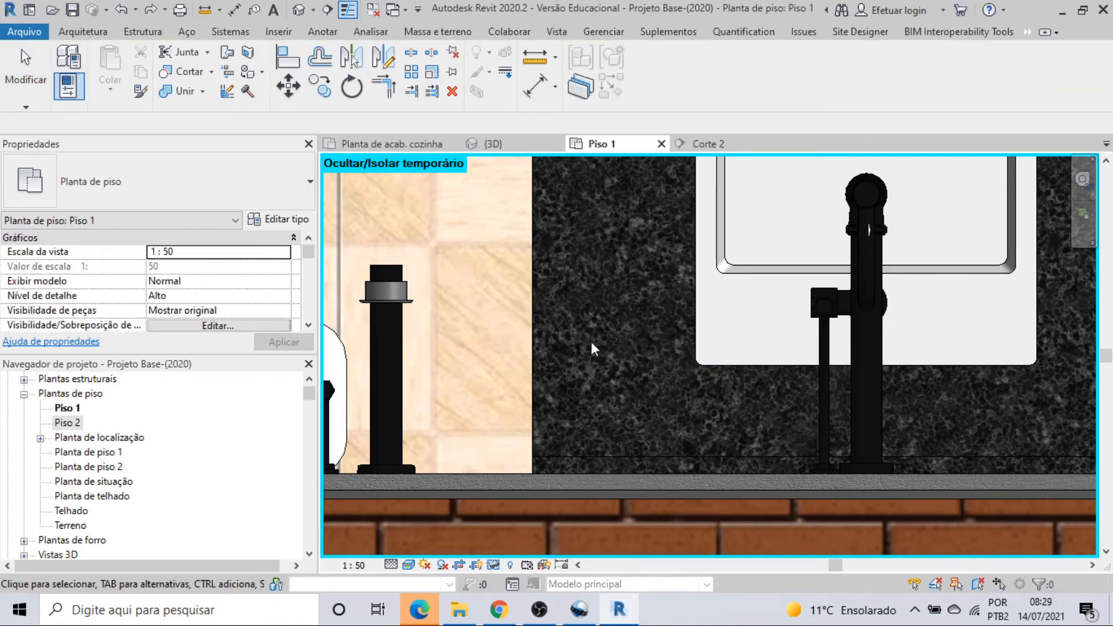
Step: Shift the washbasin's flexible connector slightly towards the siphon and align the toilet's connection tube with the toilet's centreline
mouse_move(825, 331)
left_mouse_down()
mouse_move(867, 329)
mouse_move(829, 329)
left_mouse_up()
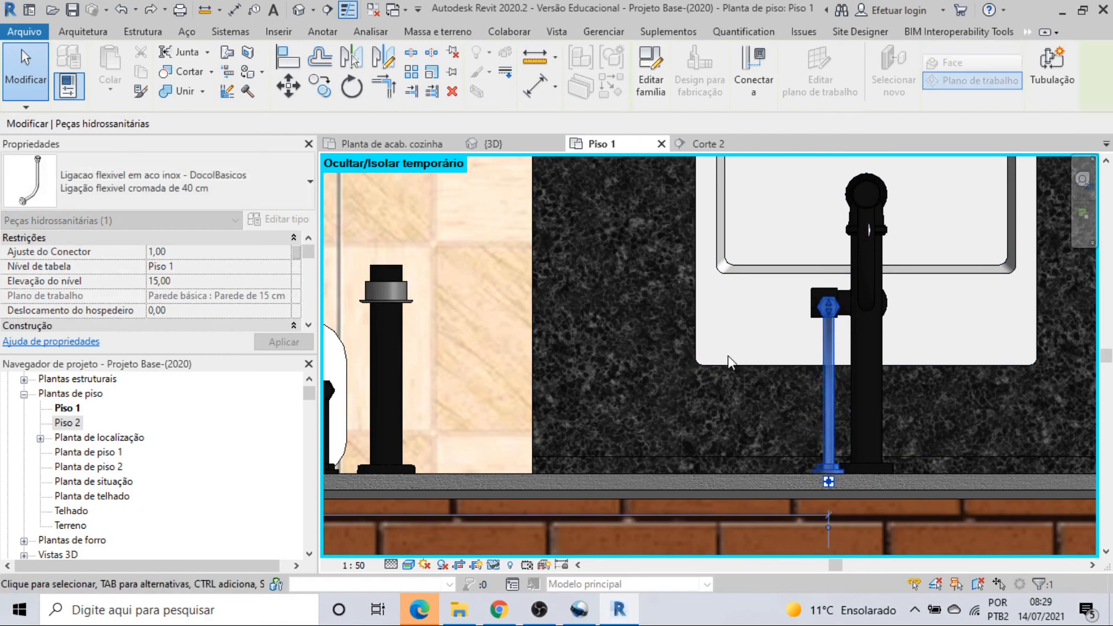
scroll(783, 362, "down", 2)
middle_click_drag(783, 363, 873, 348)
middle_click_drag(619, 379, 727, 380)
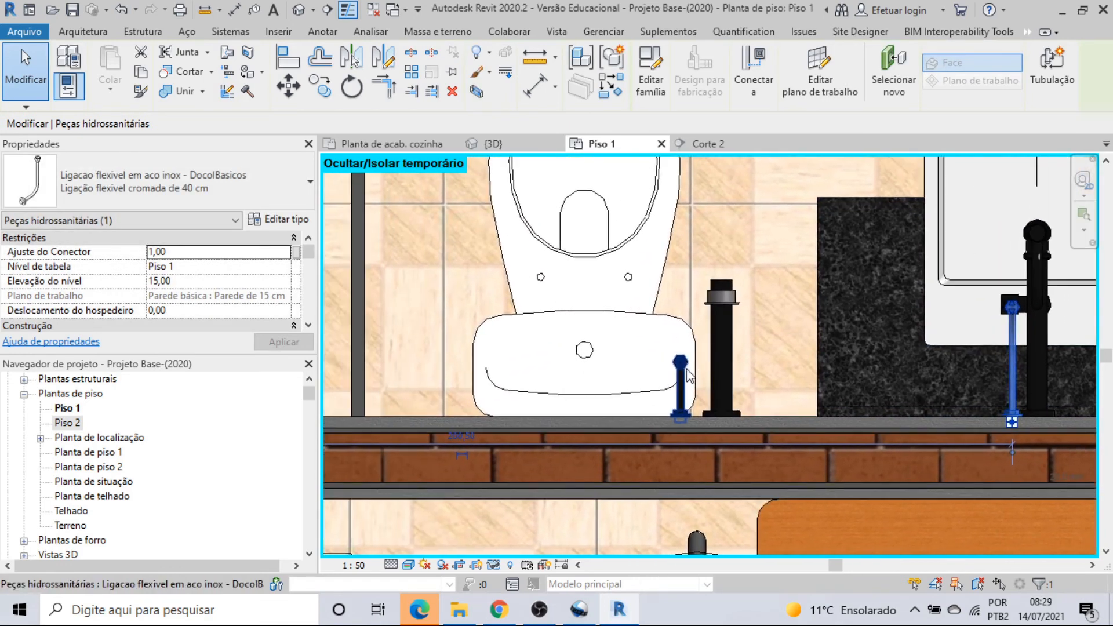
left_click(683, 406)
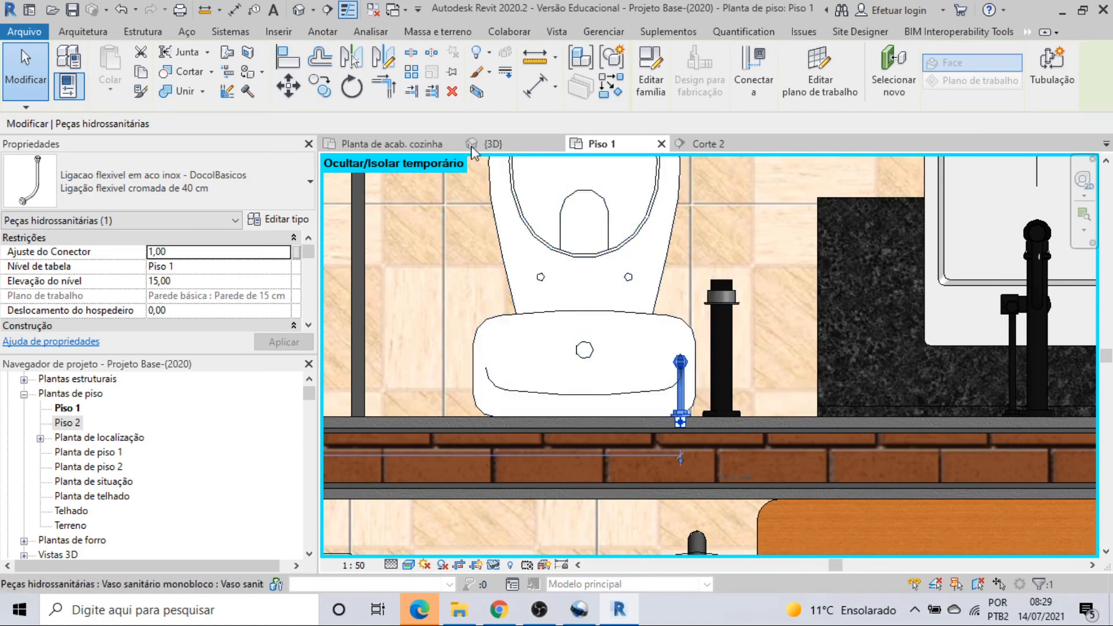
key("Escape")
left_click(586, 342)
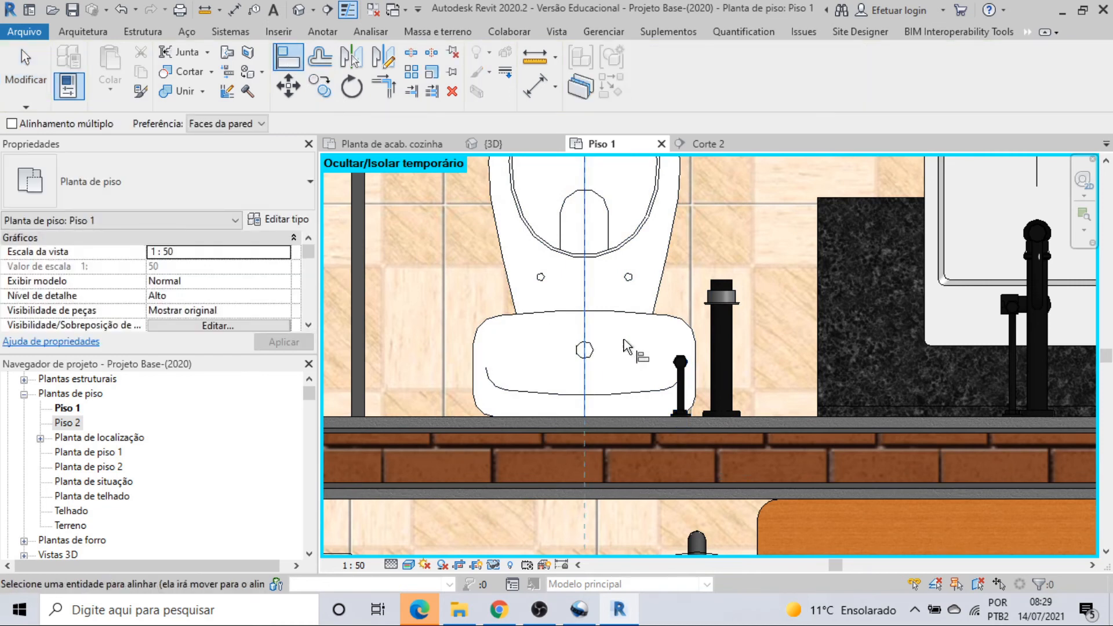
left_click(723, 342)
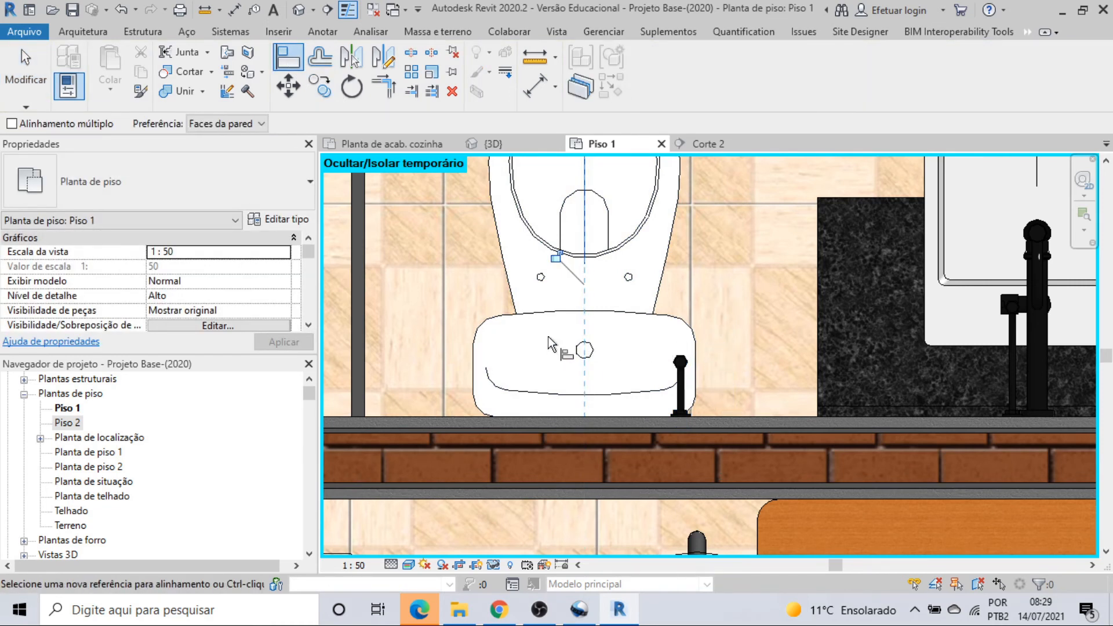
key("Escape")
key("Escape")
scroll(565, 334, "down", 5)
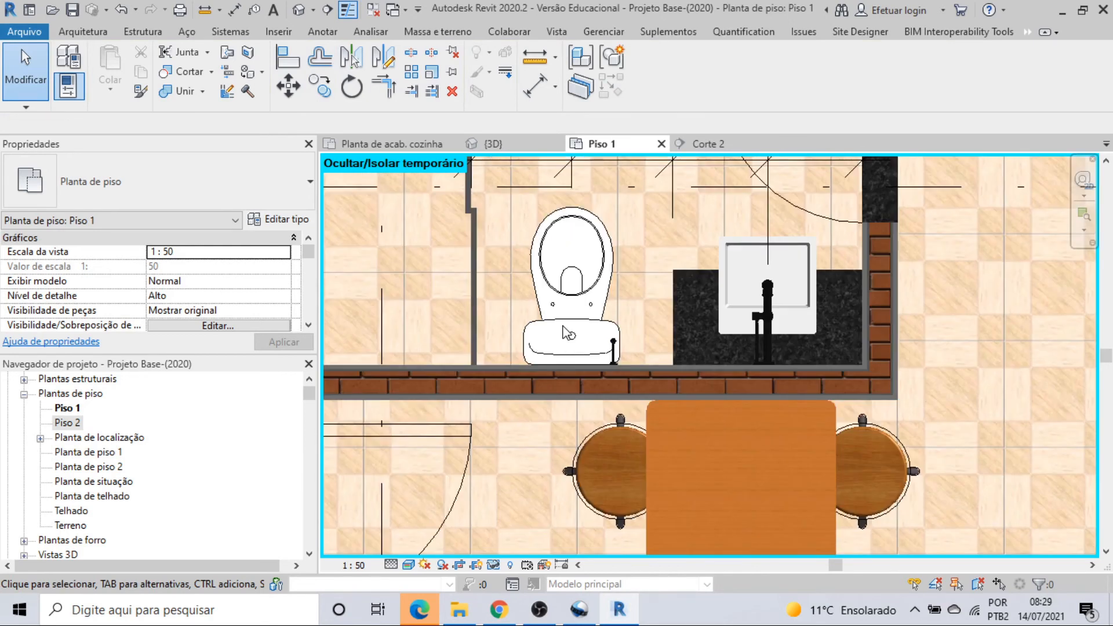
middle_click_drag(488, 350, 536, 352)
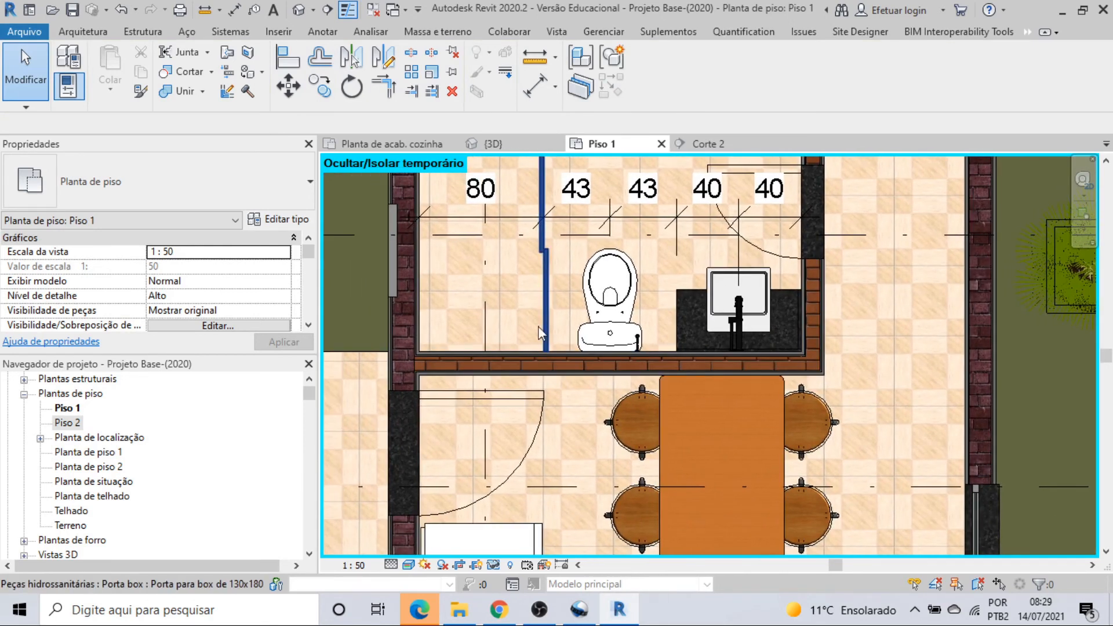
Step: In the Corte 2 section, pin the shower, register trims, toilet tube, siphon and washbasin connector, and reset the temporary hide/isolate
left_click(702, 144)
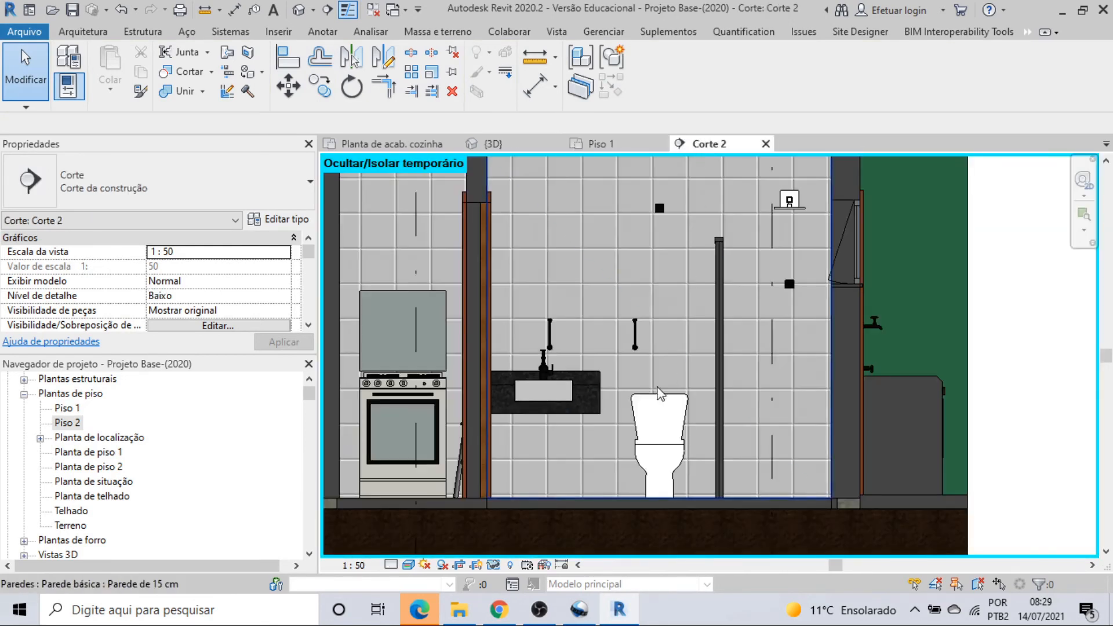
scroll(559, 432, "up", 3)
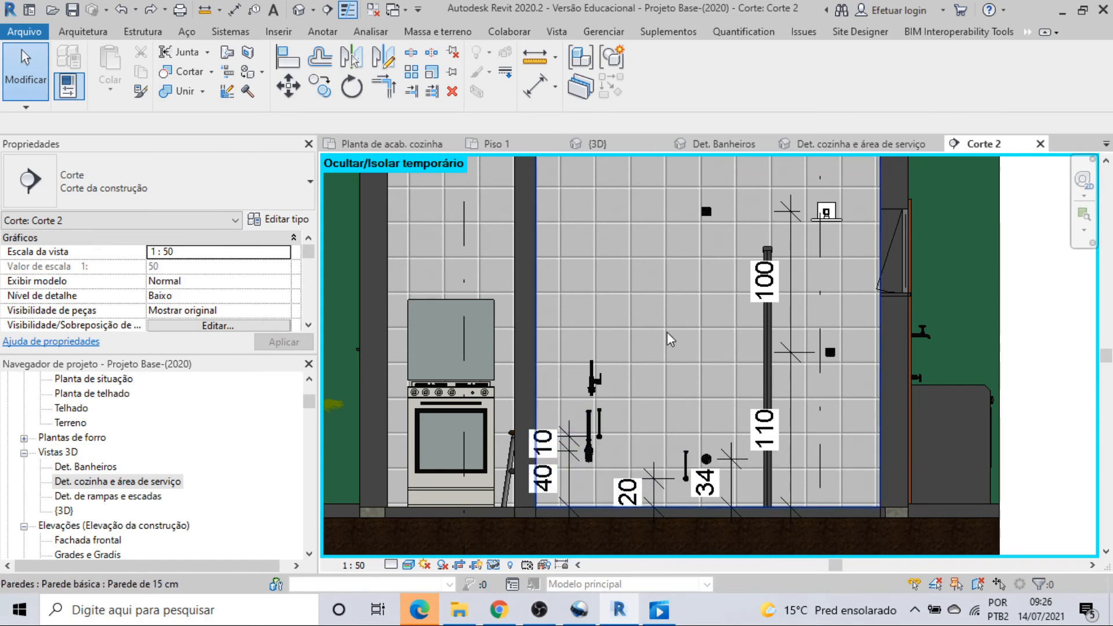
left_click(707, 212)
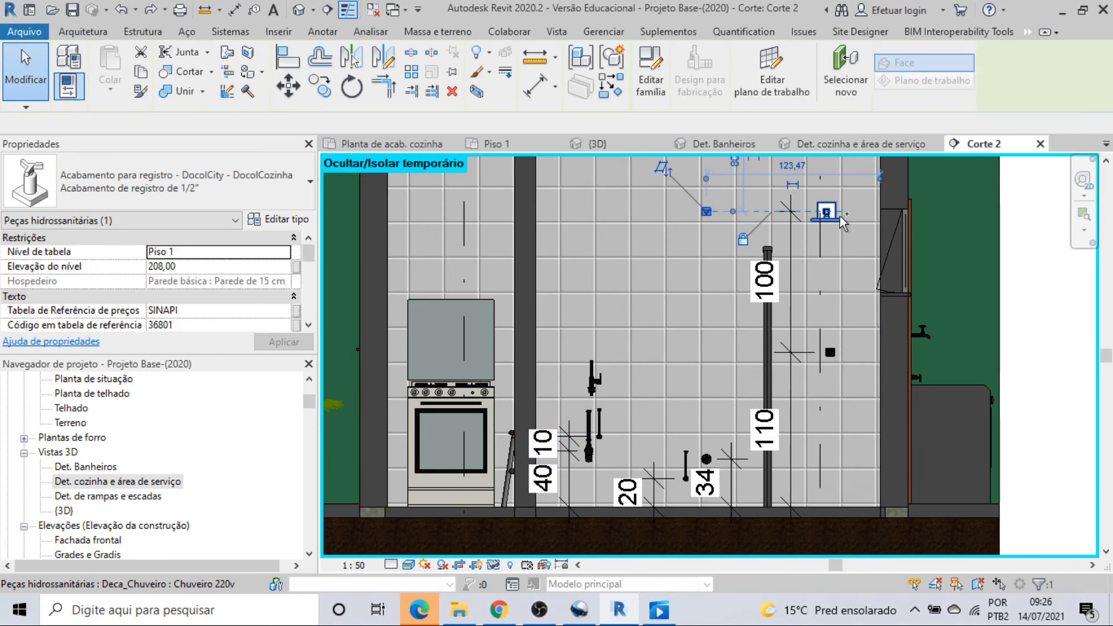
left_click(828, 213, "ctrl")
left_click(833, 351, "ctrl")
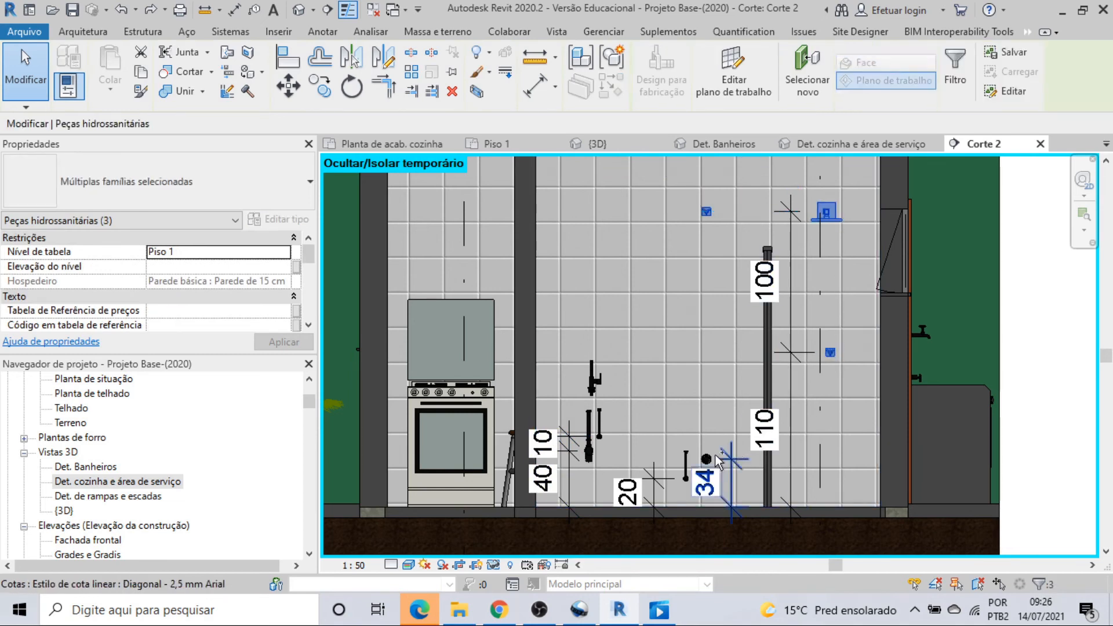
left_click(602, 434, "ctrl")
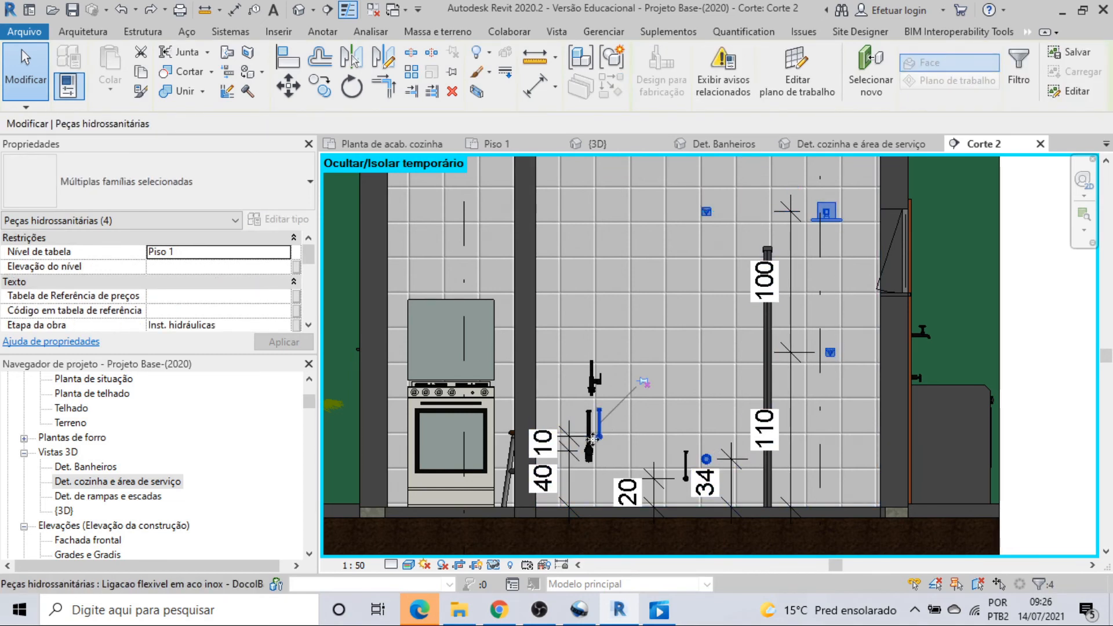
left_click(589, 451, "ctrl")
left_click(589, 451, "ctrl")
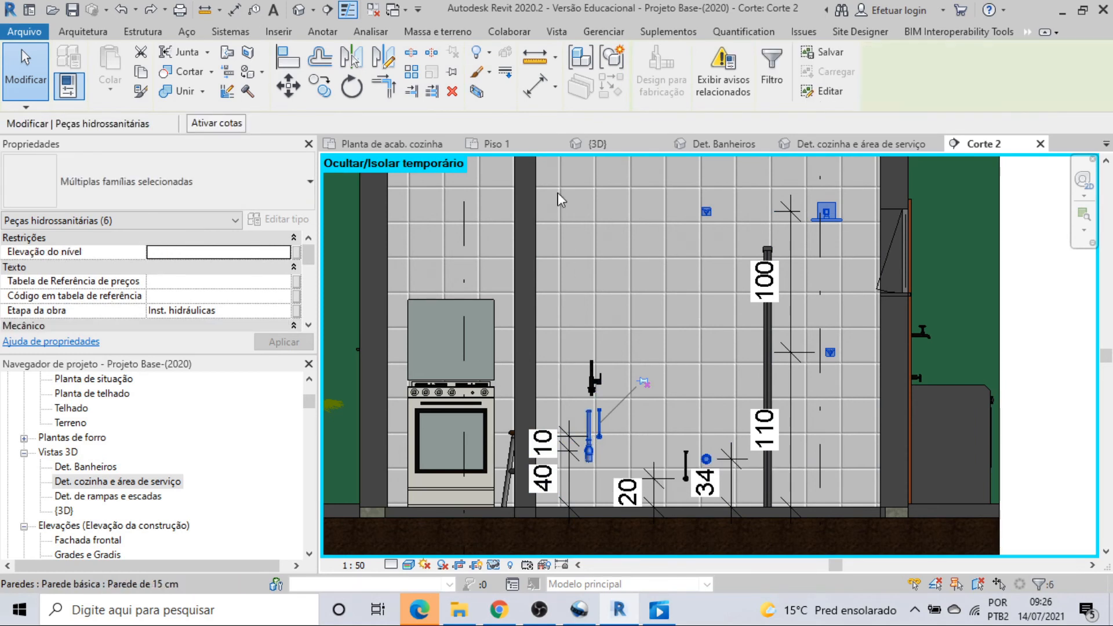
left_click(453, 73)
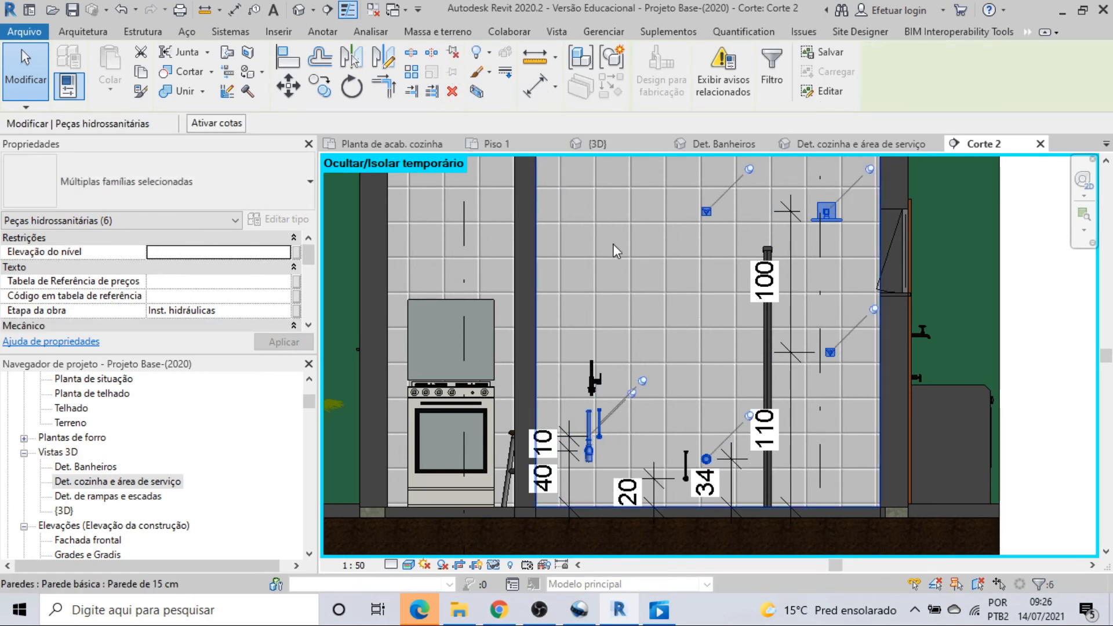
key("Escape")
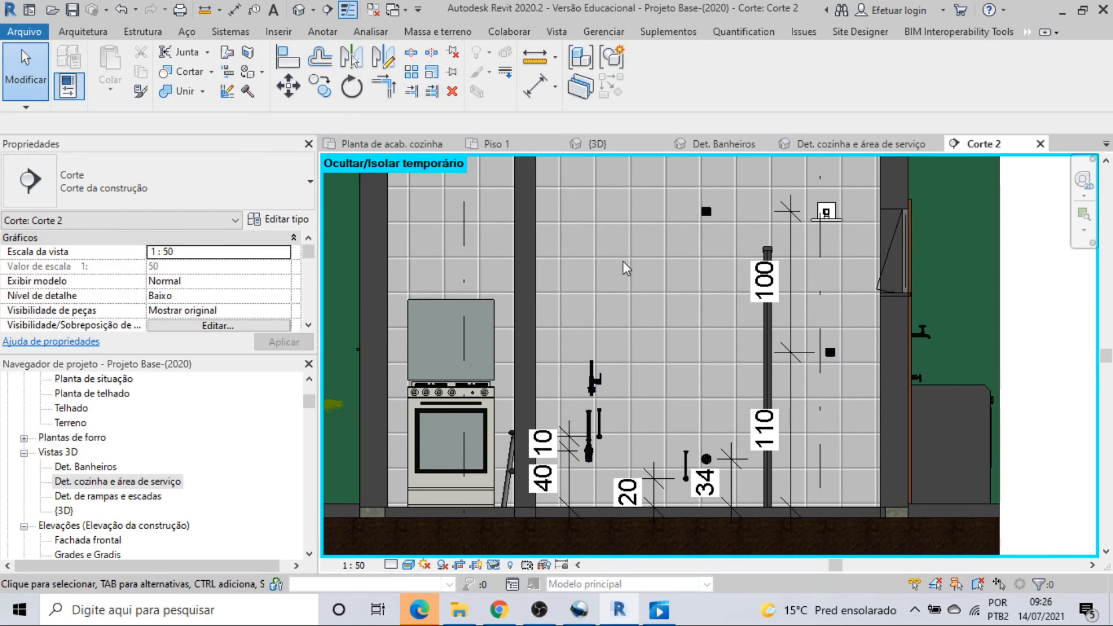
left_click(494, 564)
left_click(522, 548)
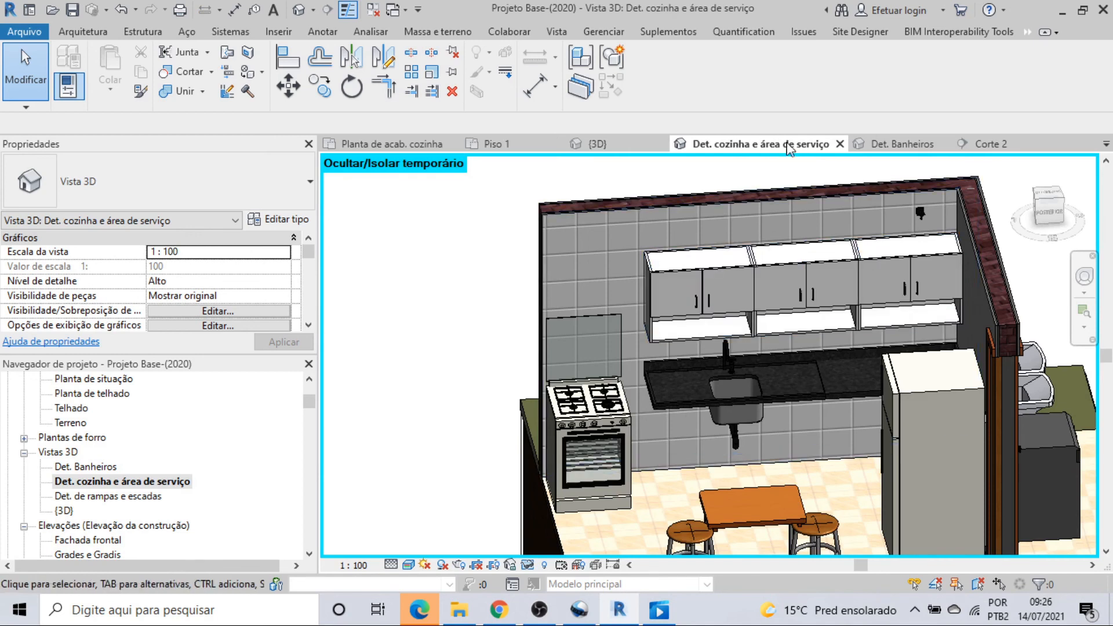
Step: Inspect the installed plumbing fixtures in the bathroom detail view and in the kitchen and service area 3D view
left_click(857, 143)
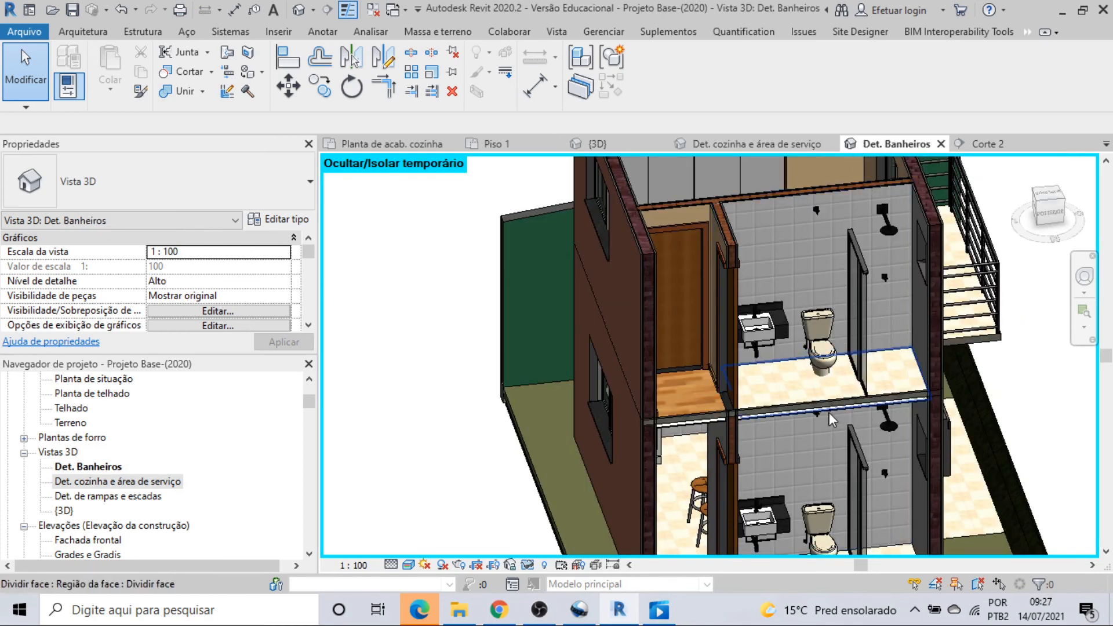
middle_click_drag(812, 433, 748, 348, "shift")
left_click(786, 145)
middle_click_drag(768, 457, 710, 462, "shift")
scroll(709, 463, "up", 4)
middle_click_drag(760, 429, 796, 417, "shift")
scroll(751, 458, "down", 6)
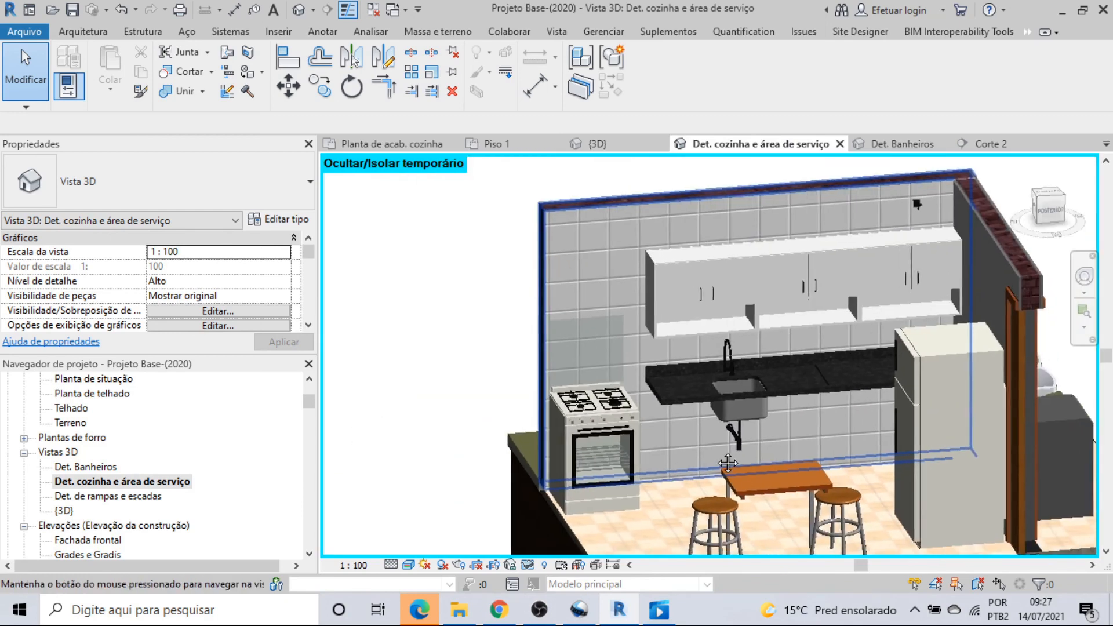
middle_click_drag(727, 463, 800, 301, "shift")
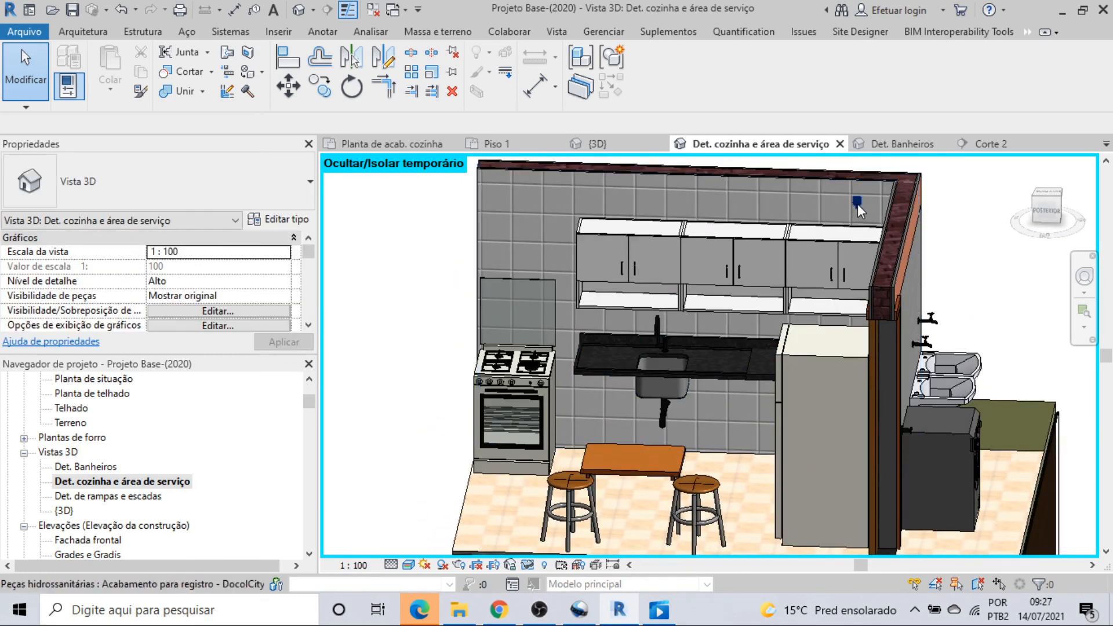
middle_click_drag(874, 371, 641, 361, "shift")
scroll(565, 413, "up", 2)
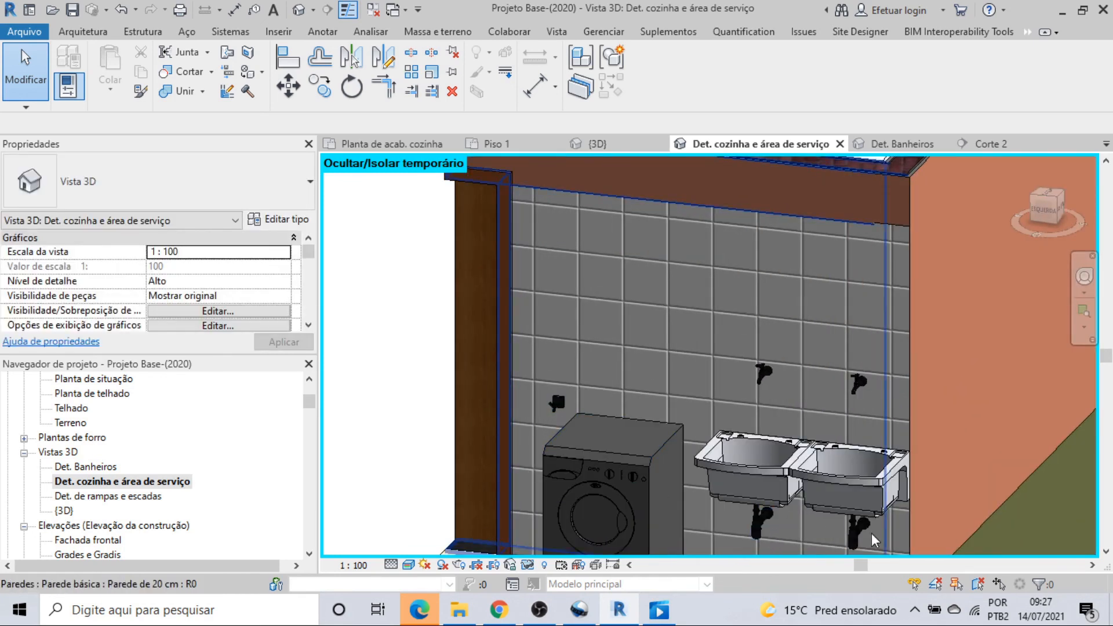
middle_click_drag(871, 530, 865, 490, "shift")
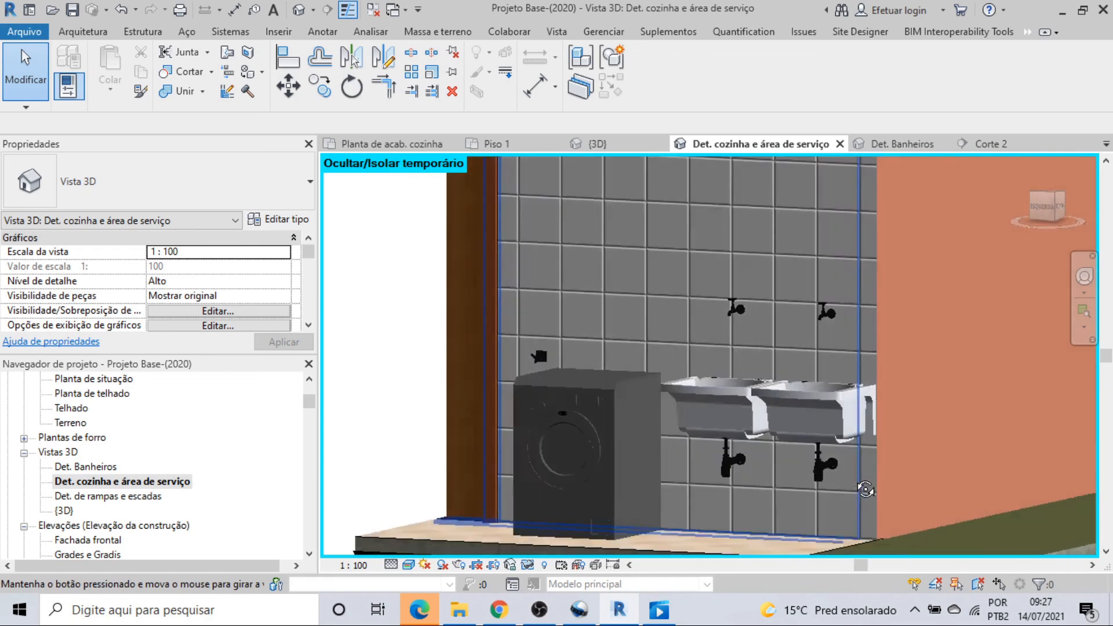
scroll(855, 497, "down", 5)
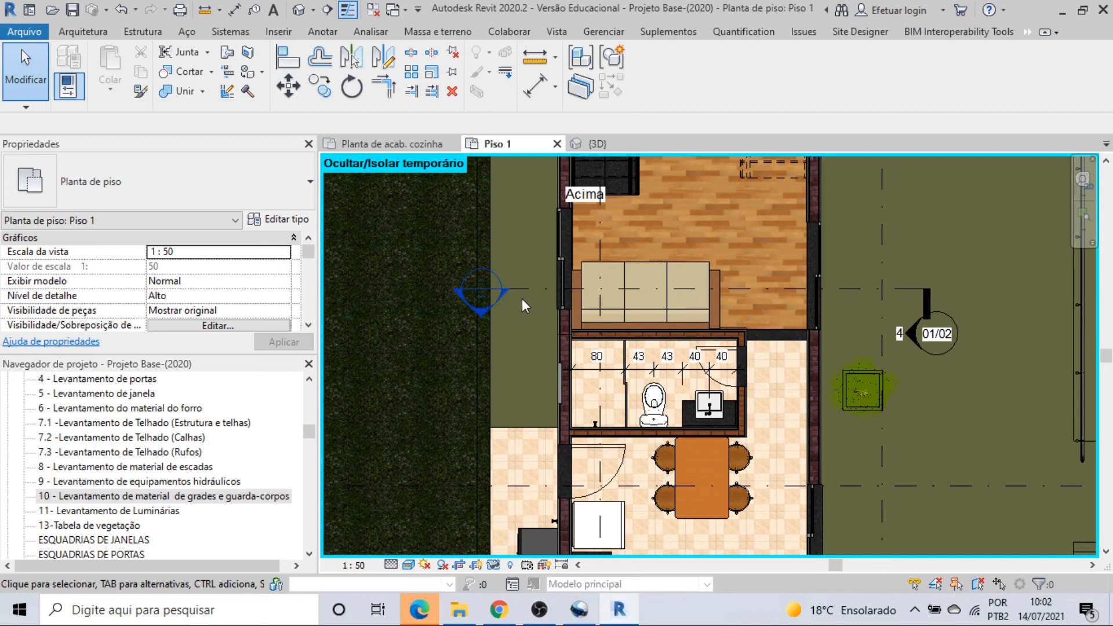
Step: Open the Corte 2 section from the Piso 1 plan and create a new decal type named "Quadro decorativo"
double_click(482, 314)
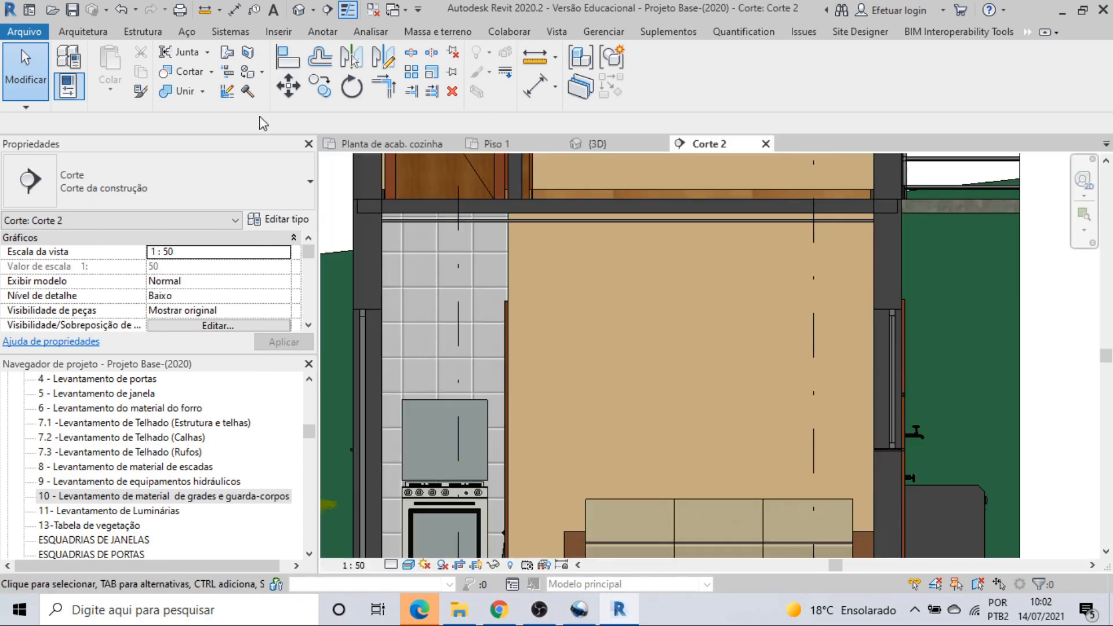
left_click(278, 35)
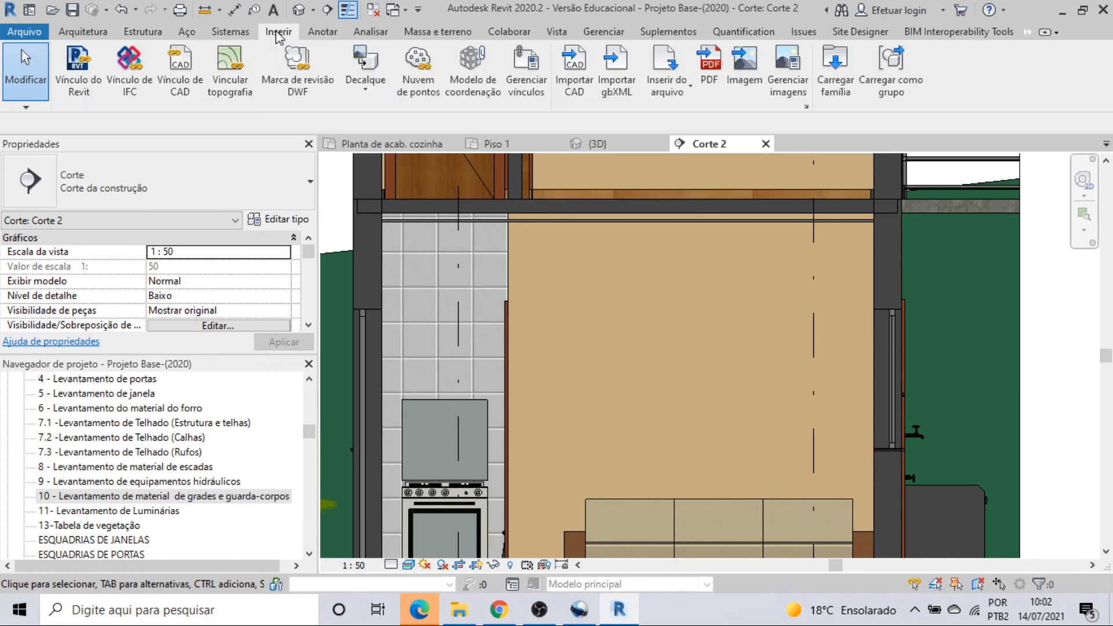
left_click(370, 91)
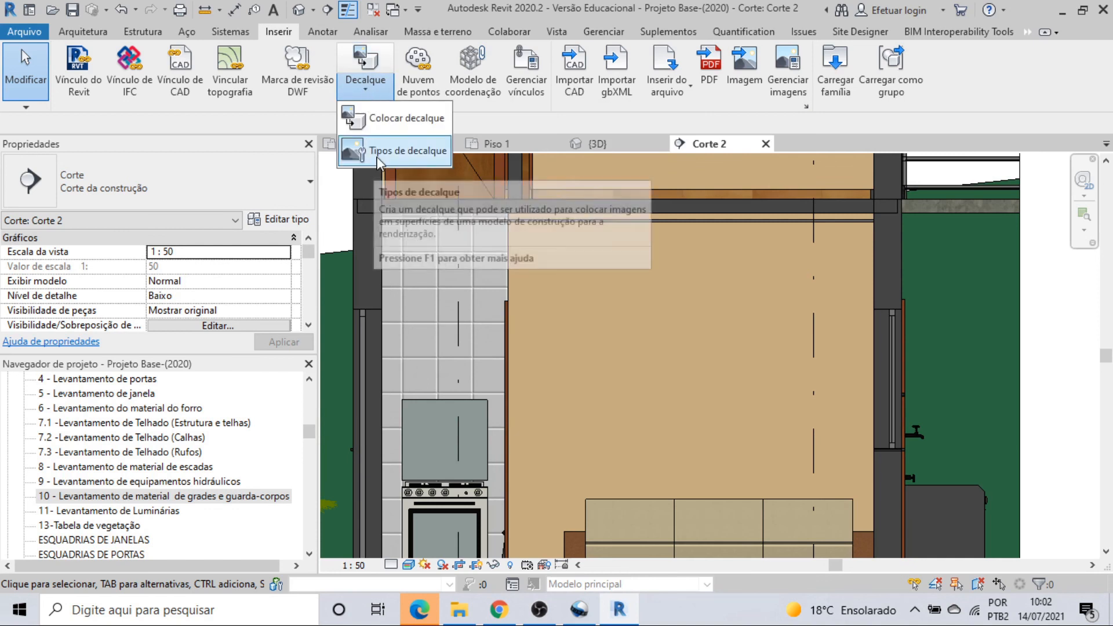
left_click(378, 162)
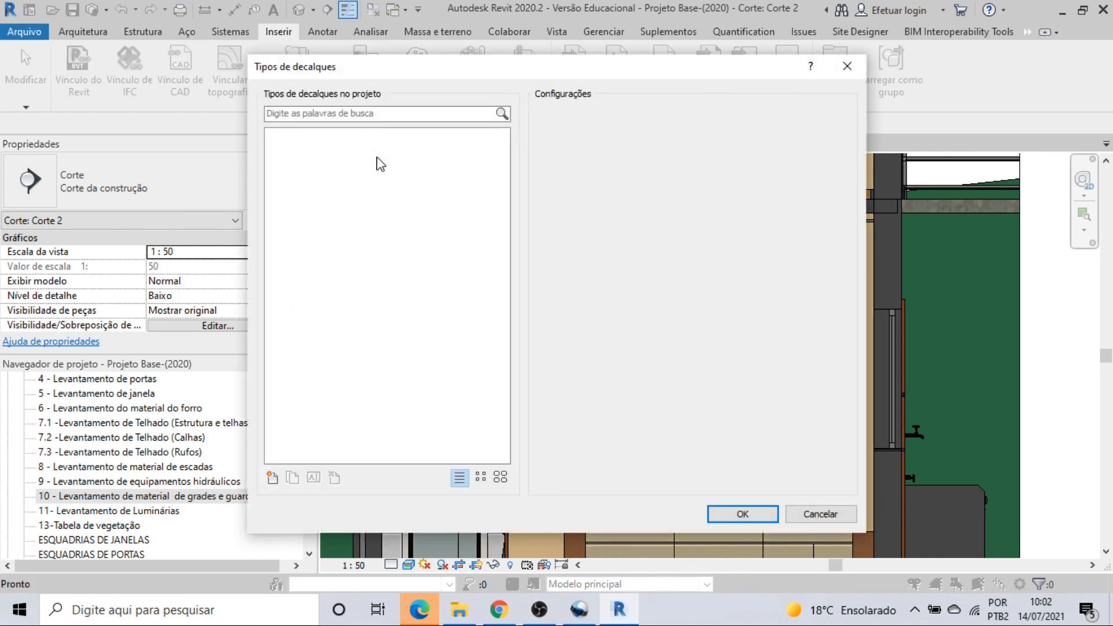
left_click(272, 477)
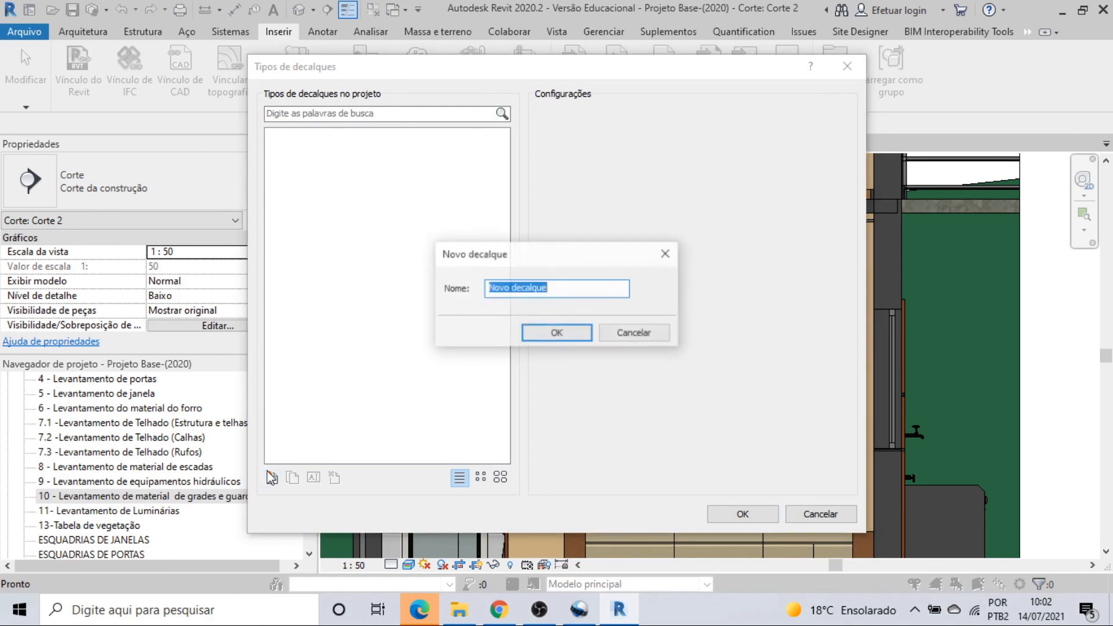
type("Q")
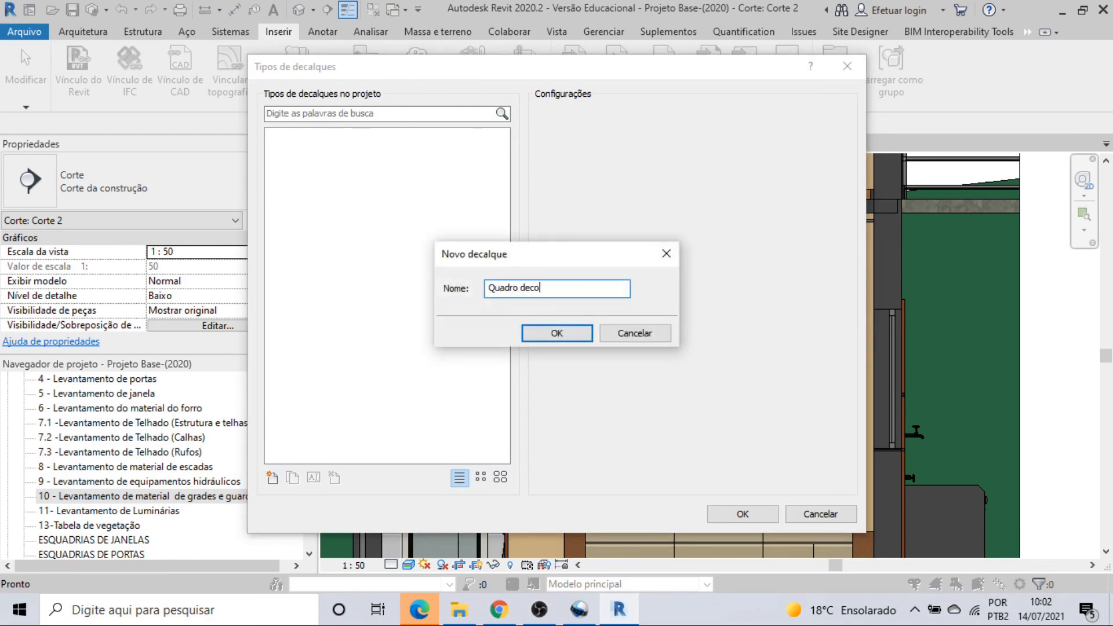
type("uadro deco")
left_click(545, 338)
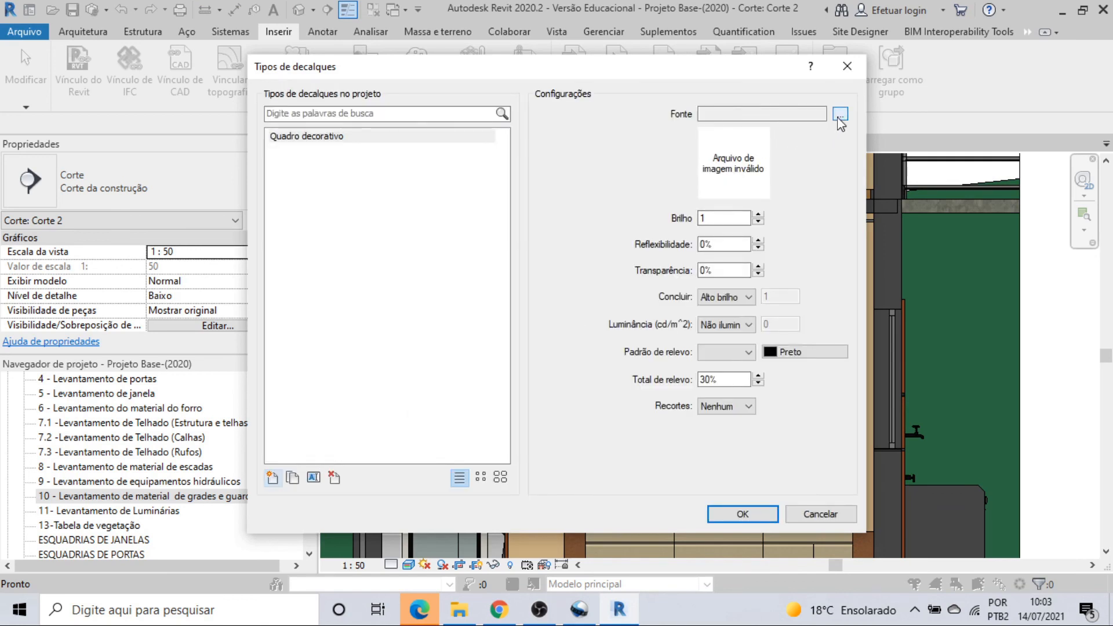
Step: Assign the desktop image Decalque tela.png as the source of the Quadro decorativo decal and accept the decal type
left_click(839, 114)
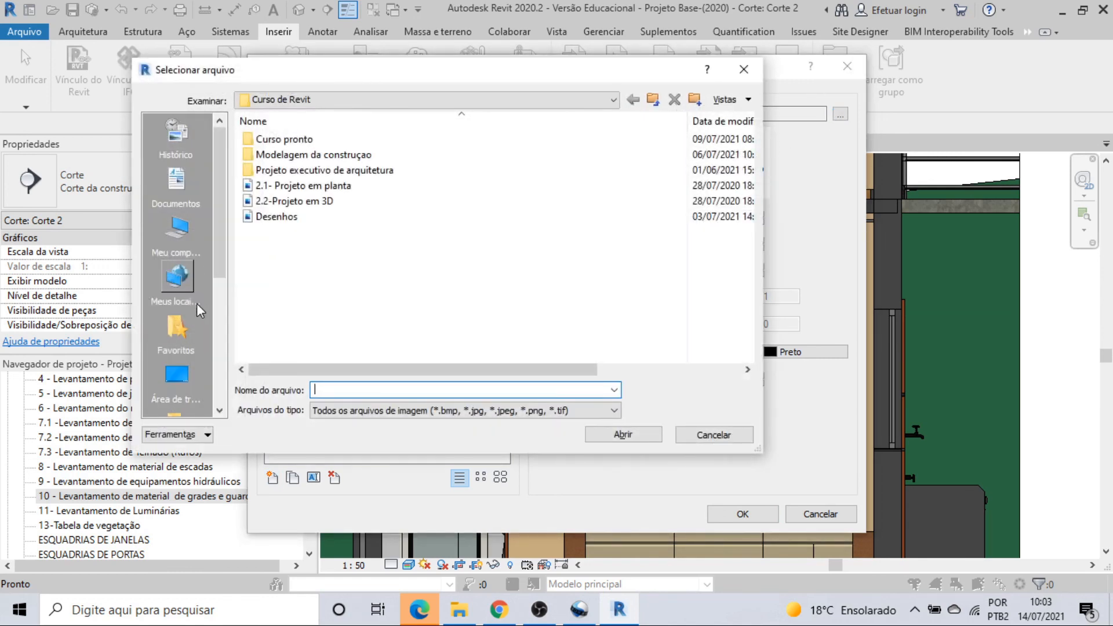
left_click(177, 376)
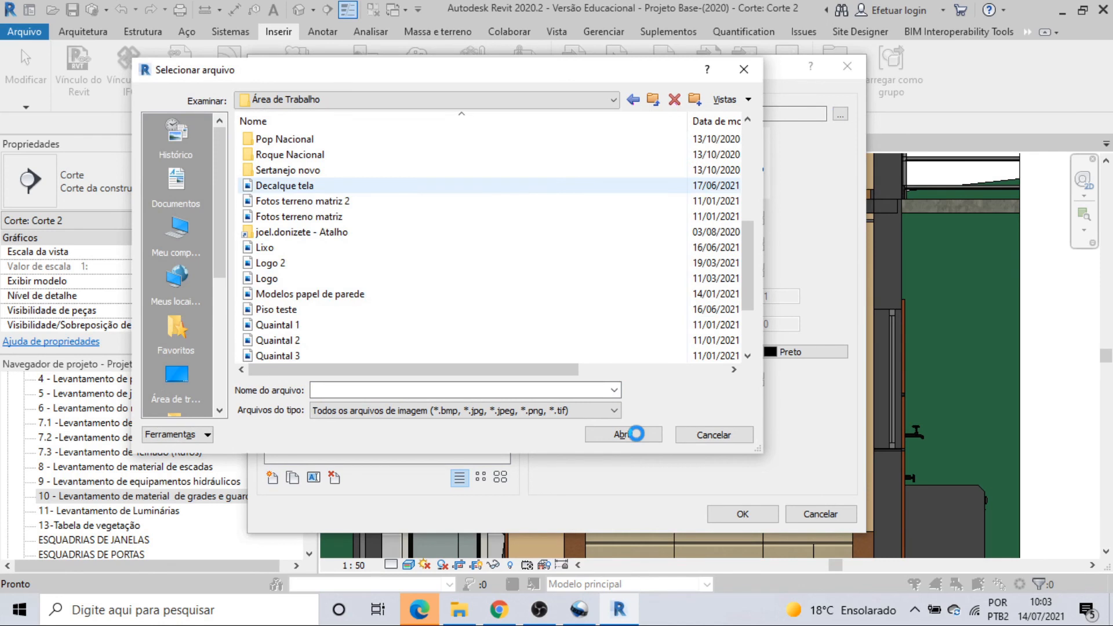
left_click(636, 434)
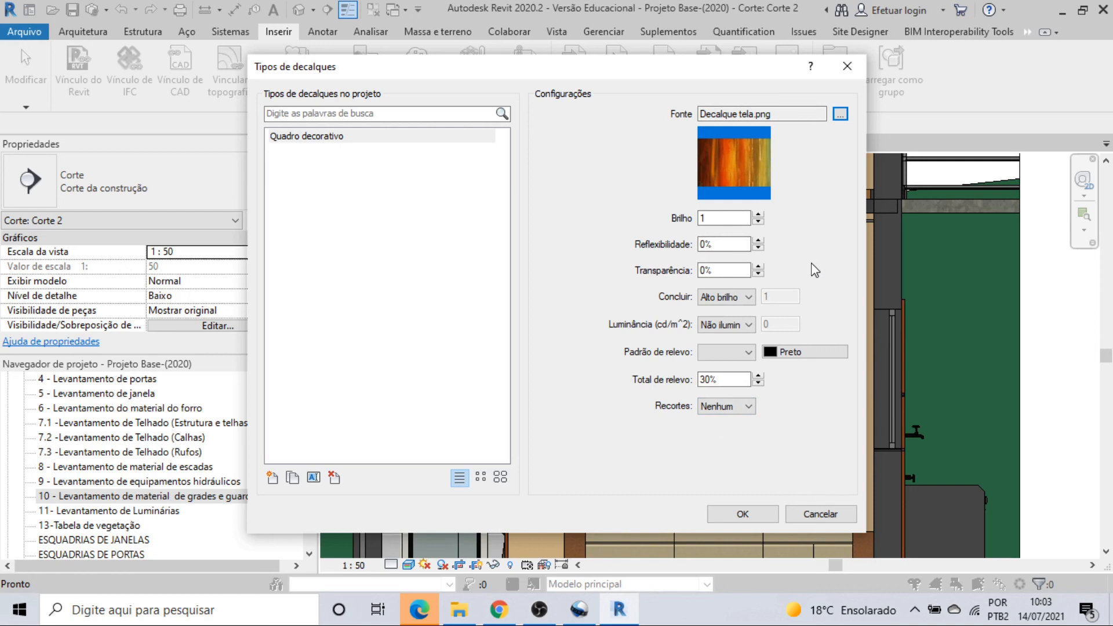
left_click(742, 515)
Step: Place the Quadro decorativo decal, about 93 by 61, on the living room wall above the sofa and shift it towards the sofa's centre
left_click(376, 94)
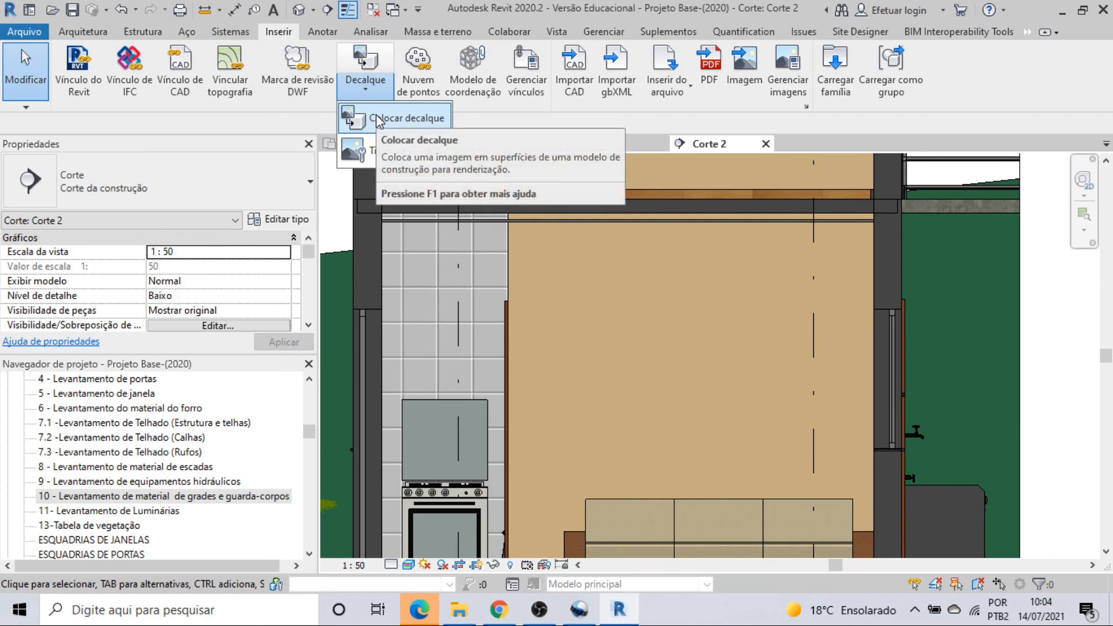
left_click(378, 119)
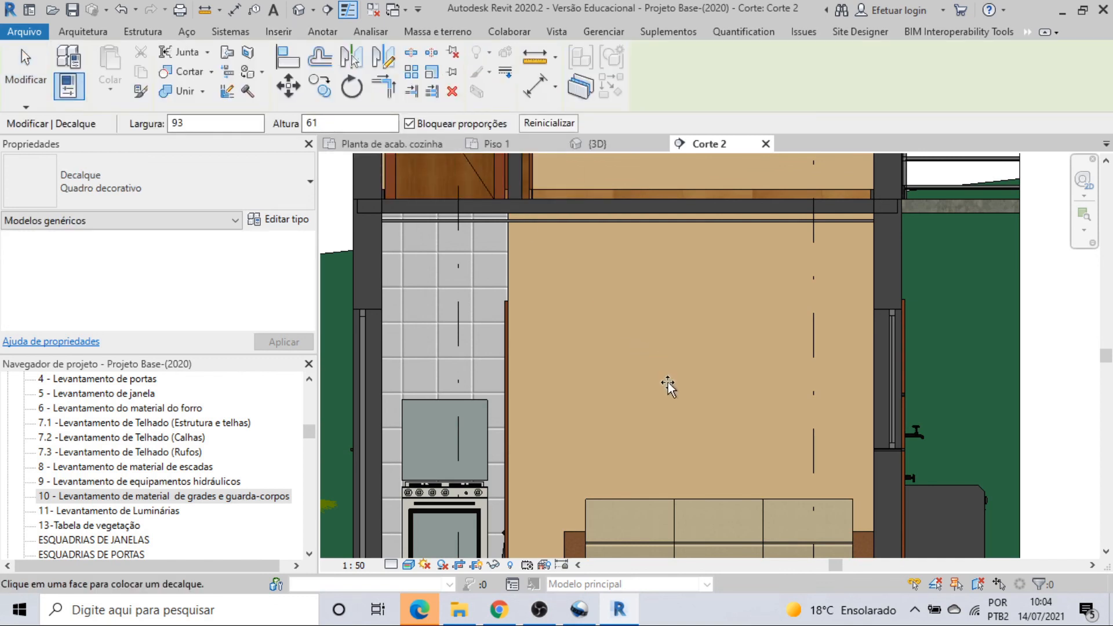
left_click(722, 403)
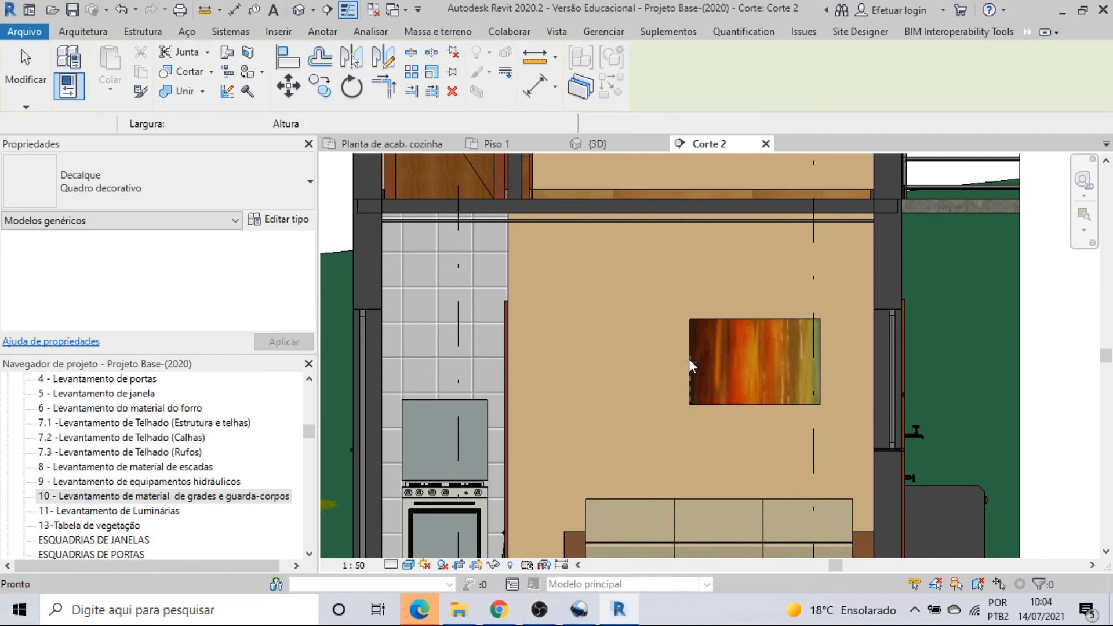
key("Escape")
left_click_drag(692, 336, 647, 368)
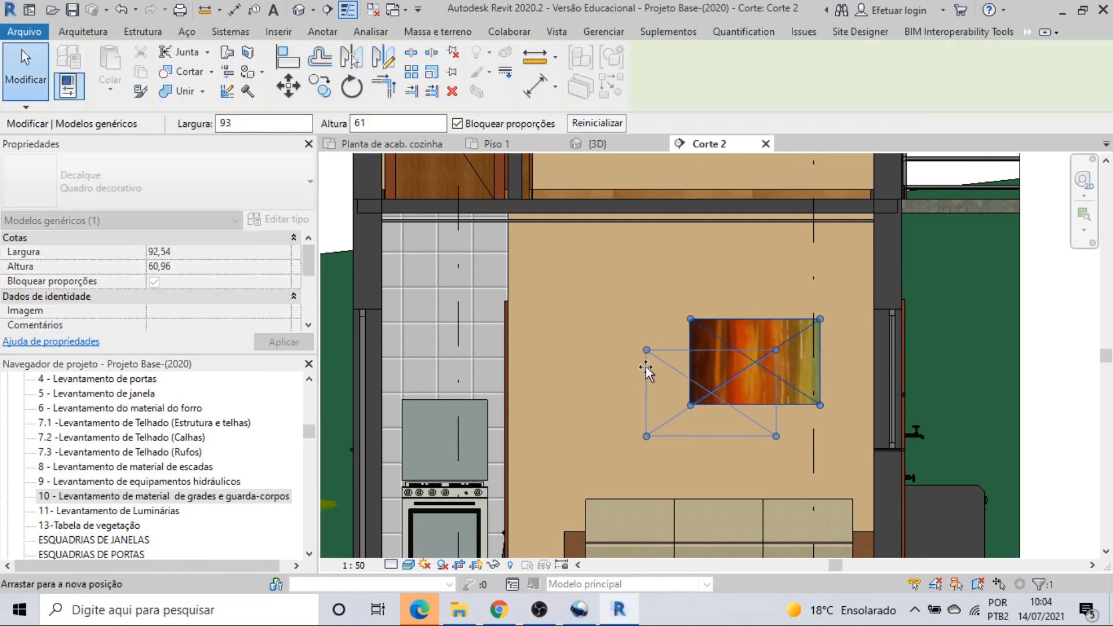